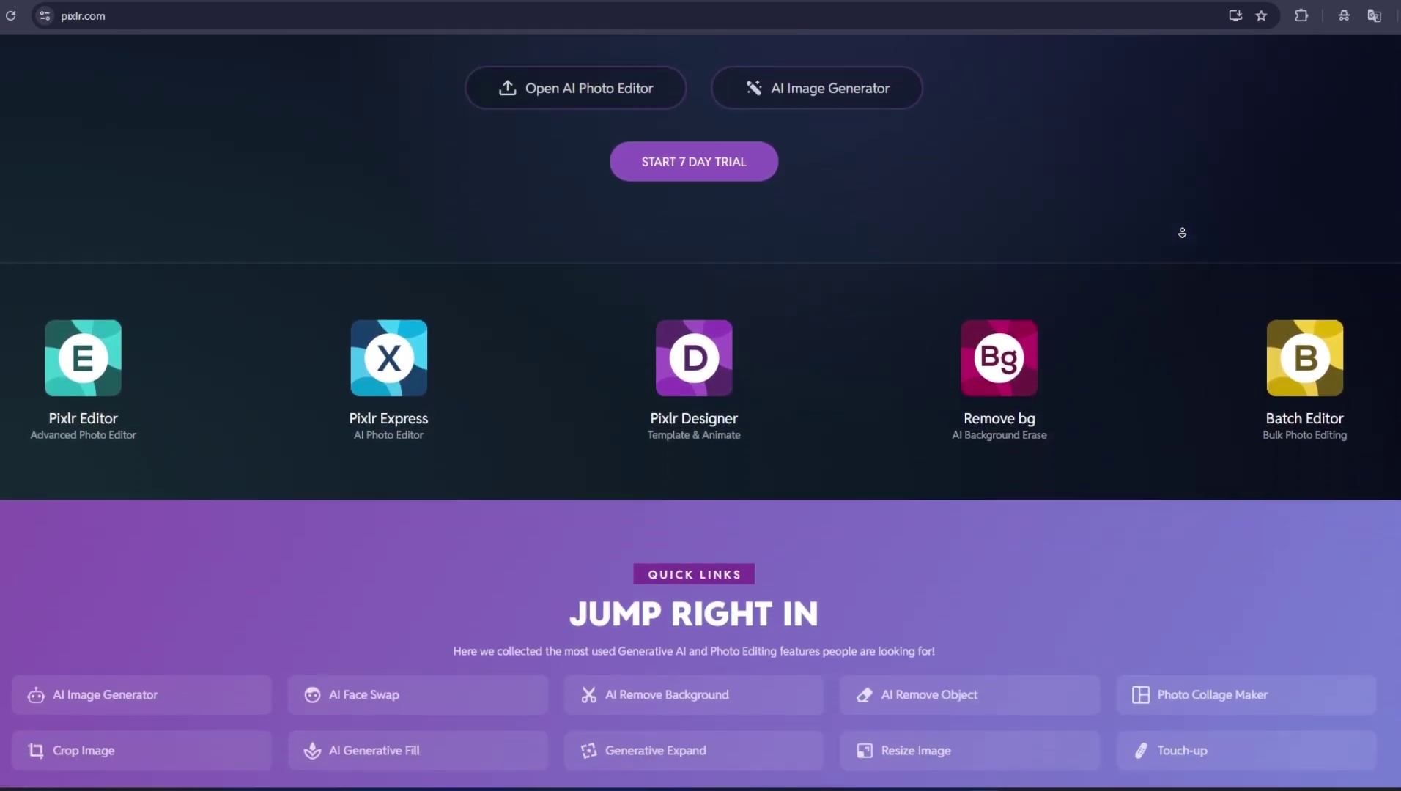
Step: Look through the Pixlr homepage's tools, quick links and feature sections down to the footer and back up
scroll(1184, 242, "down", 10)
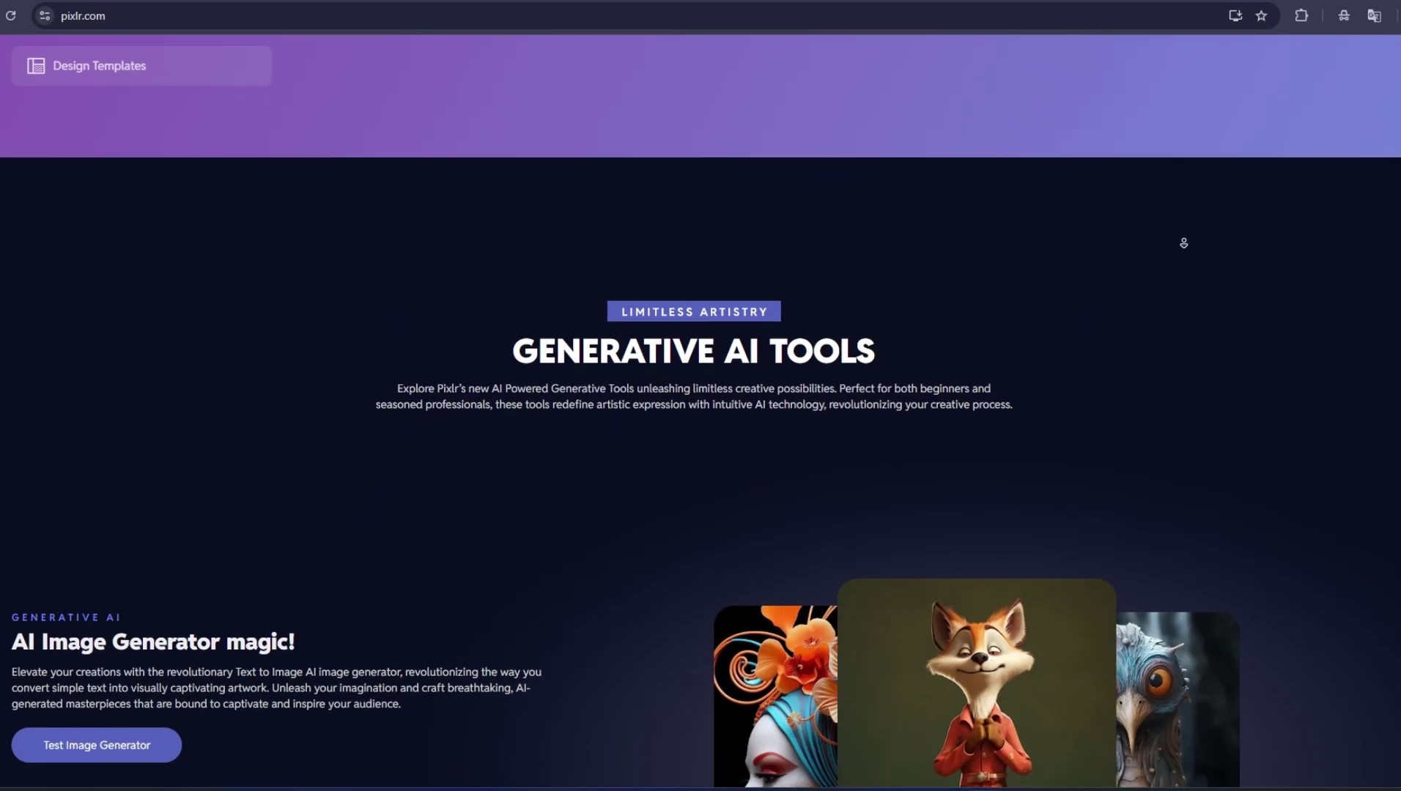
scroll(1185, 298, "down", 20)
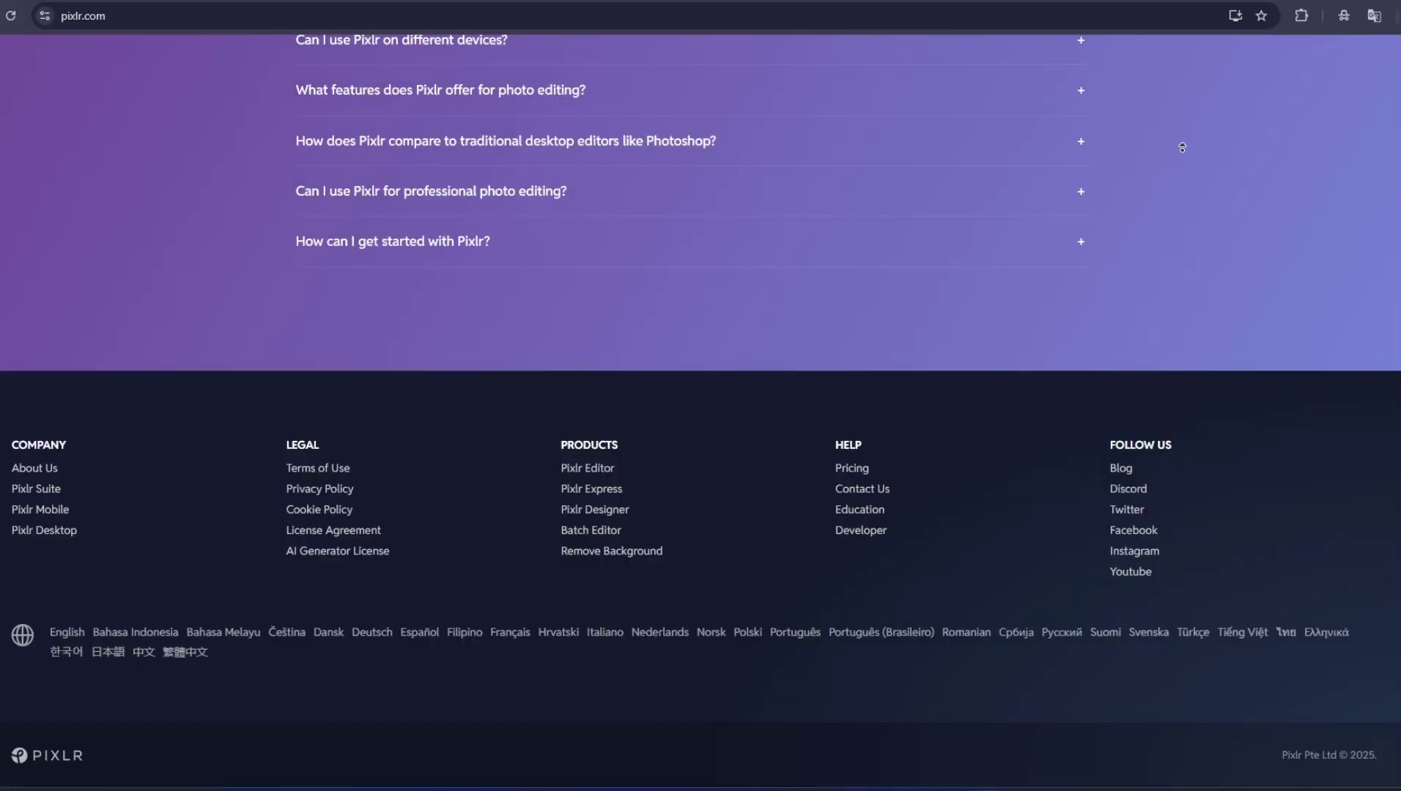
scroll(1182, 147, "up", 20)
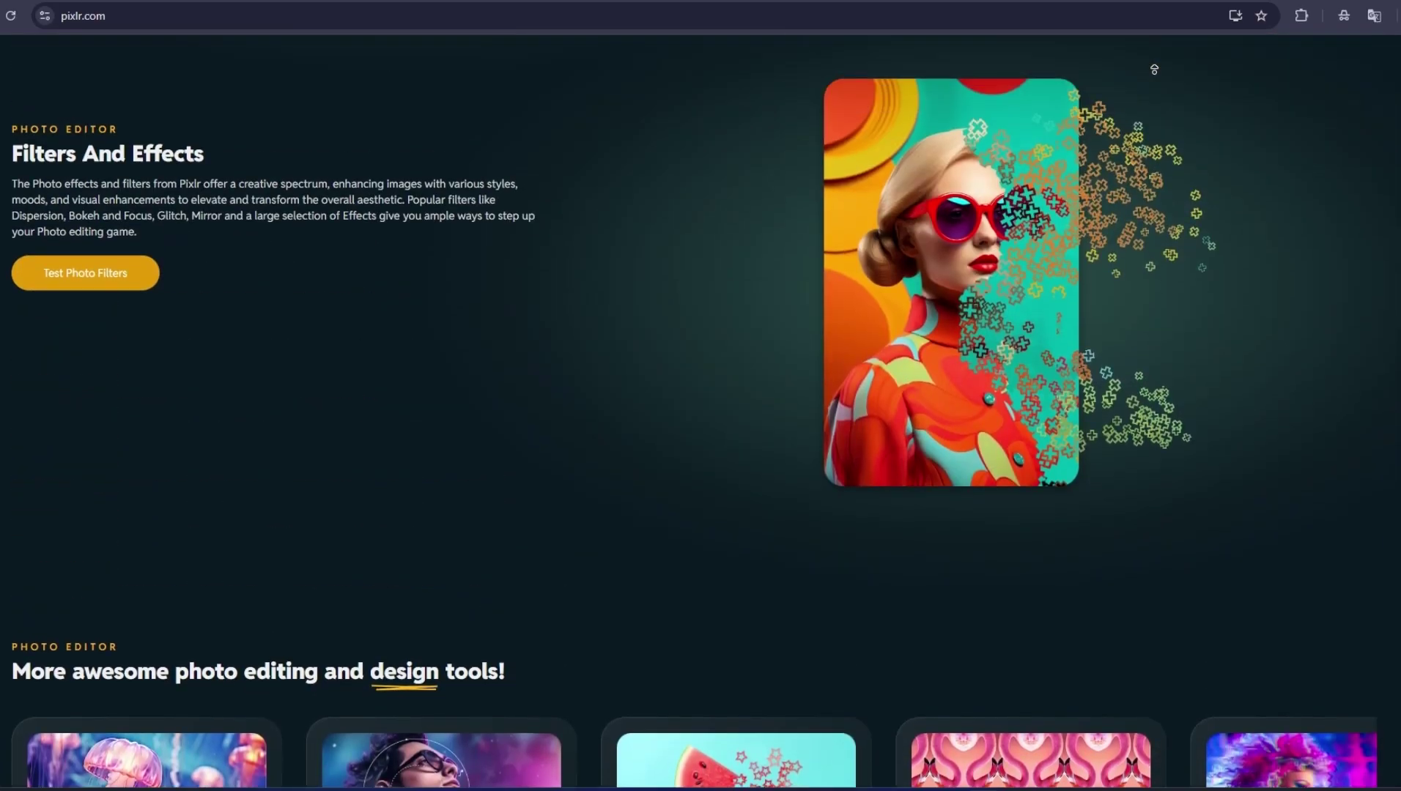
scroll(1154, 69, "up", 20)
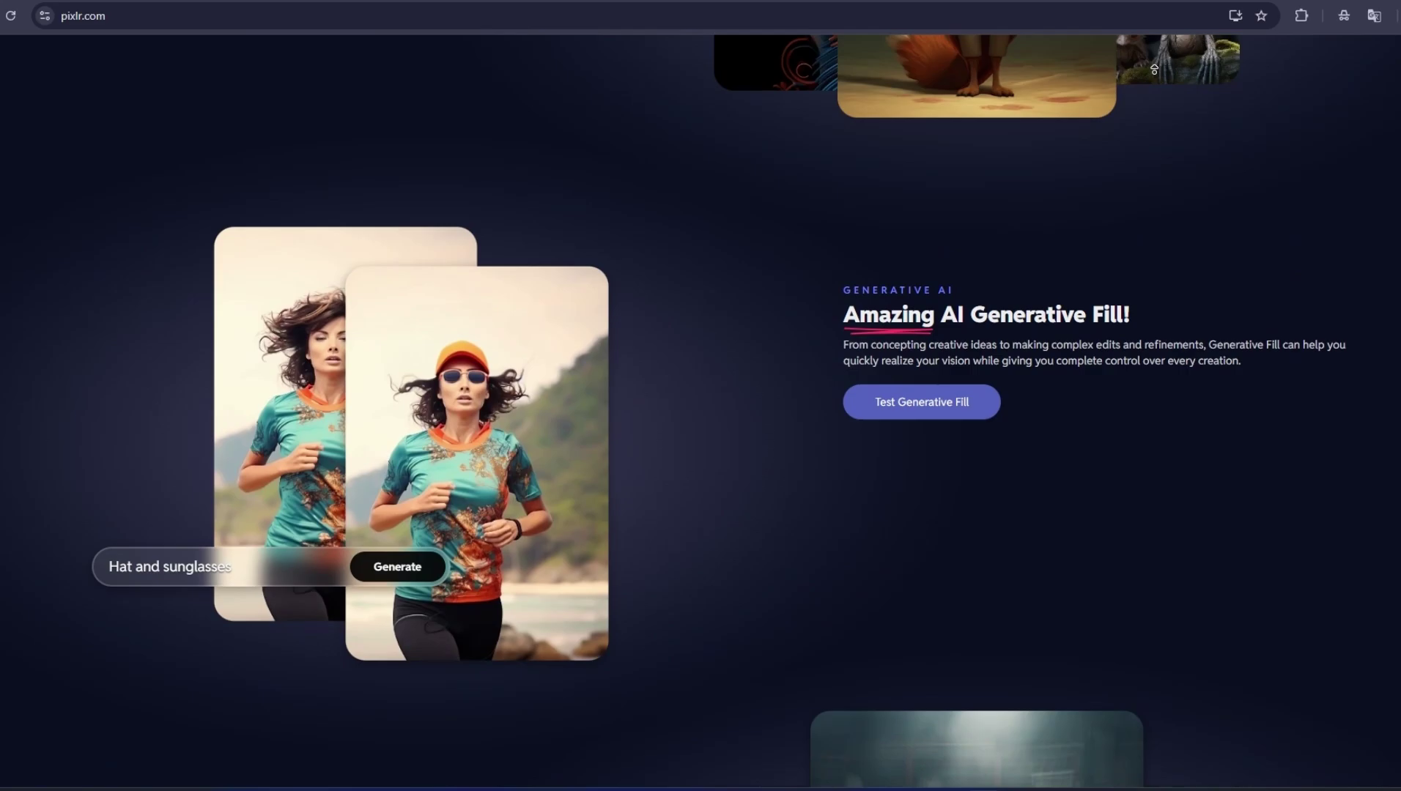
scroll(1154, 69, "up", 15)
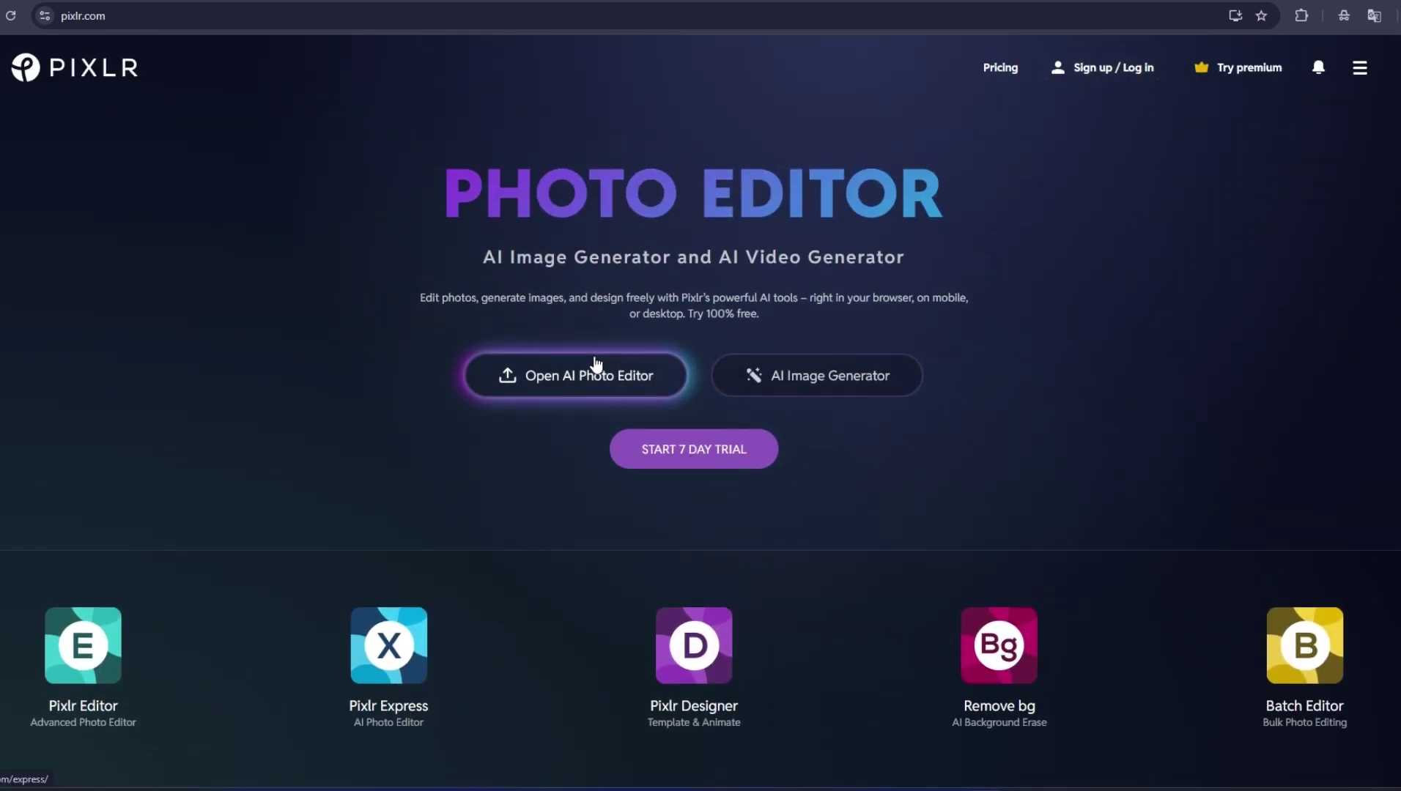
Step: Start the AI Photo Editor (Pixlr Express), dismiss the What's new window and load the portrait of the man in a suit
left_click(1095, 62)
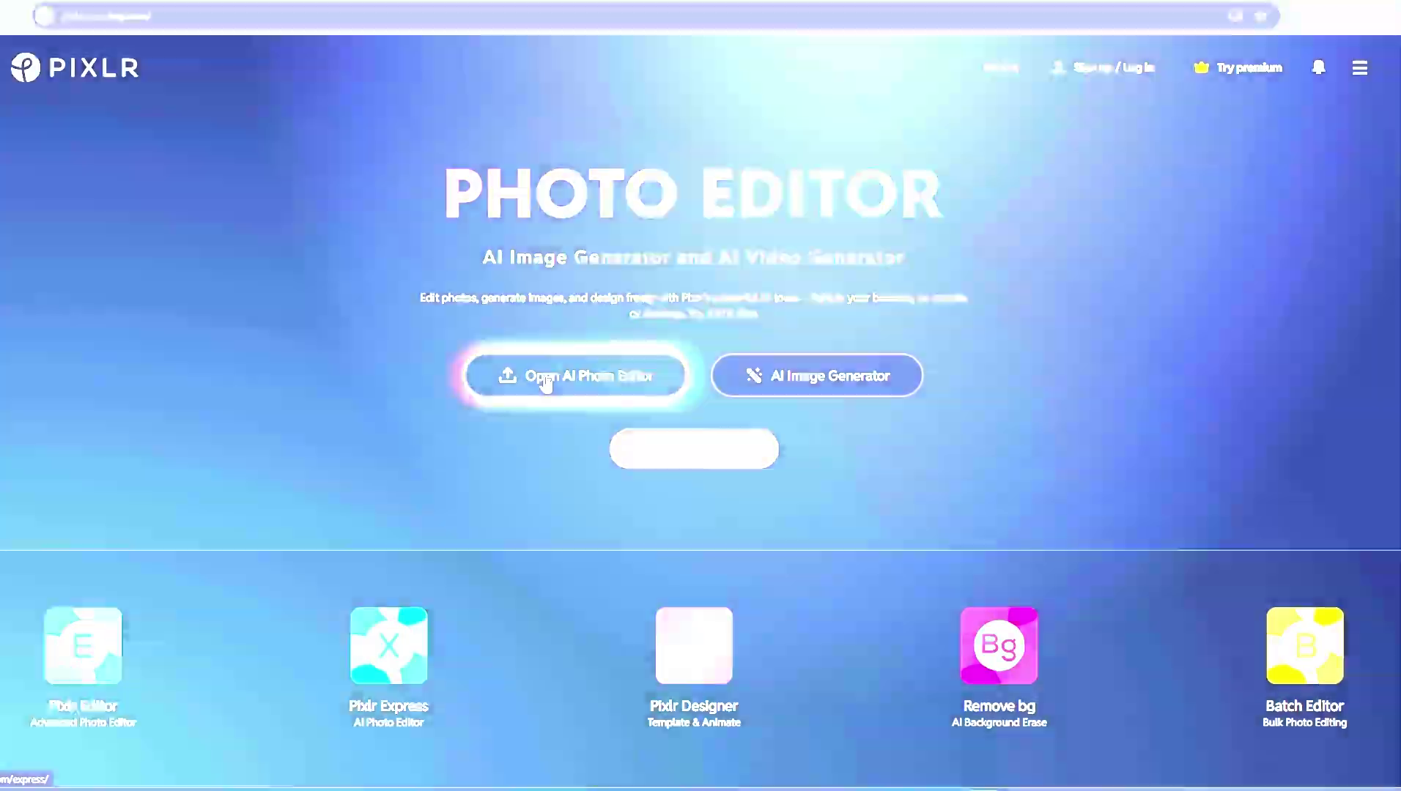
left_click(548, 375)
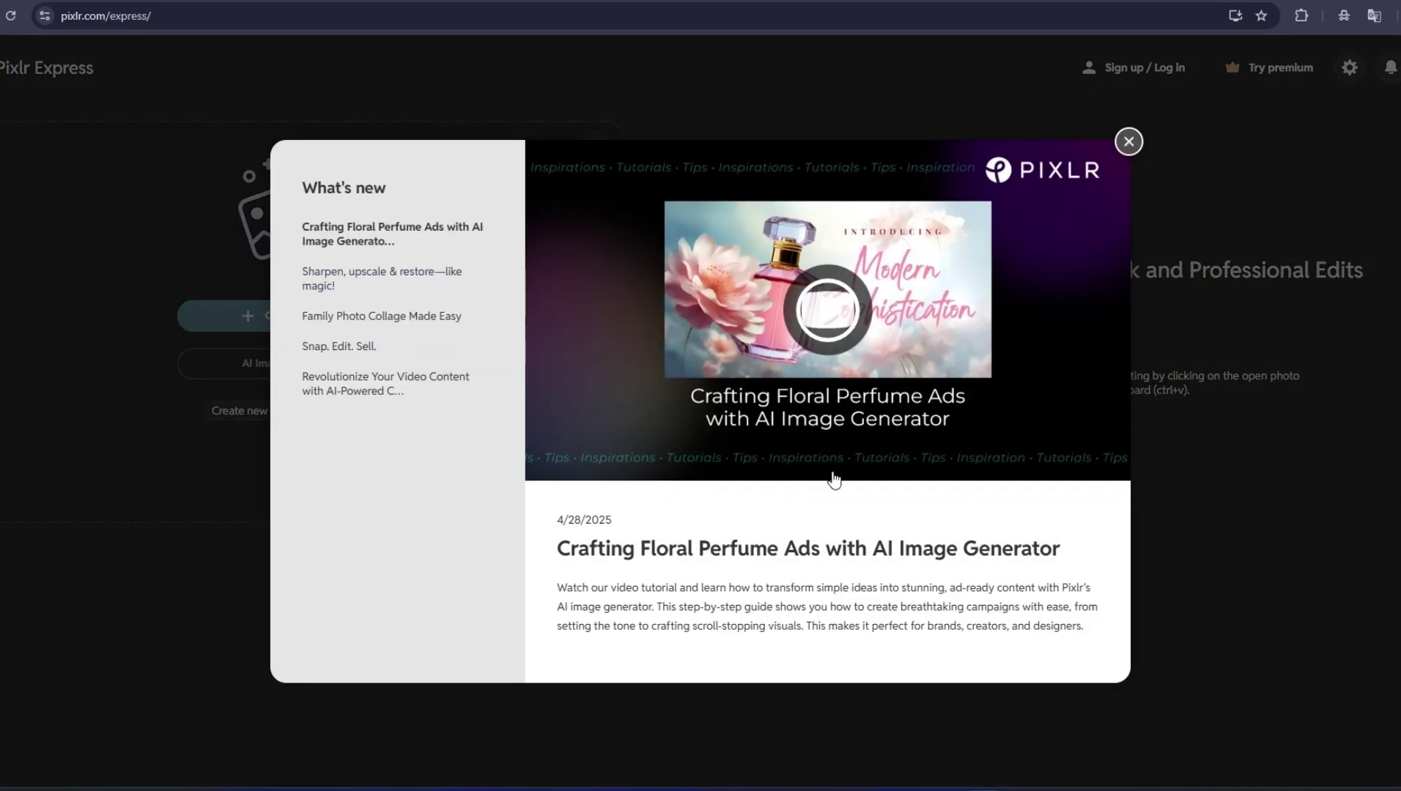
left_click(1126, 142)
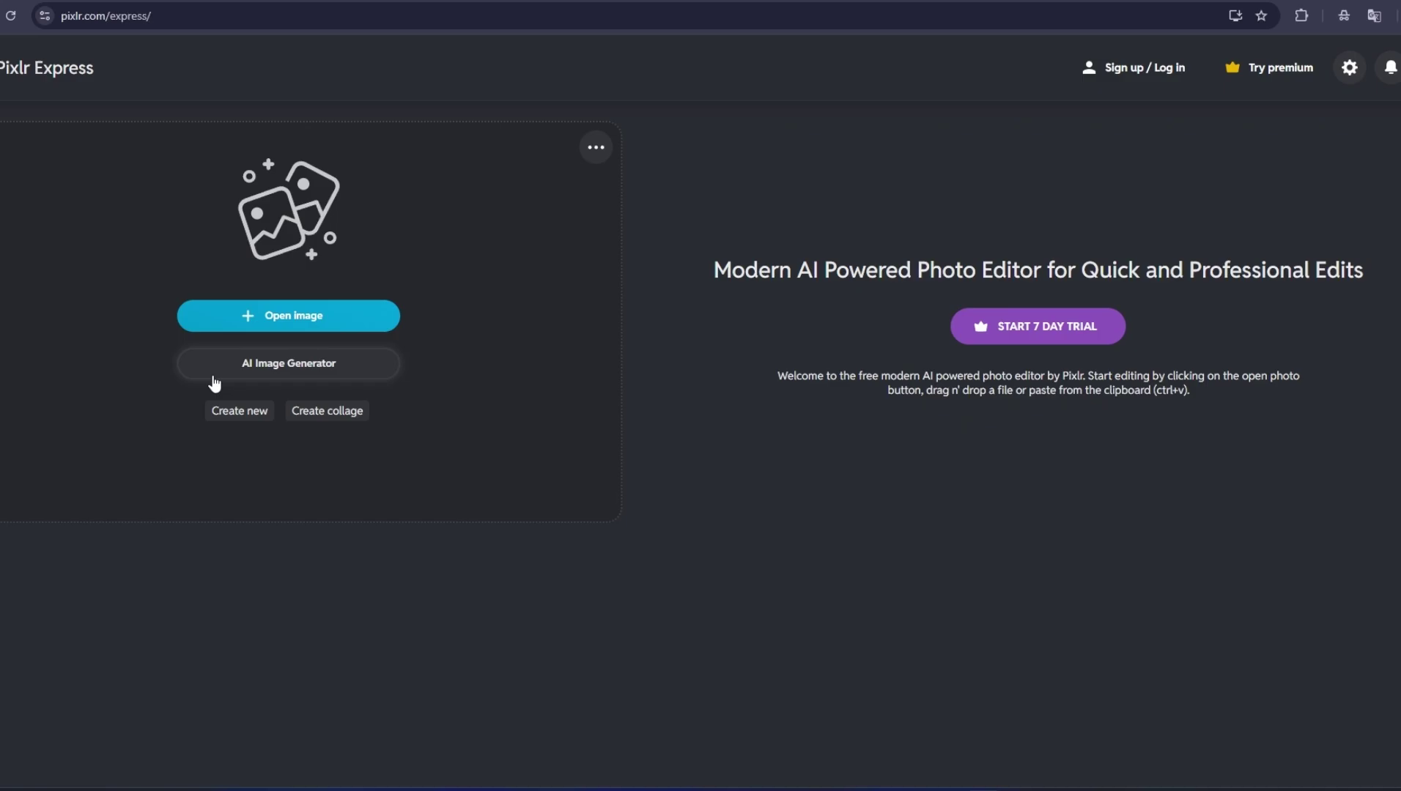
left_click(249, 307)
left_click(689, 9)
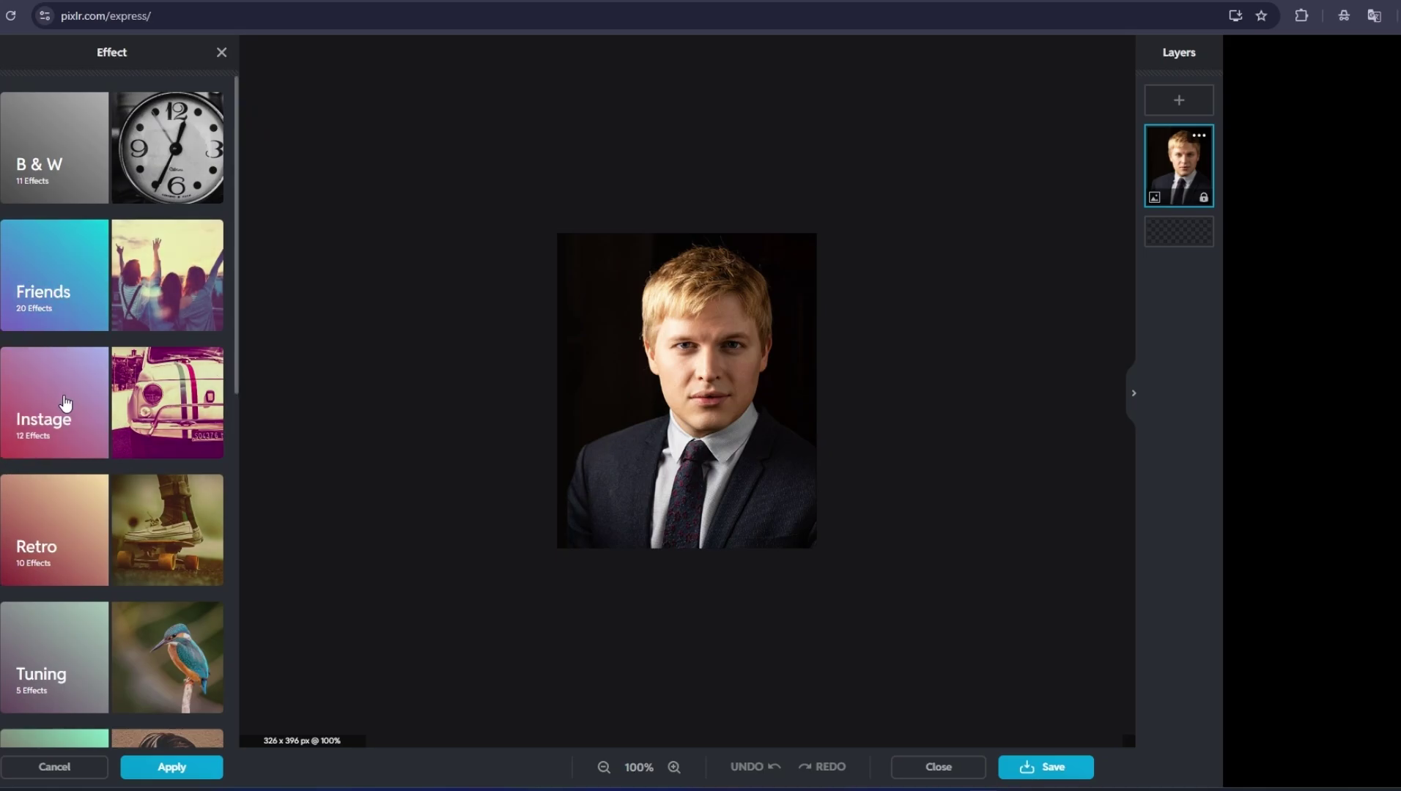
Step: Look through the Effect and AI Tools collections and the Generative expand, Filter, Retouch and Draw options
scroll(72, 542, "down", 10)
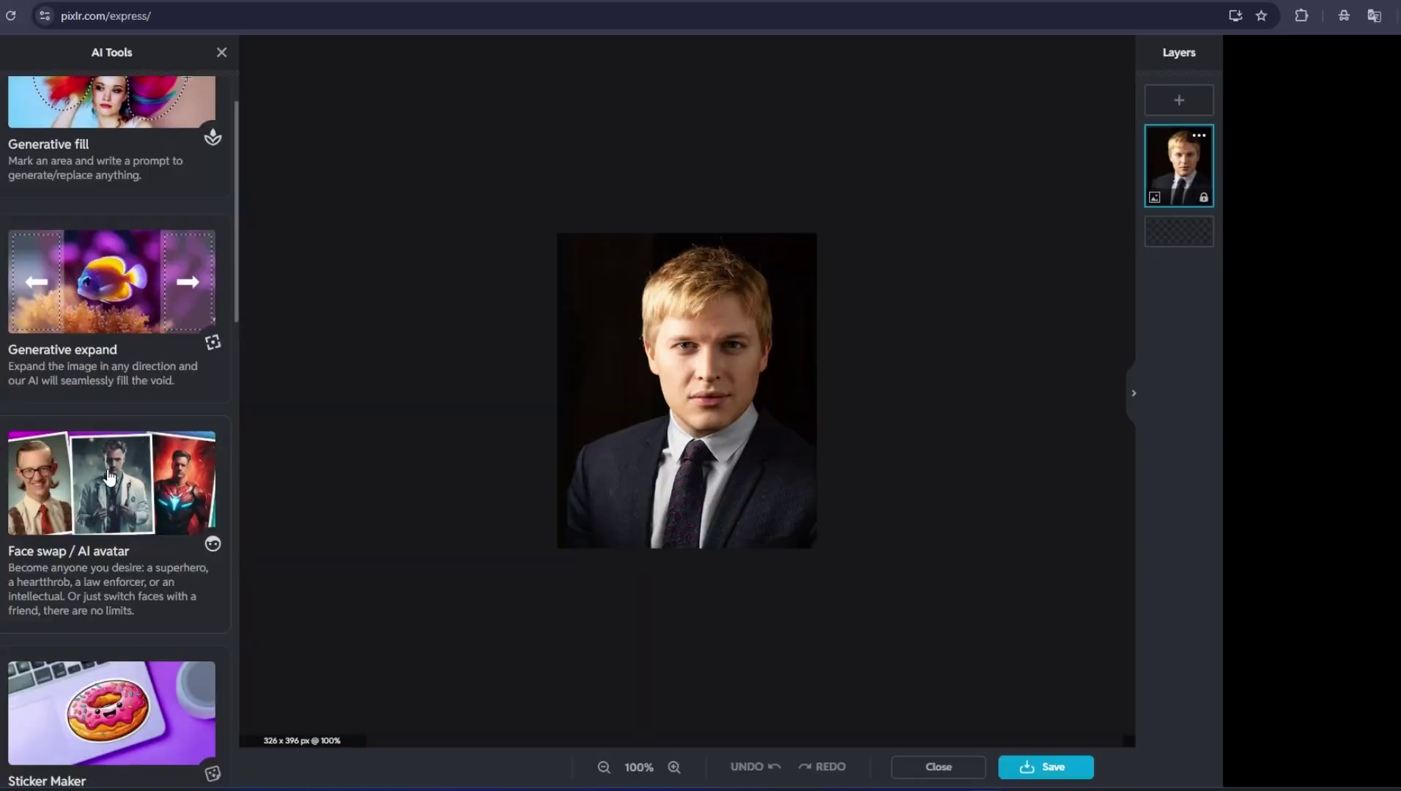
scroll(109, 478, "up", 1)
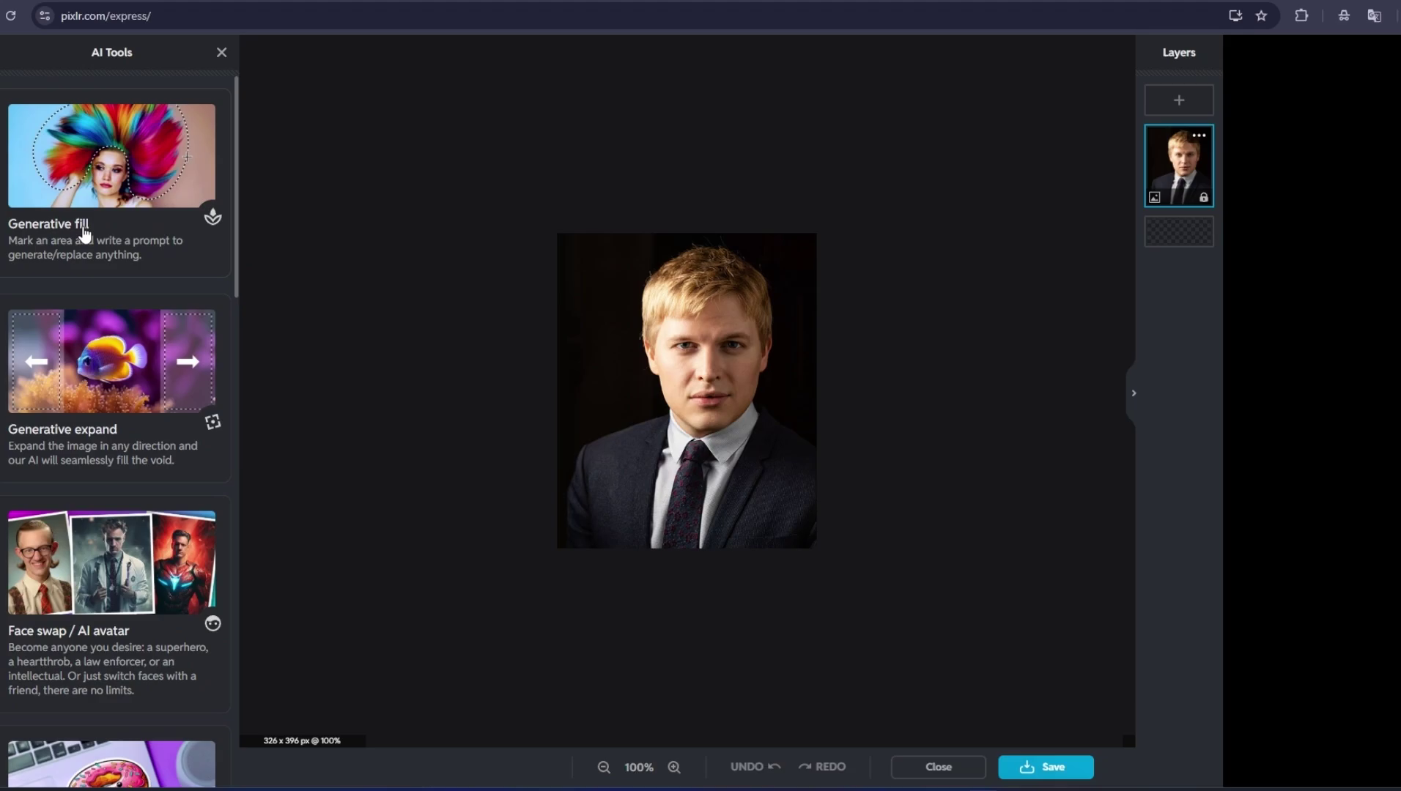
left_click(76, 364)
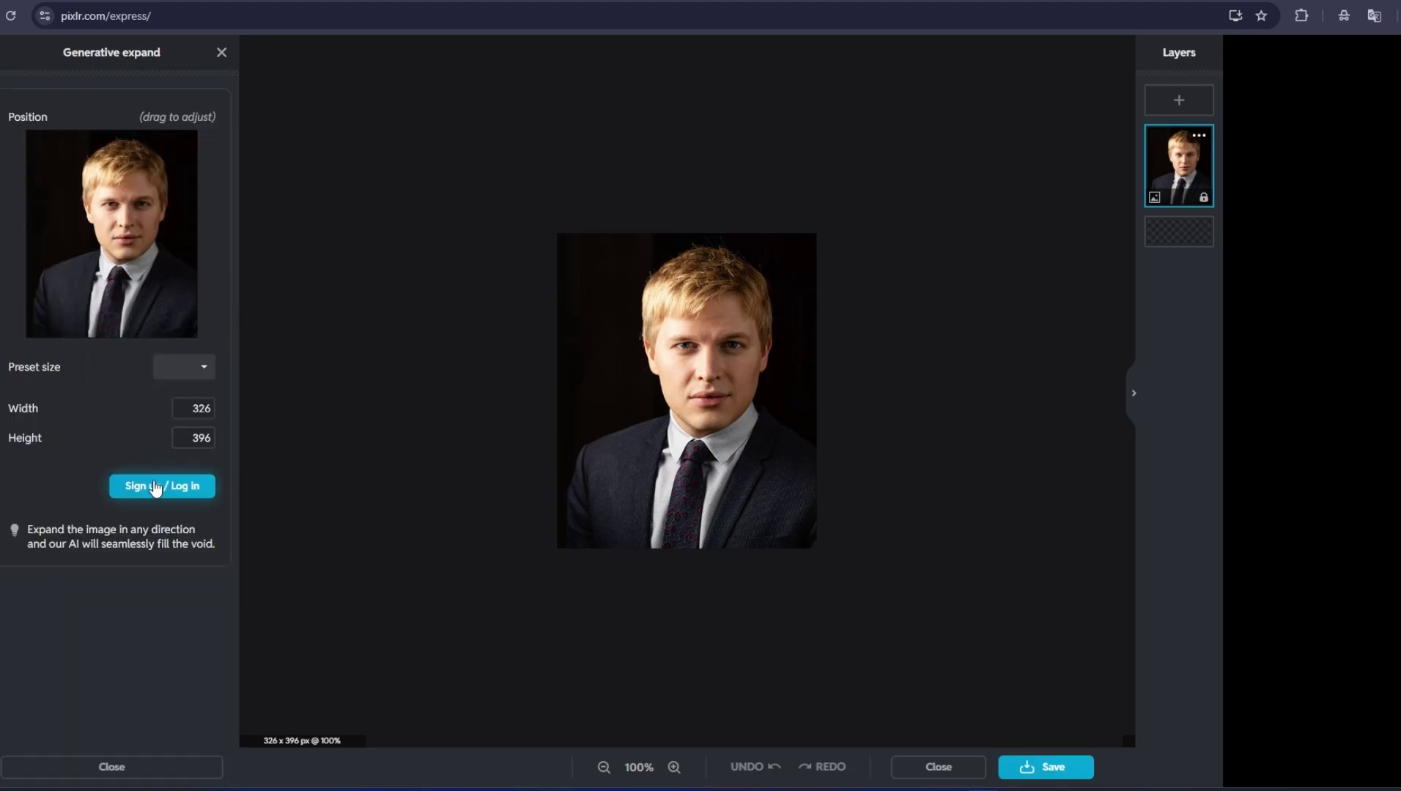
left_click(11, 333)
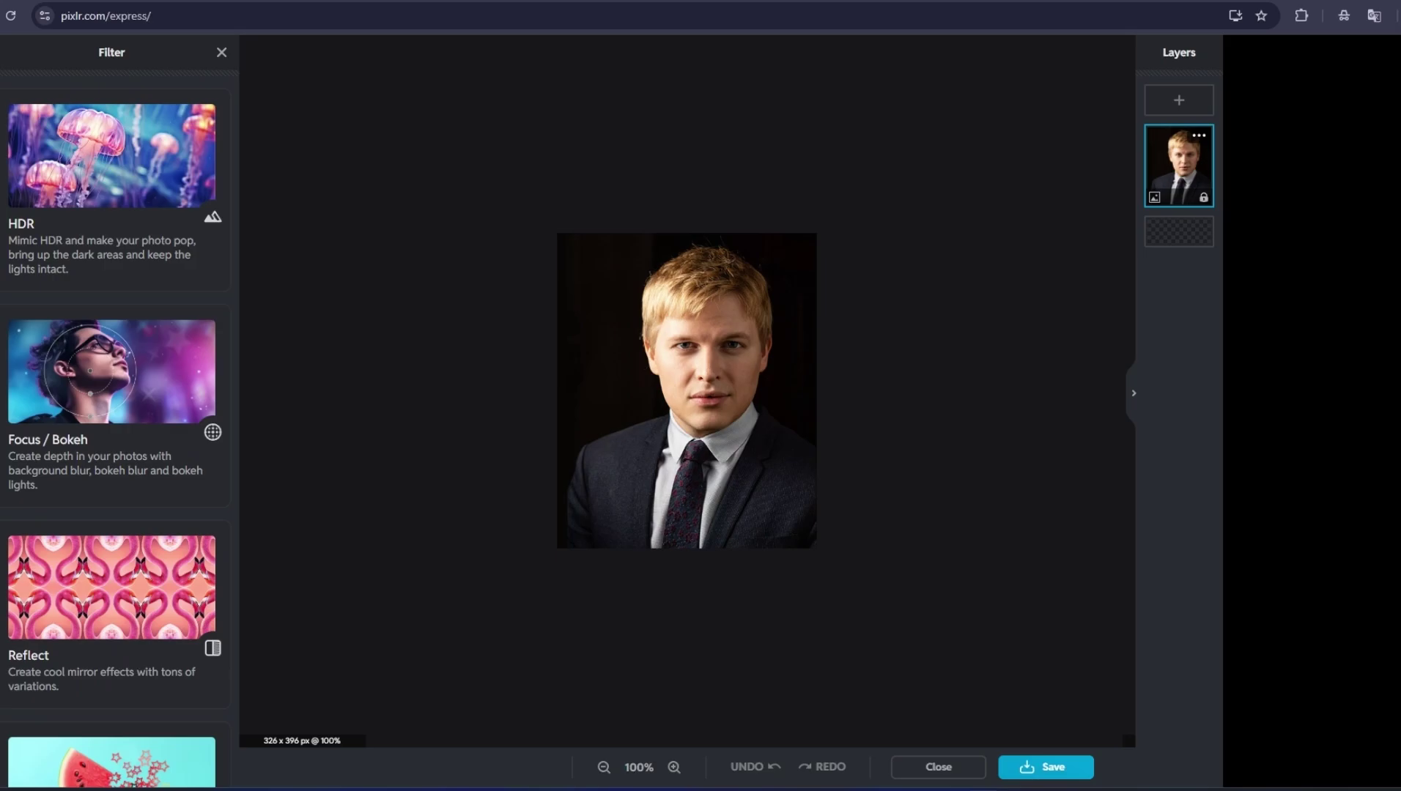
left_click(14, 461)
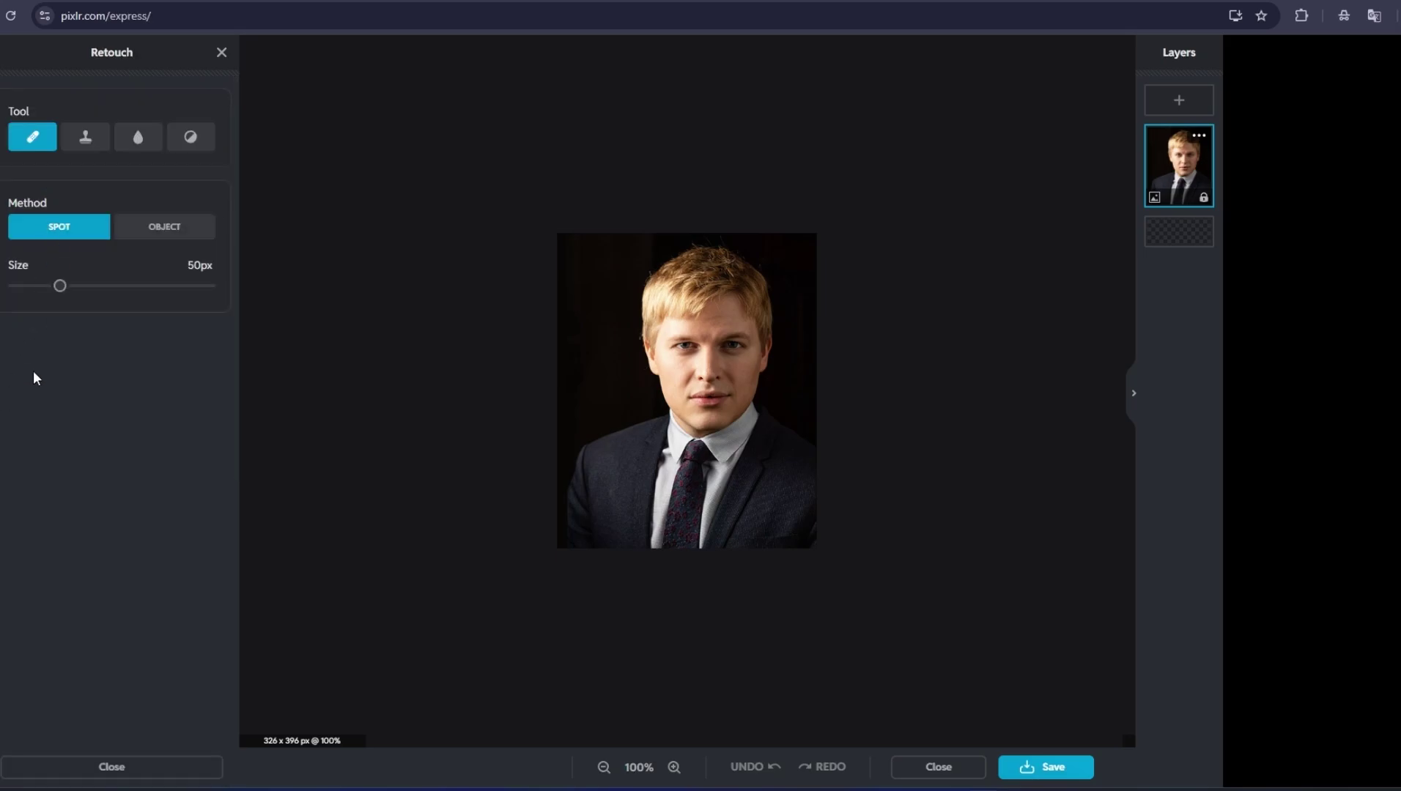
left_click(11, 504)
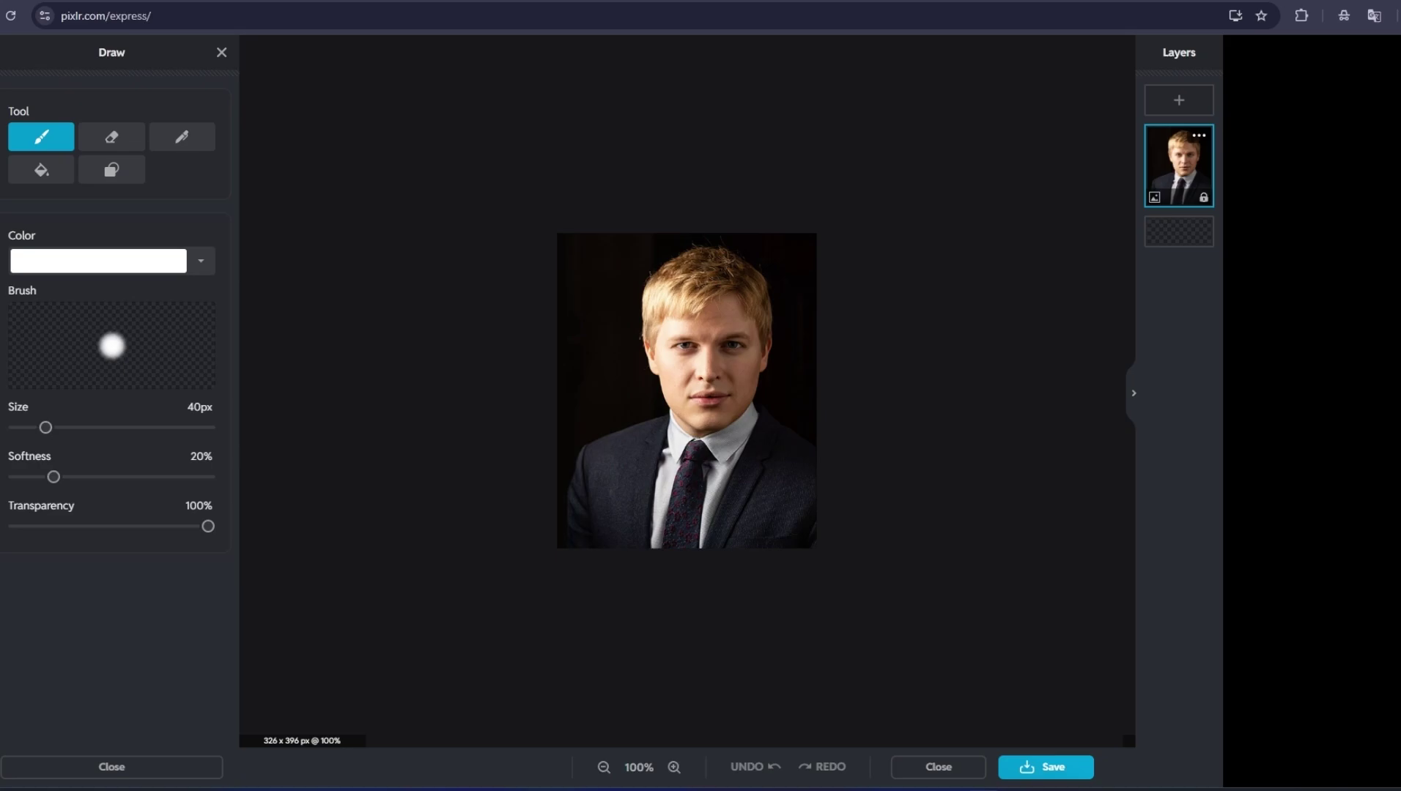
Step: Choose the Glitch filter for the portrait and apply it with its default settings
left_click(11, 333)
scroll(84, 431, "down", 5)
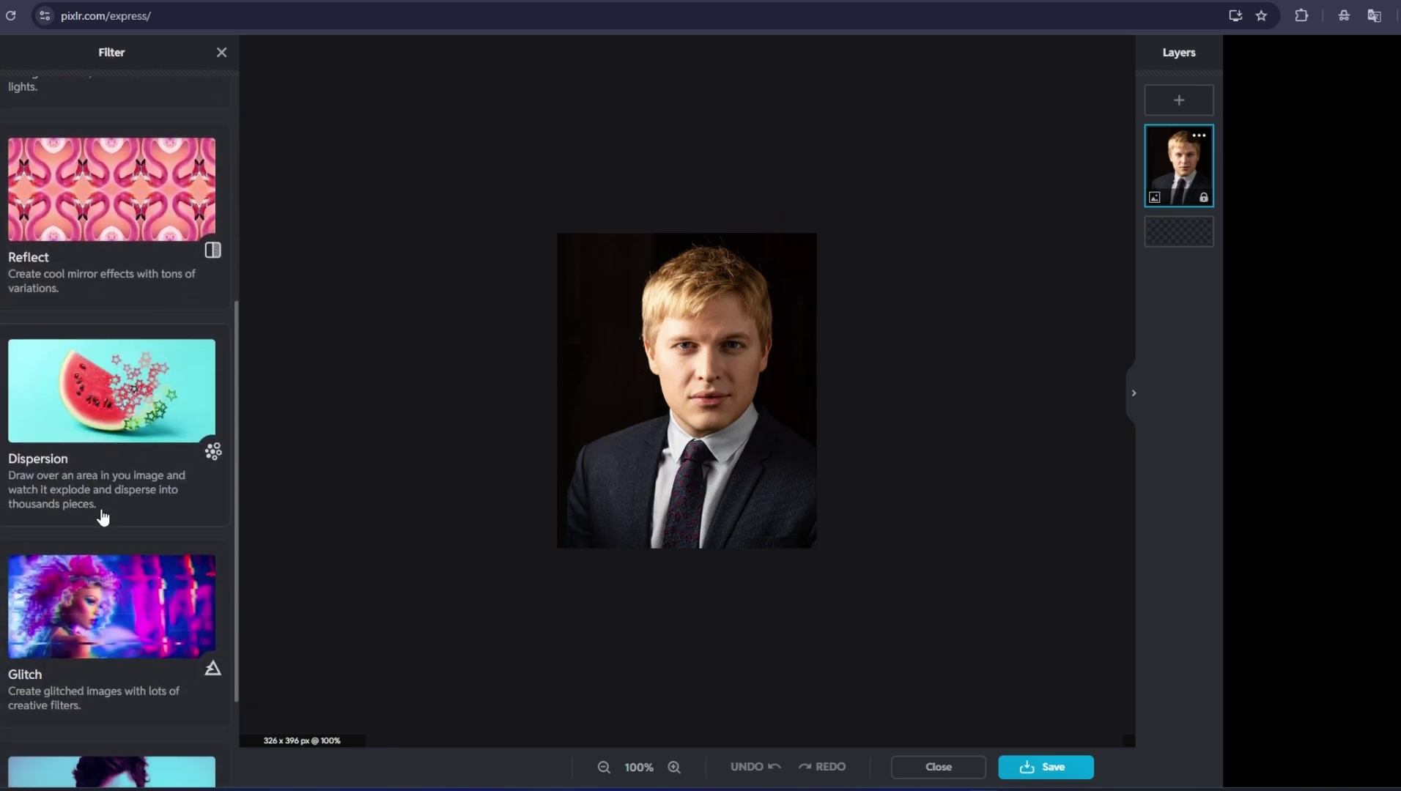
left_click(116, 611)
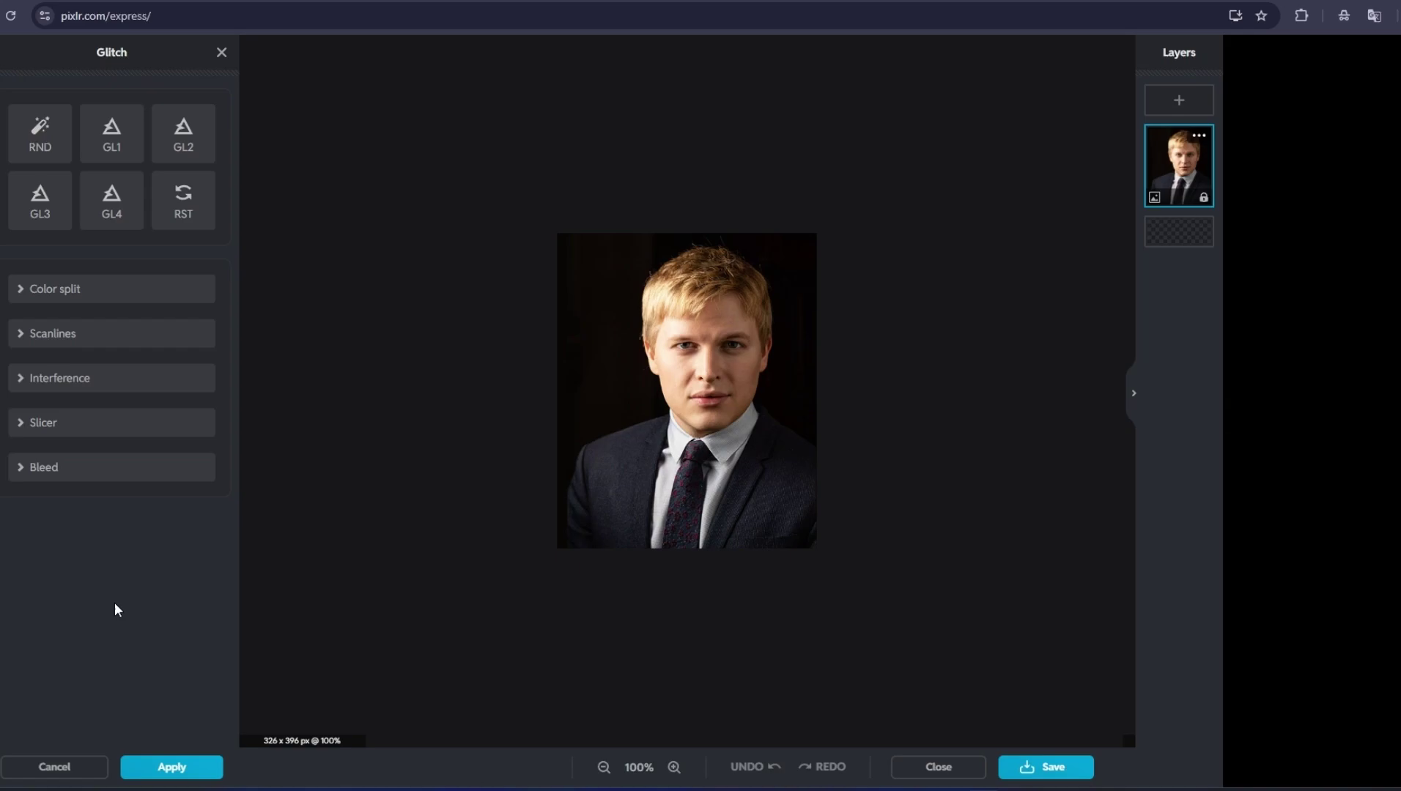
left_click(172, 767)
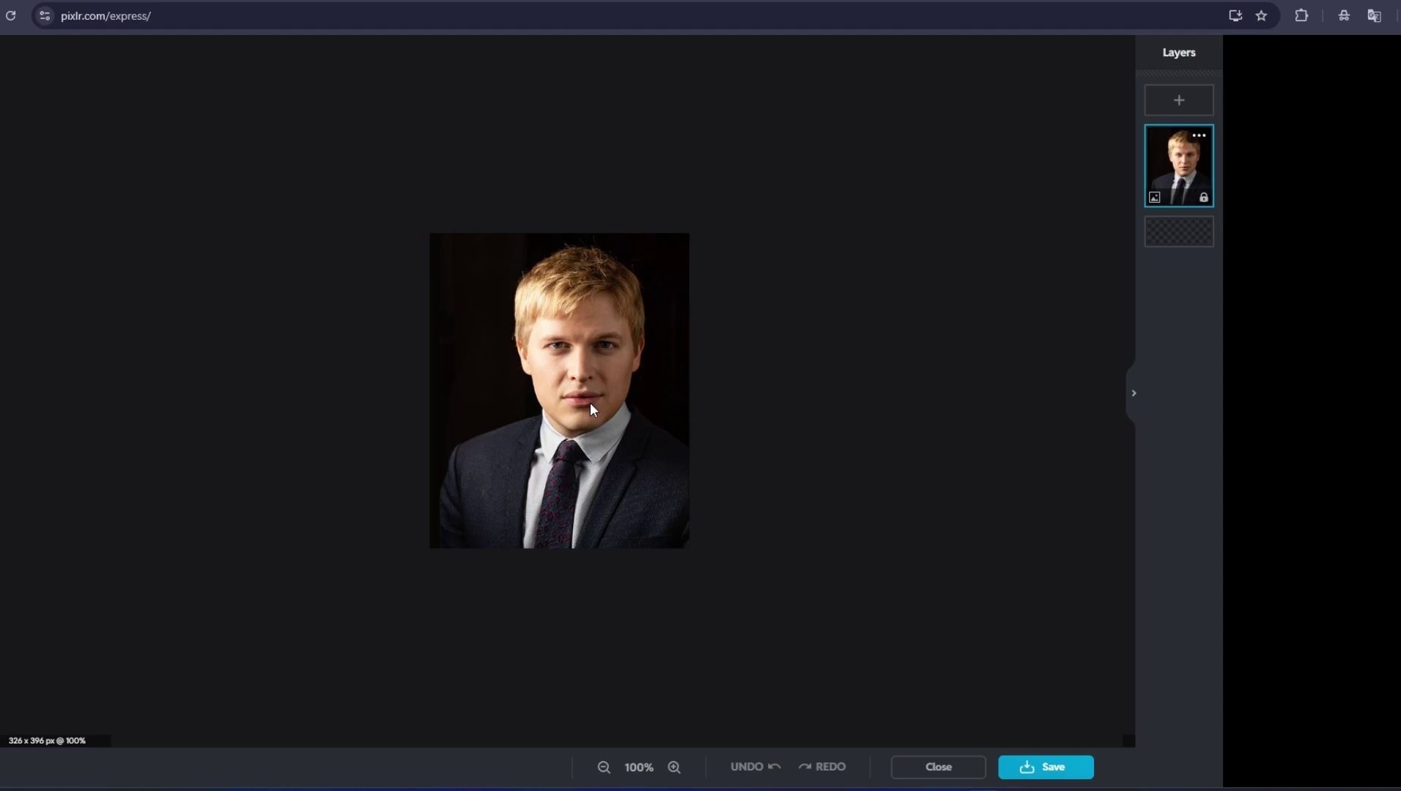
Step: Switch to Pixlr Editor from the Pixlr homepage and reopen the portrait from the temporary projects
scroll(574, 475, "down", 1)
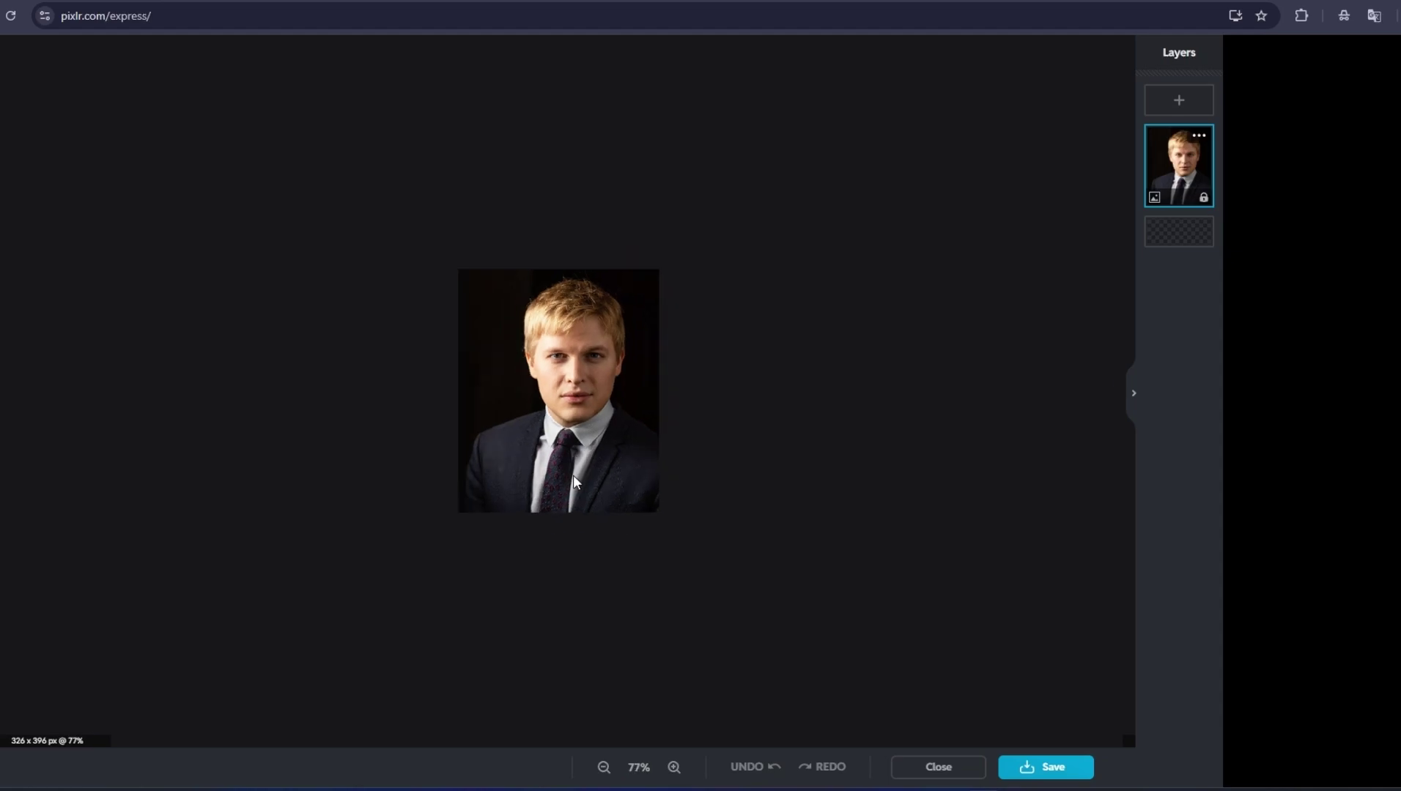
scroll(574, 475, "up", 2)
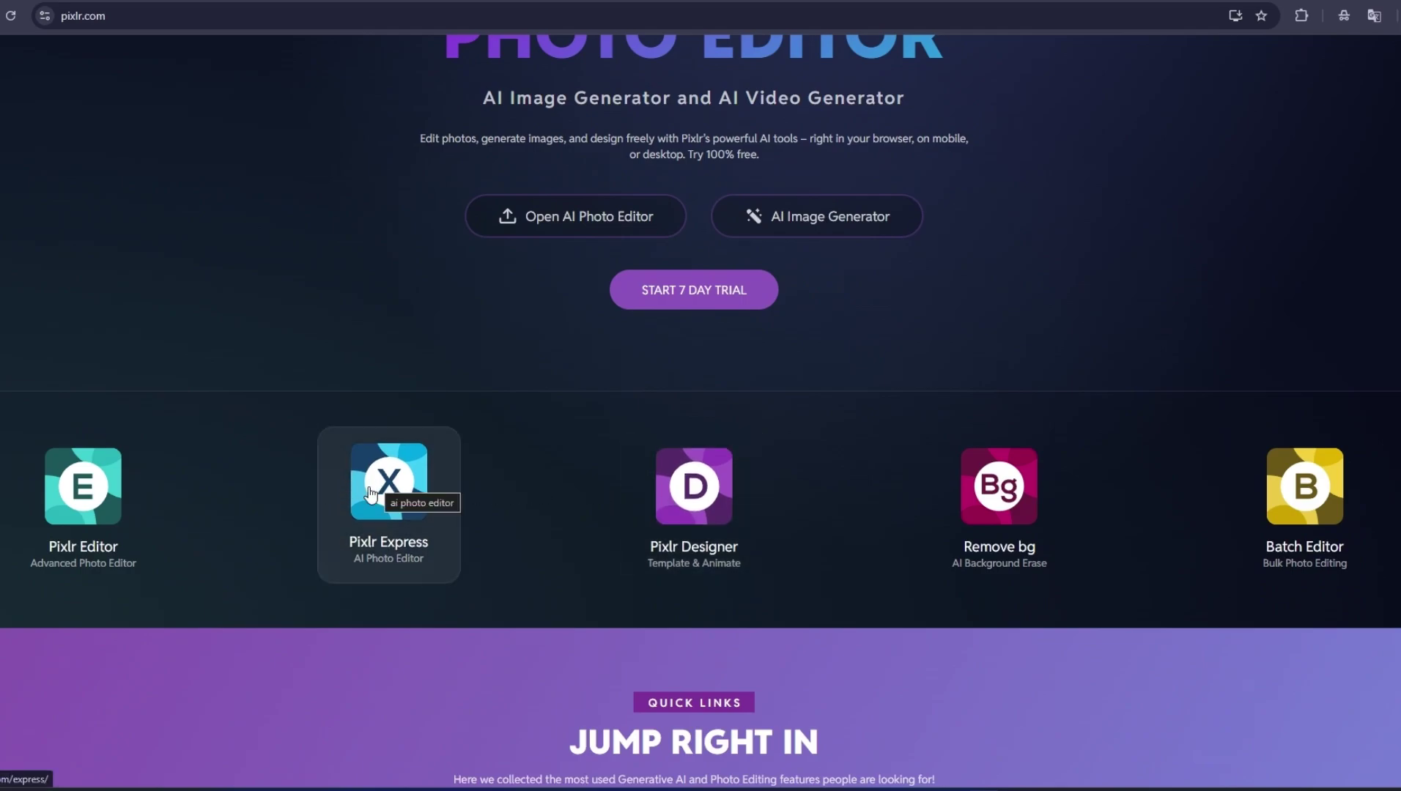
left_click(63, 490)
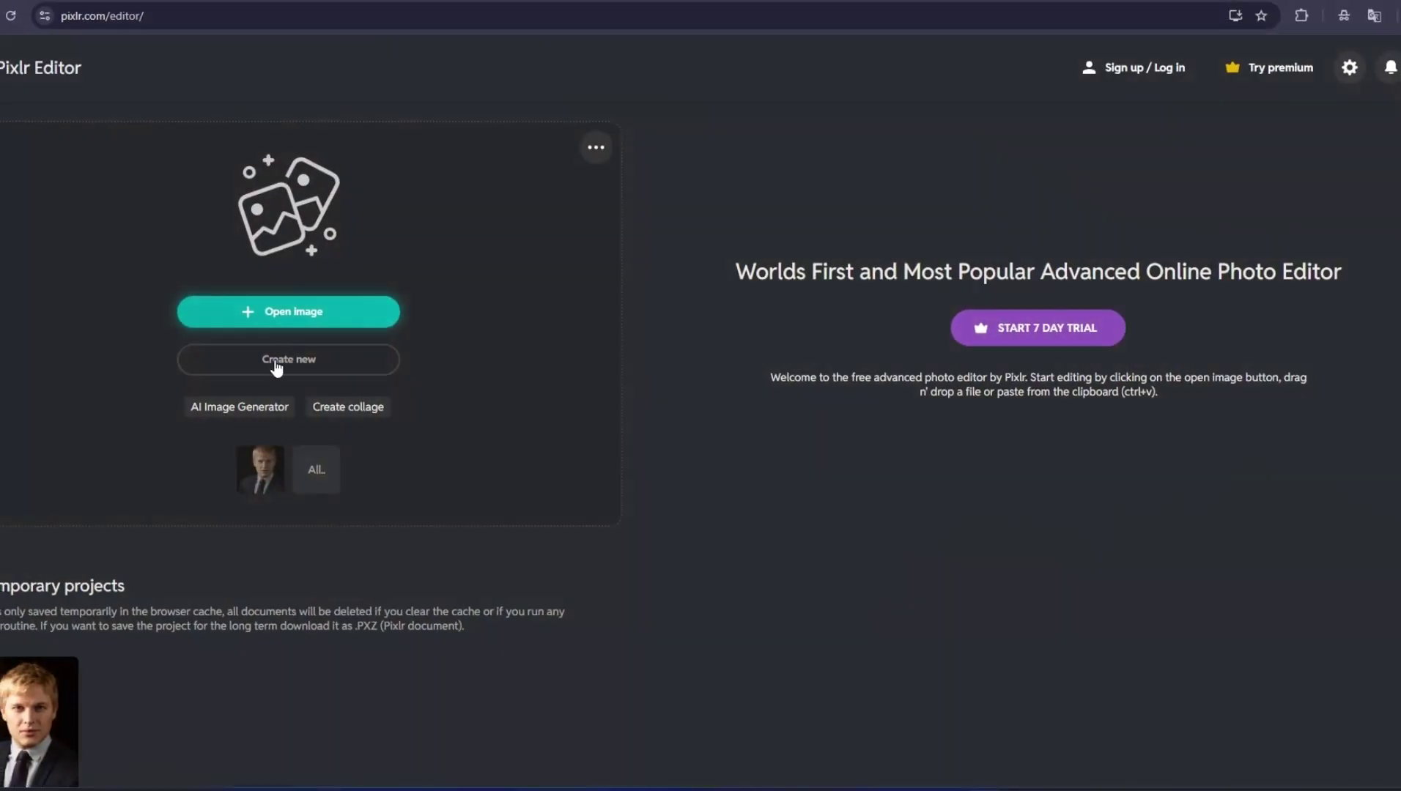
left_click(44, 747)
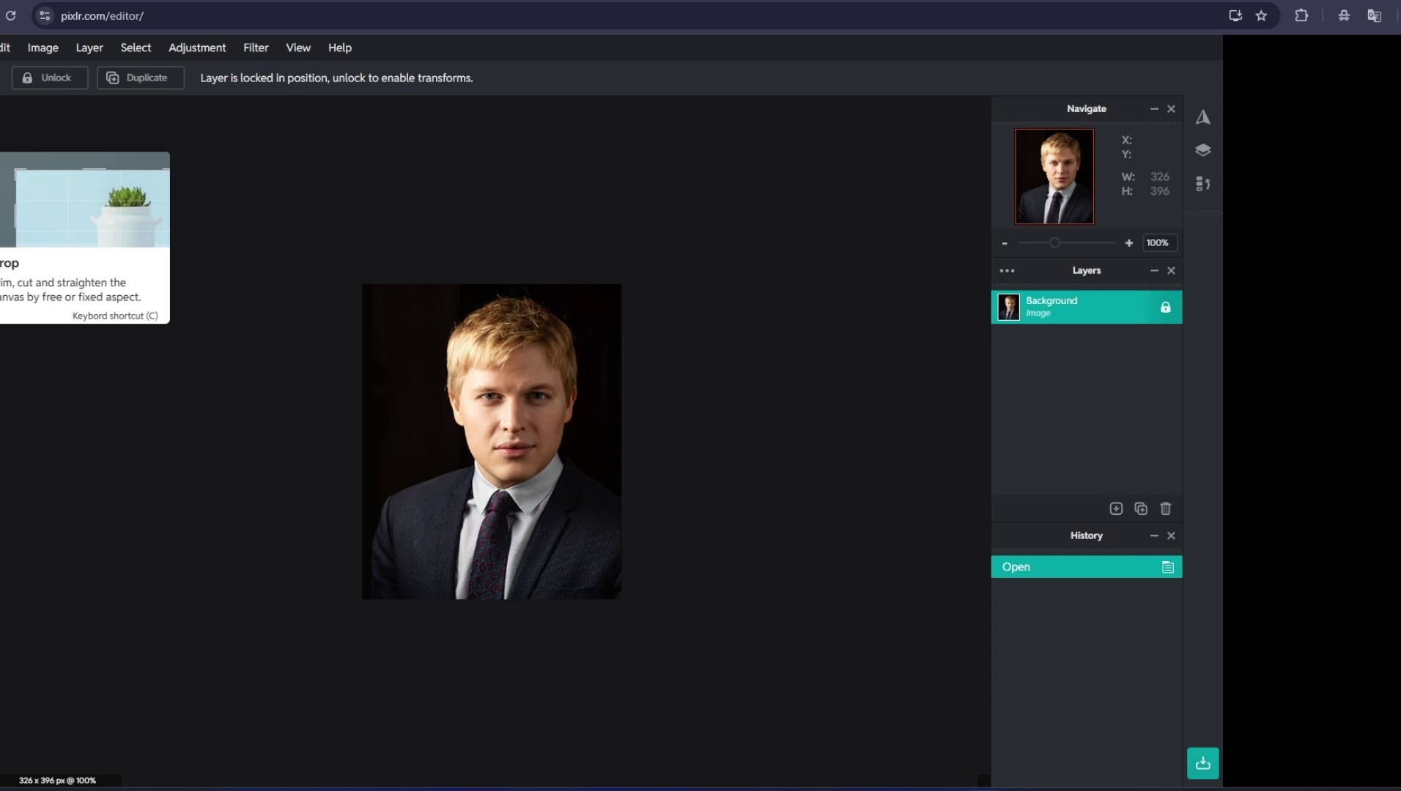
Step: Try the Crop, Marquee Select and Gradient tools, drawing a linear gradient diagonally from the dark background across the face to the suit's shoulder
left_click(8, 208)
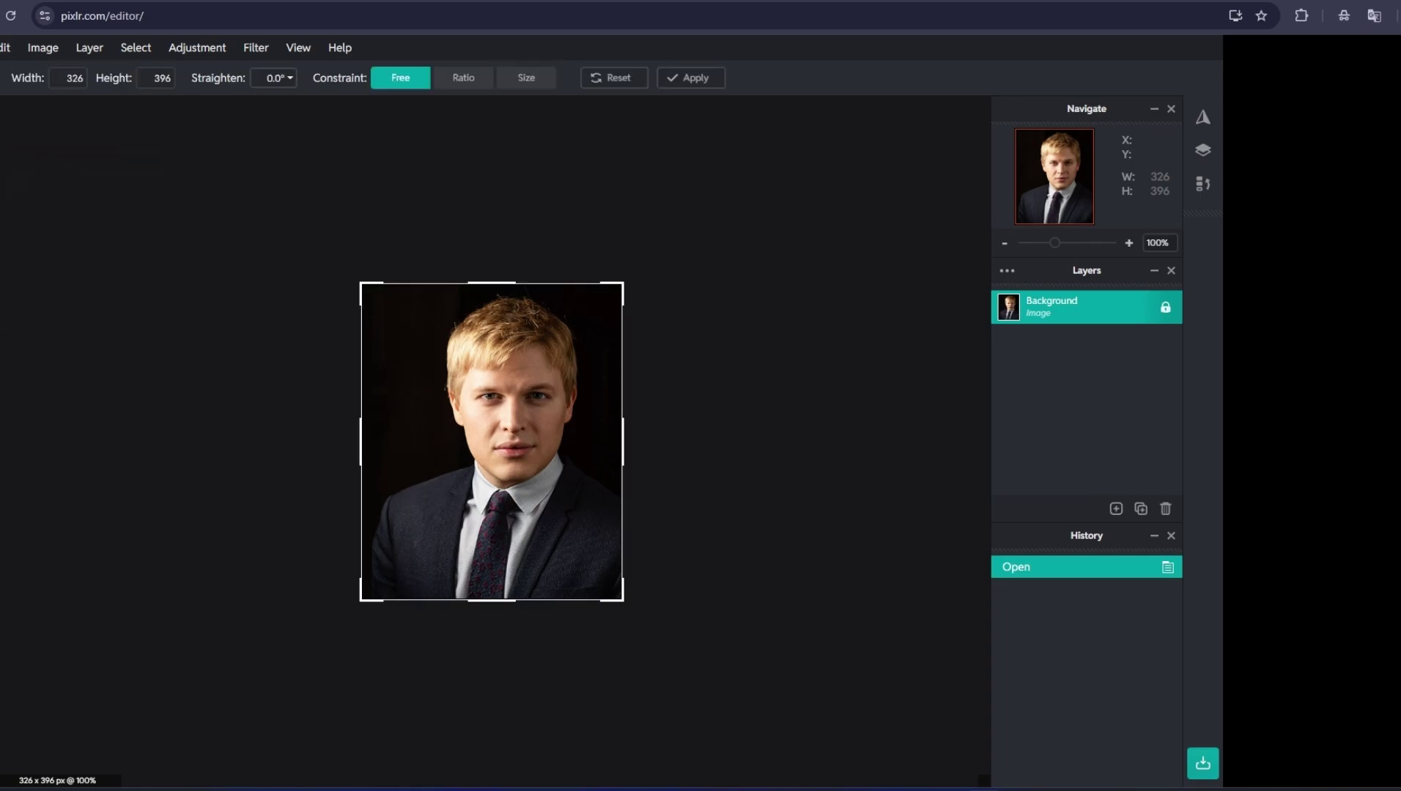
key("m")
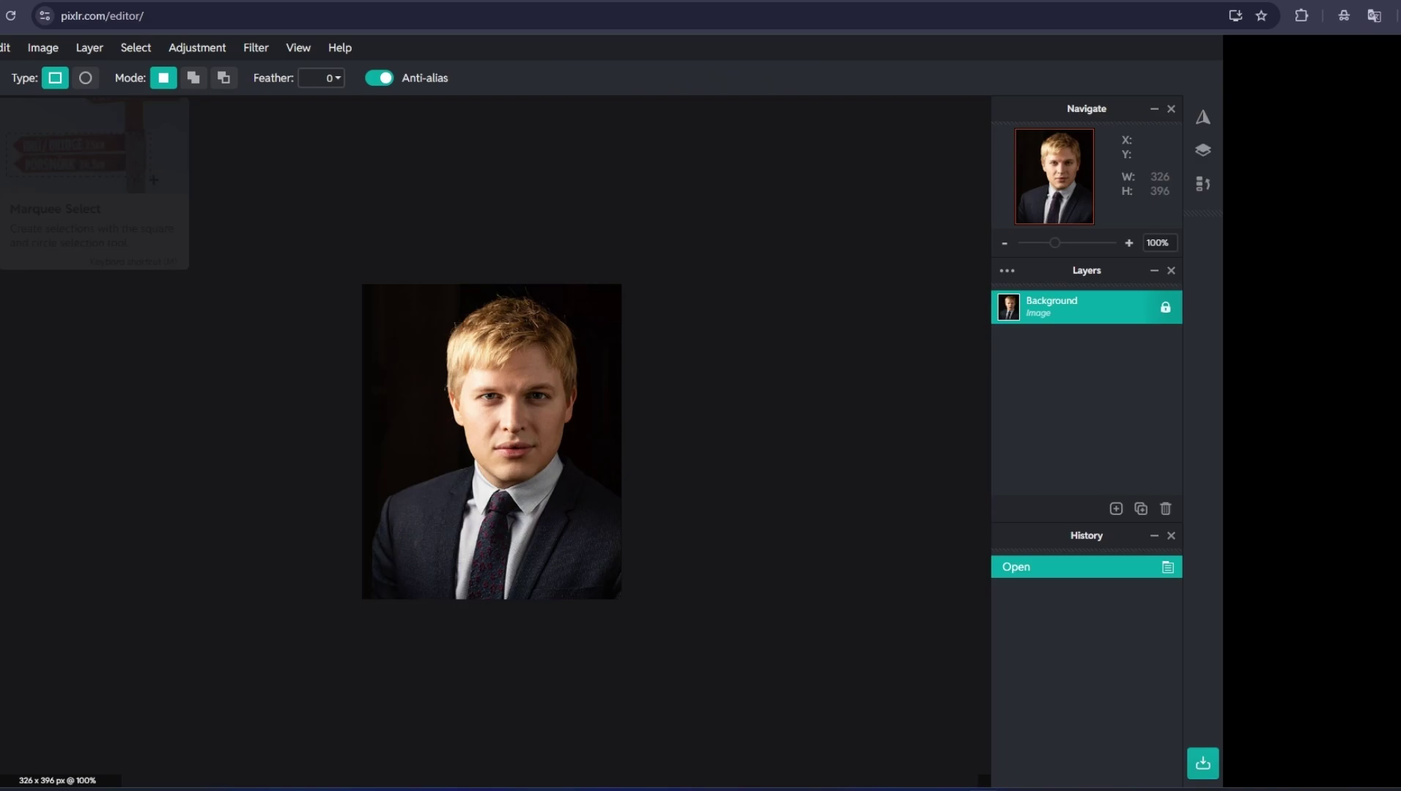
left_click(7, 454)
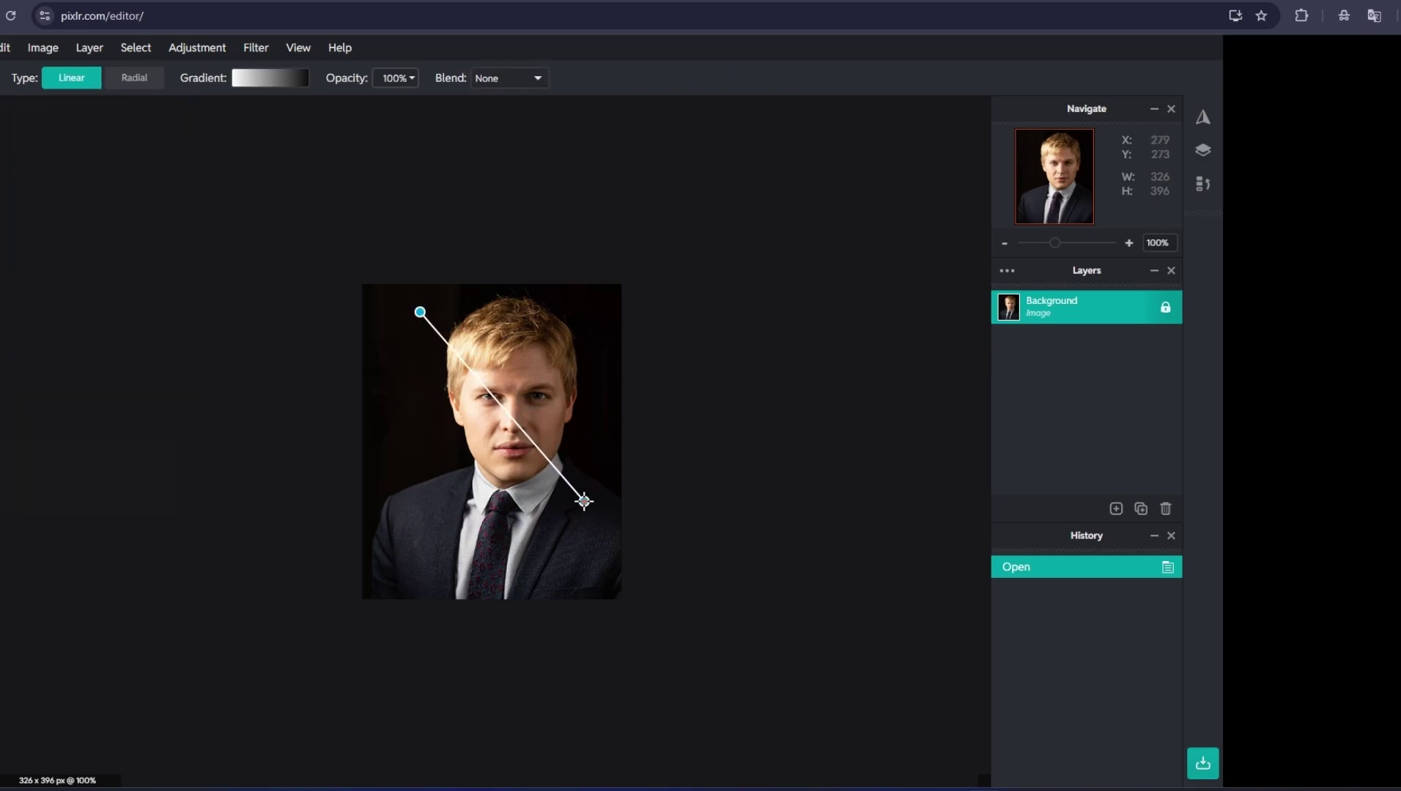
left_click_drag(584, 502, 584, 502)
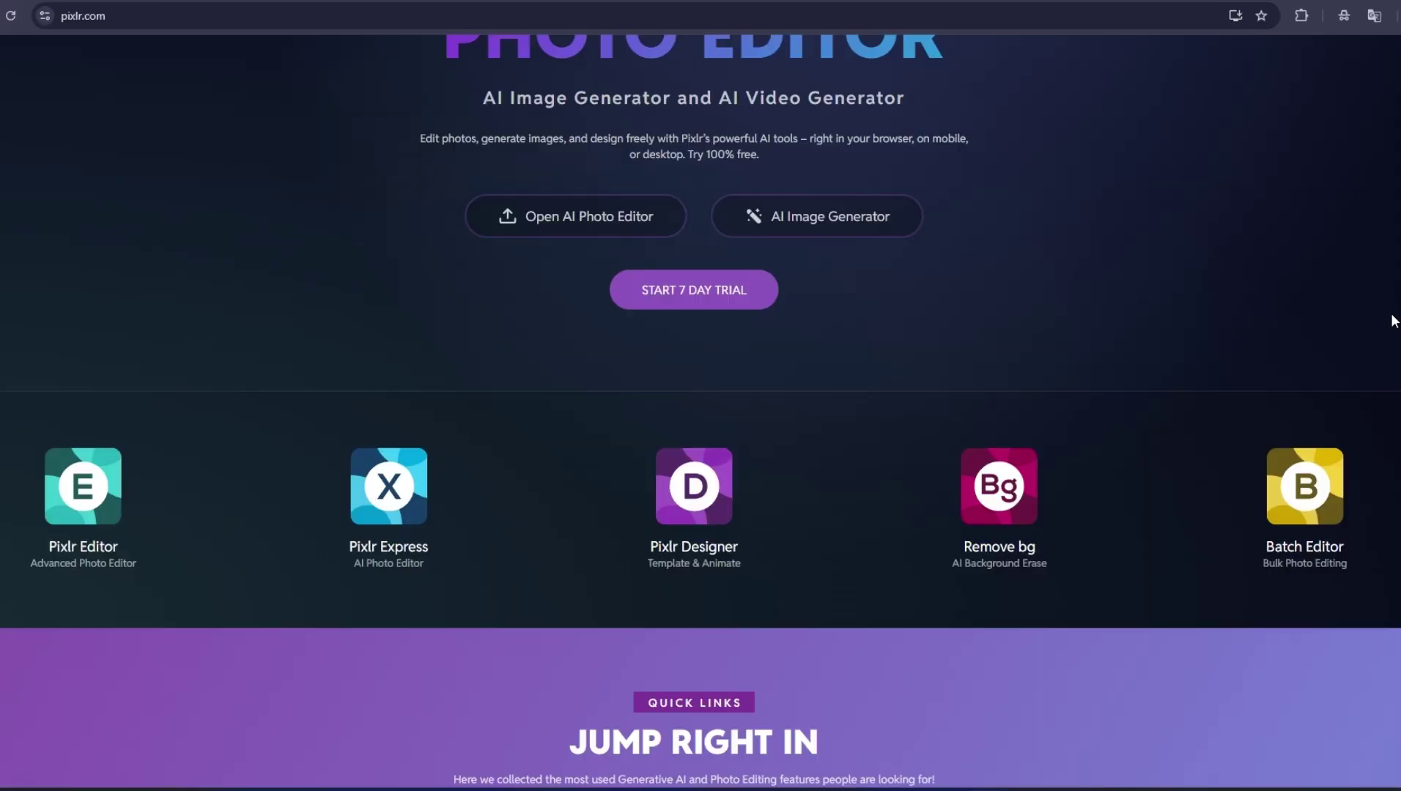
scroll(1392, 322, "down", 13)
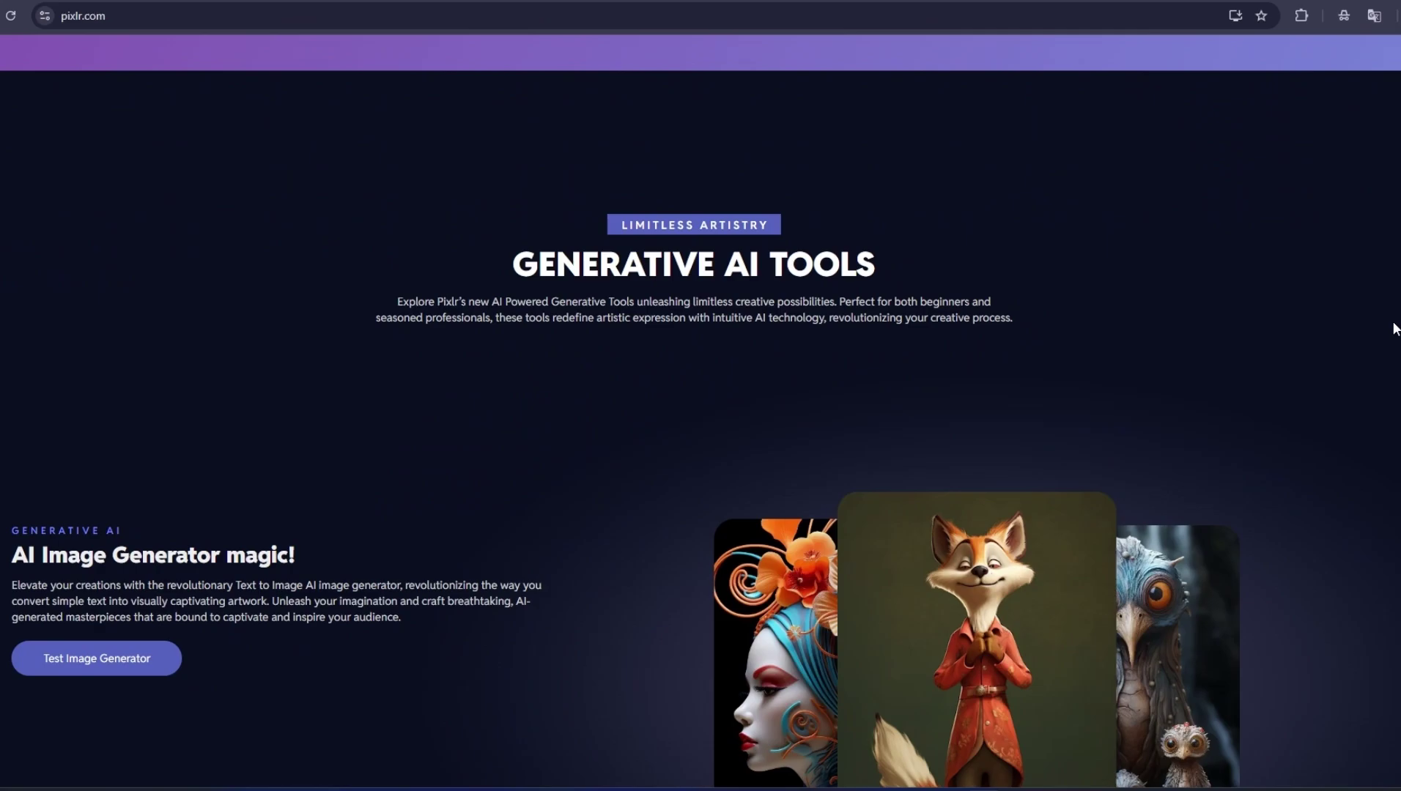
scroll(1394, 327, "up", 10)
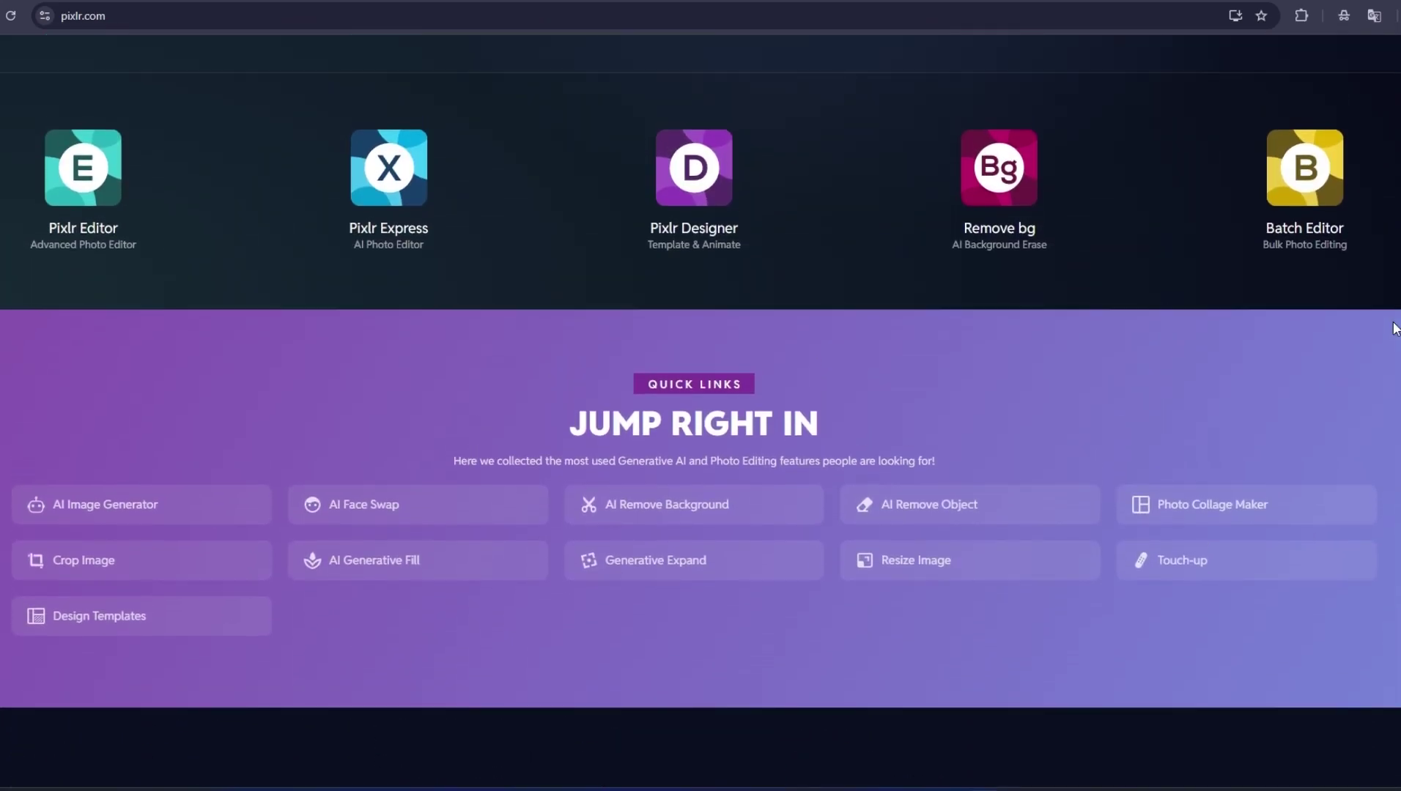
scroll(1394, 327, "up", 2)
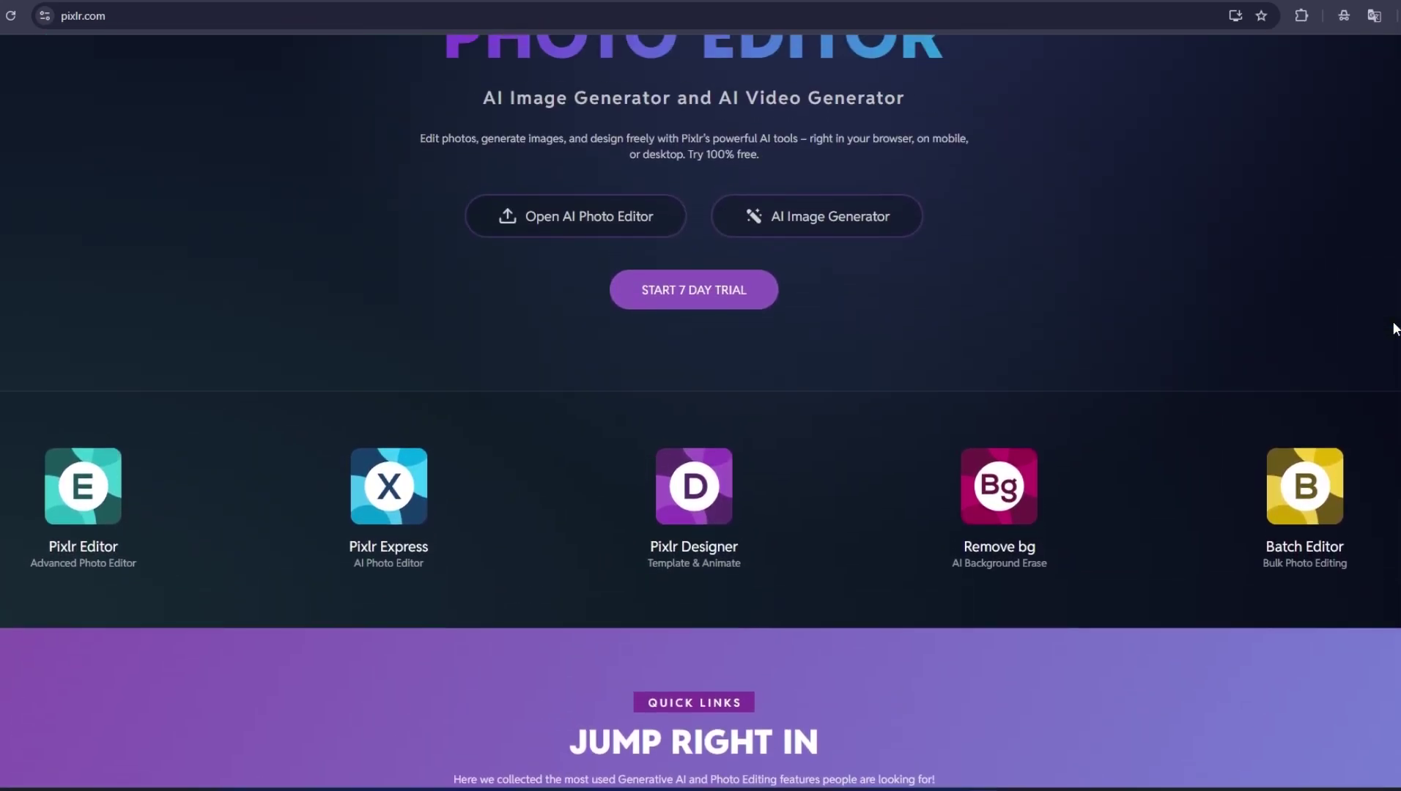
scroll(1394, 328, "up", 2)
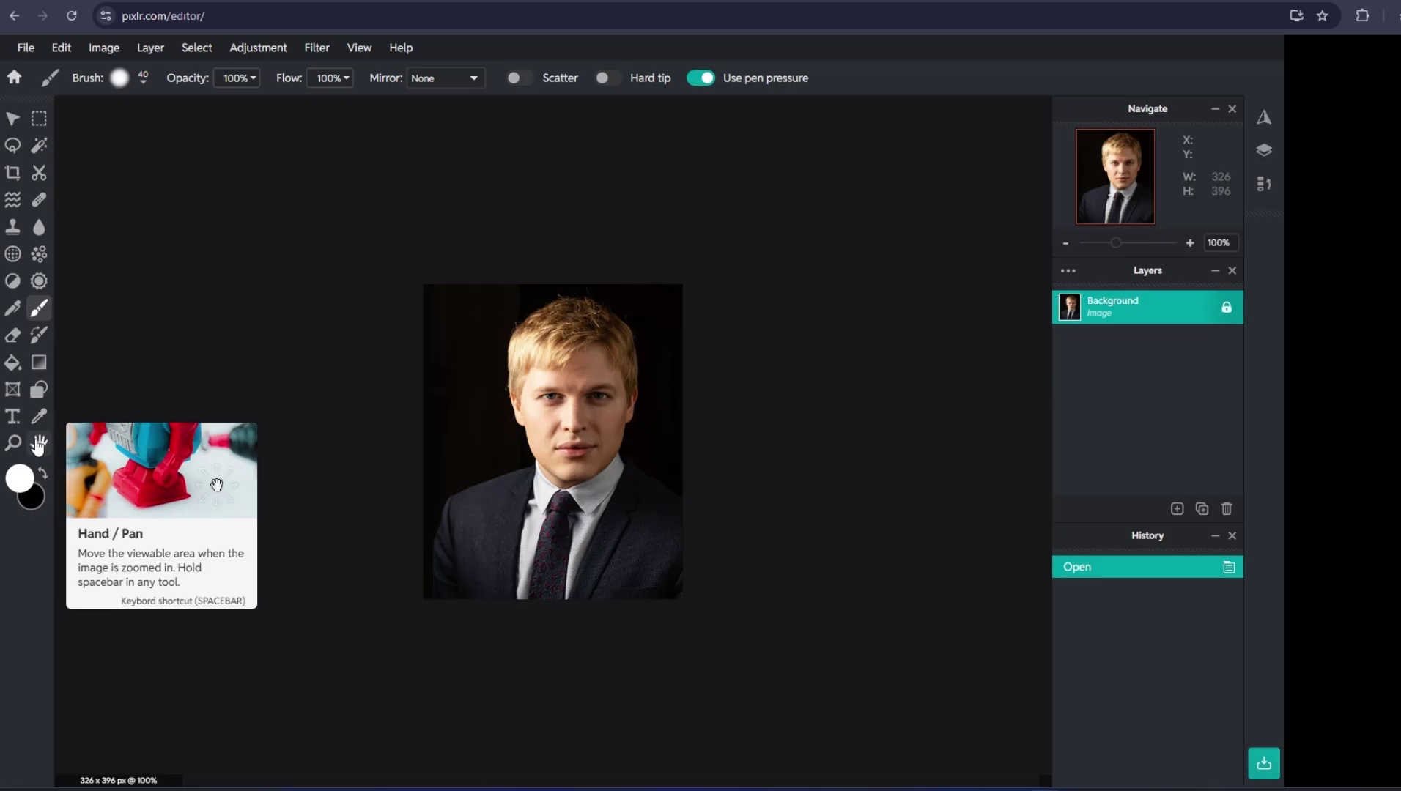
Step: Look at the options of the lasso, wand and Crop tools in the portrait's editor
left_click(14, 146)
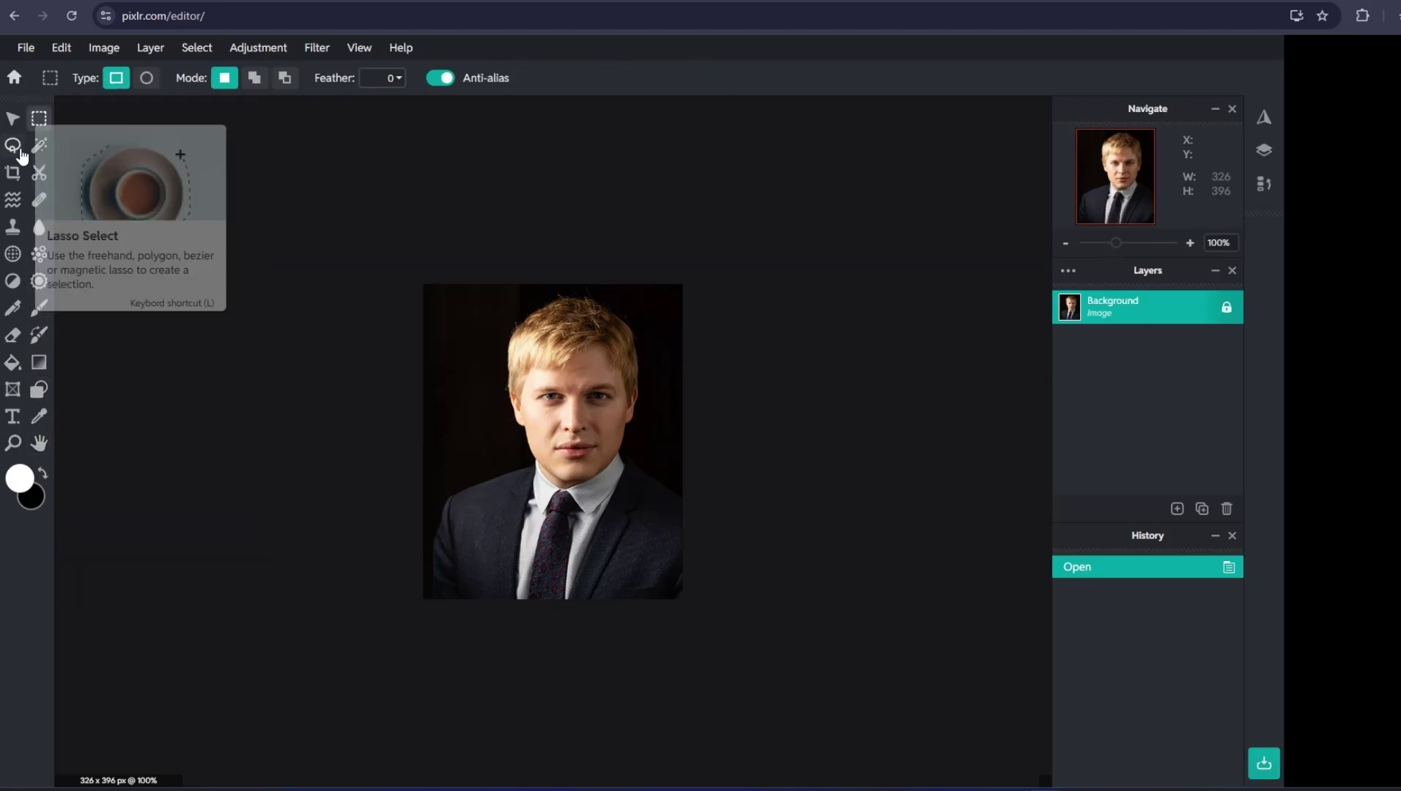
left_click(36, 150)
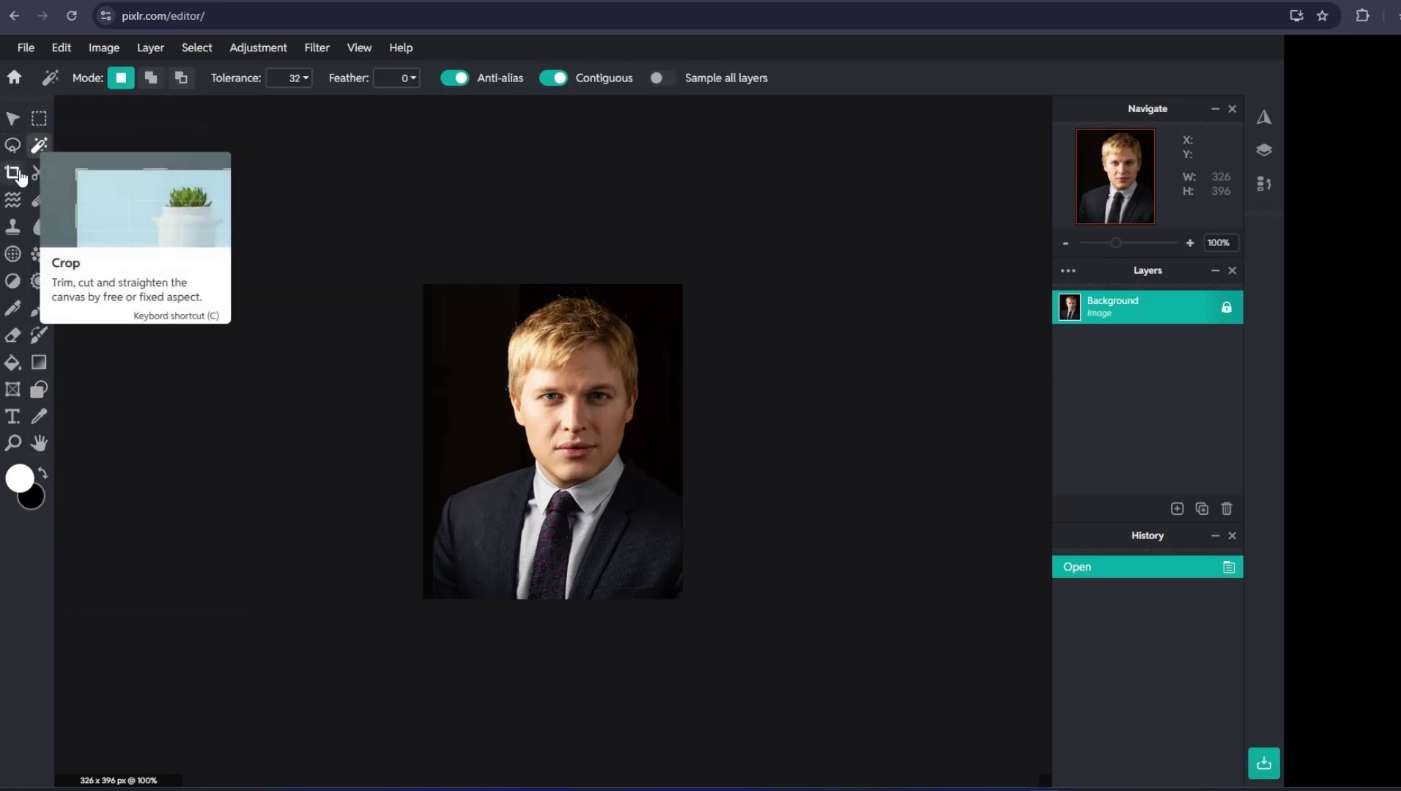
left_click(18, 174)
Step: Clone the dark background near the portrait's upper-left corner onto the area beside it, using a size 40 brush
left_click(13, 228)
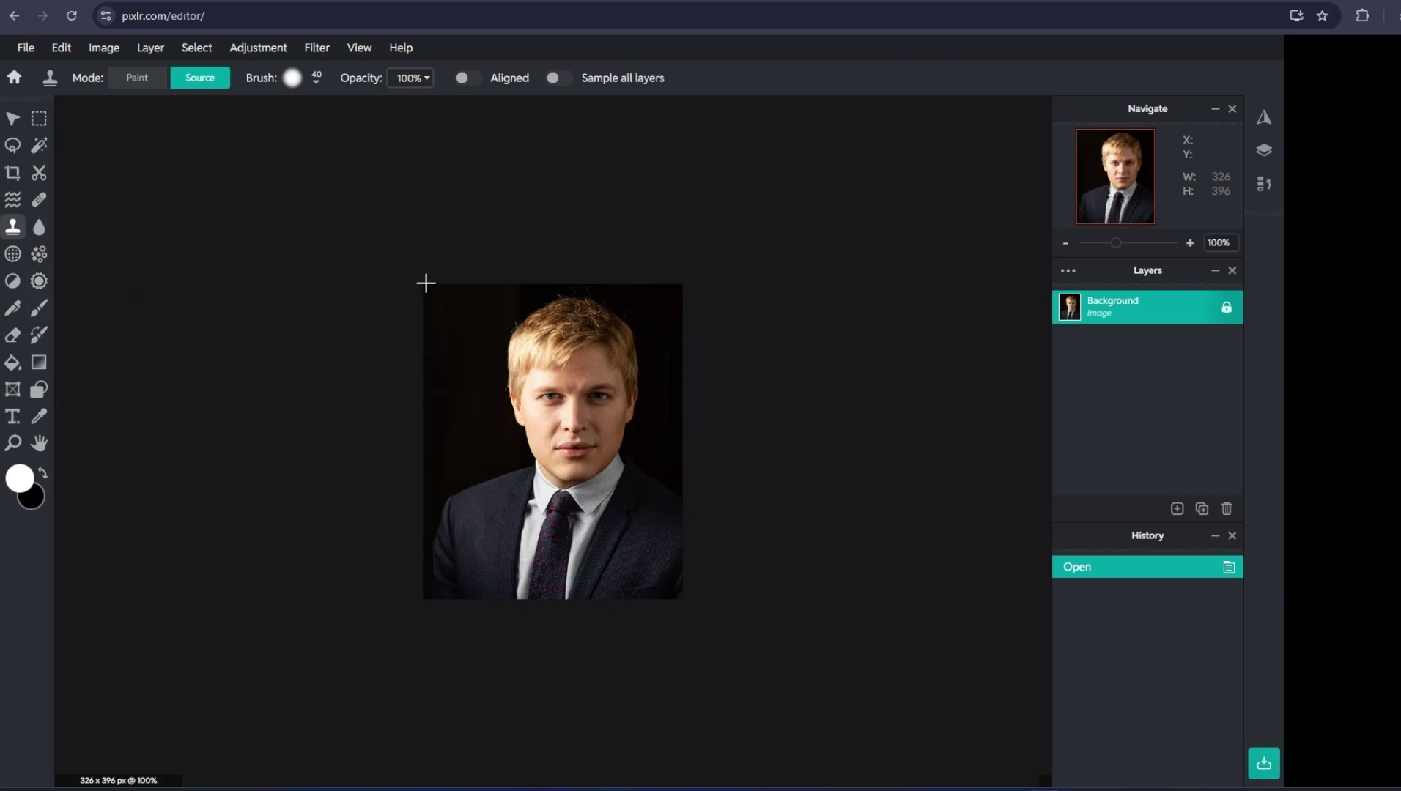
left_click(445, 315)
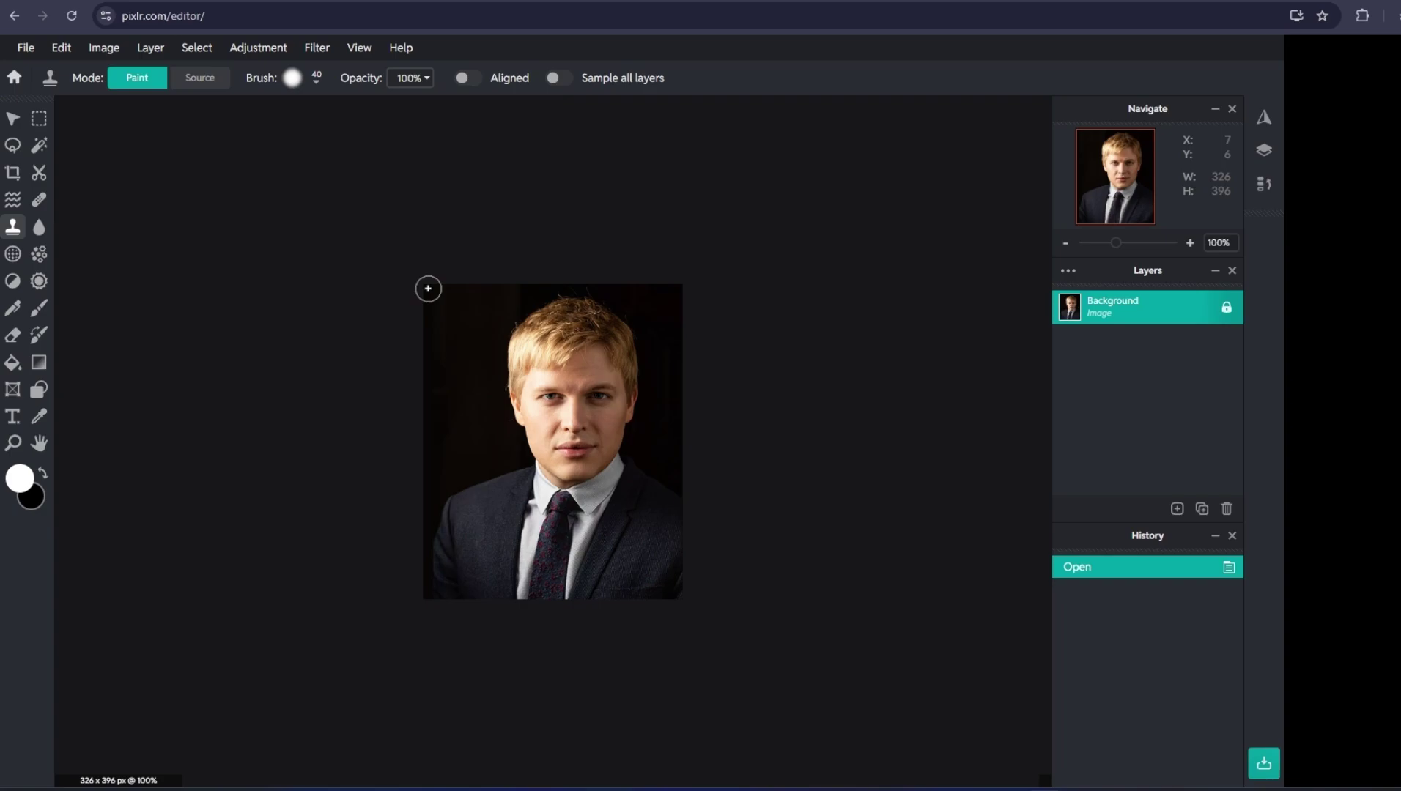
left_click(464, 317)
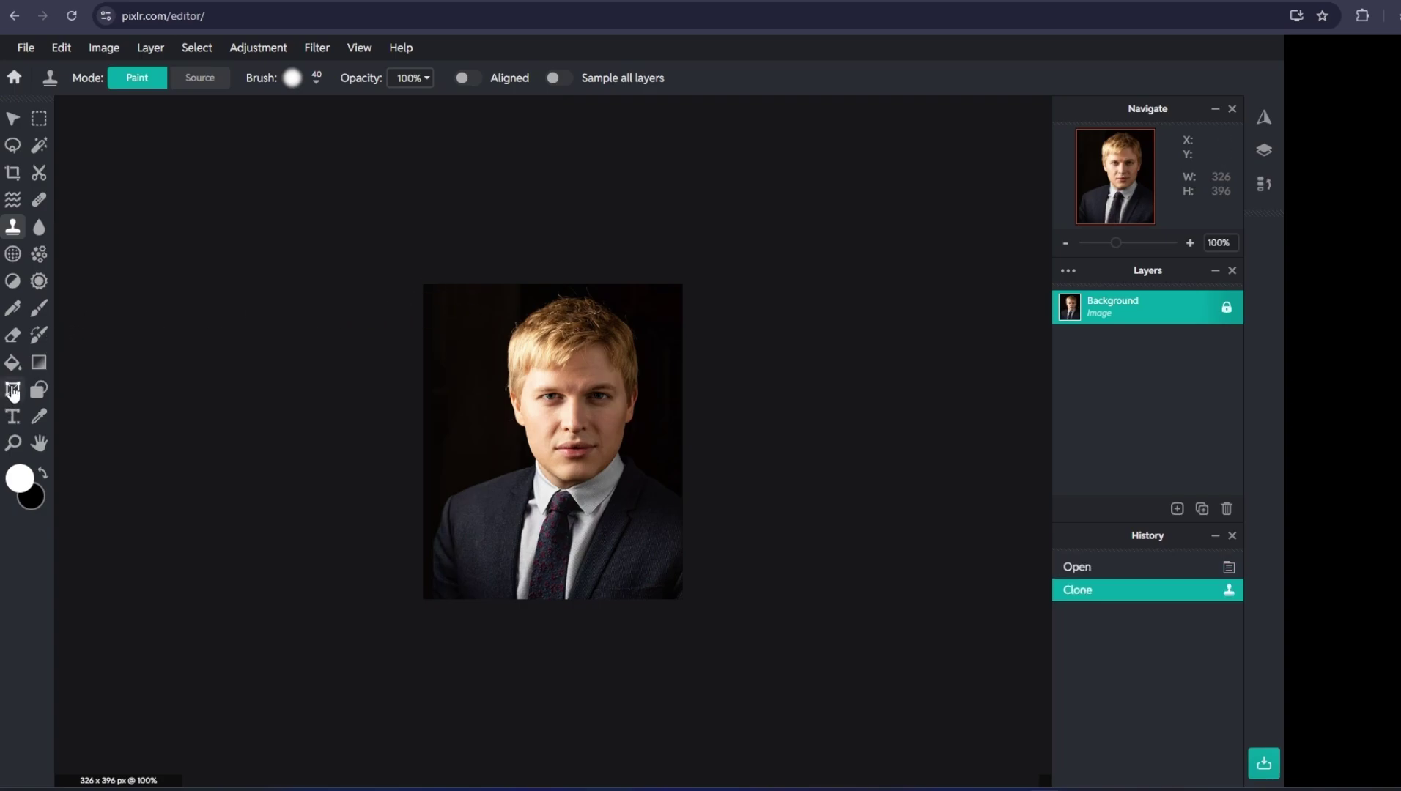
Step: Try adding the white text "hi" in Arial size 60 near the portrait's upper-left corner, delete it, and view the text presets
left_click(12, 390)
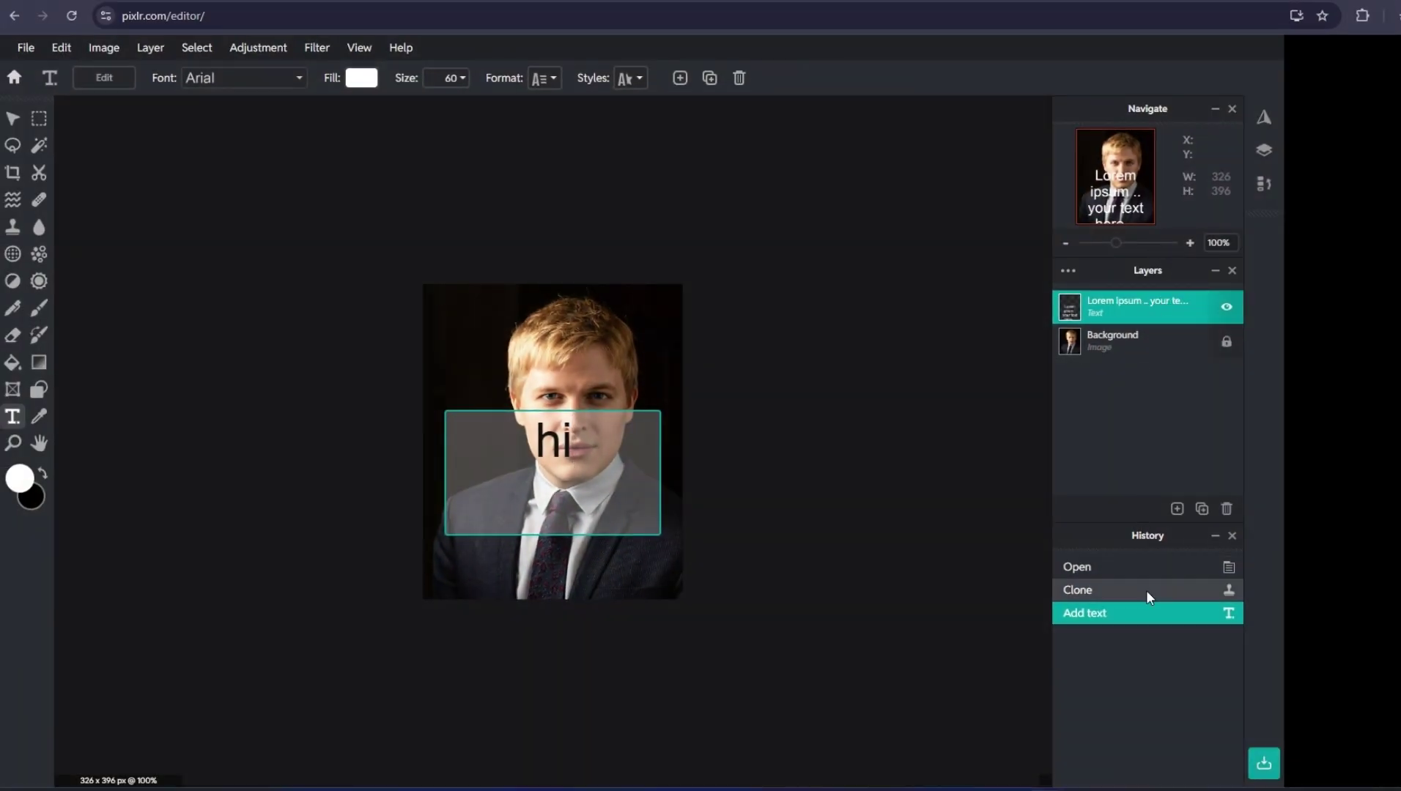
left_click(1126, 253)
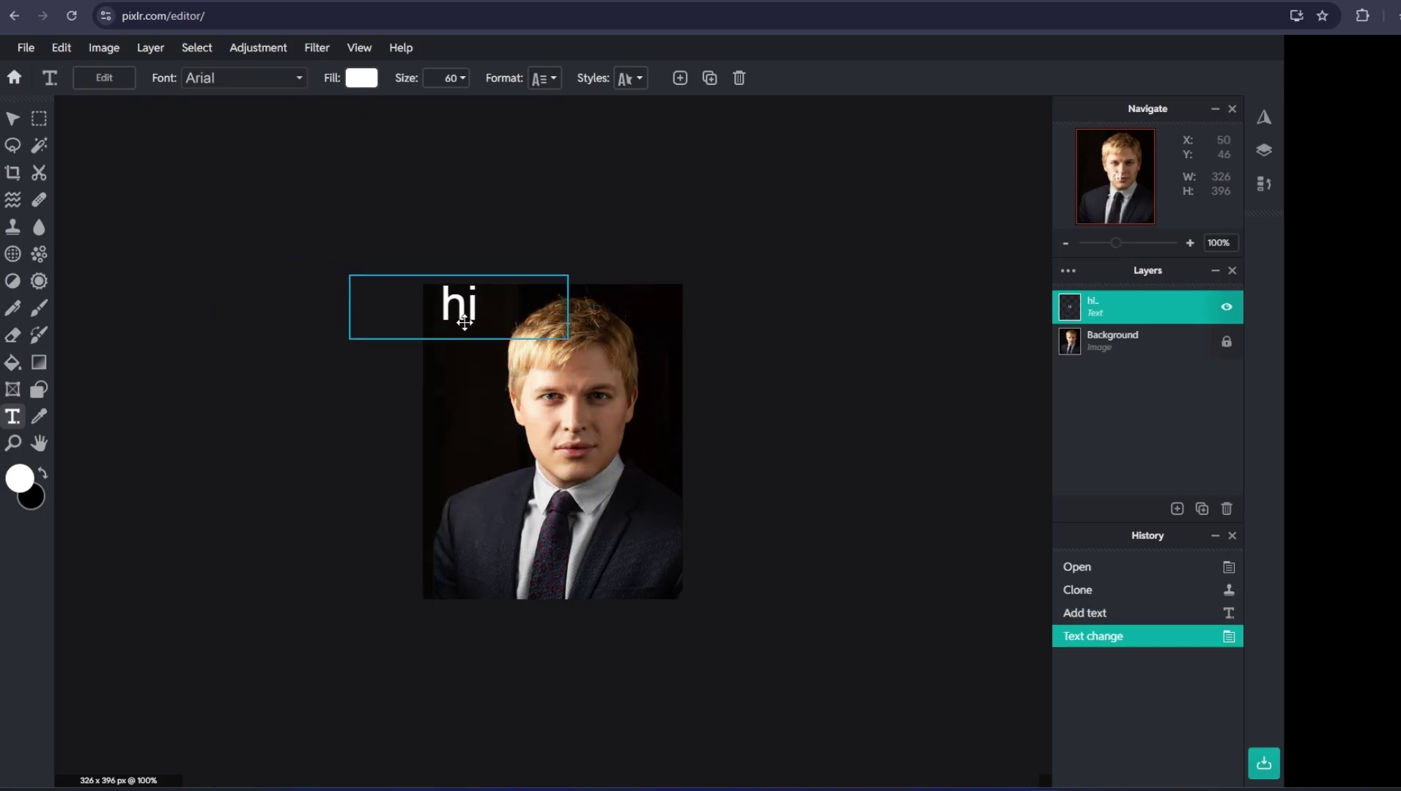
left_click(470, 336)
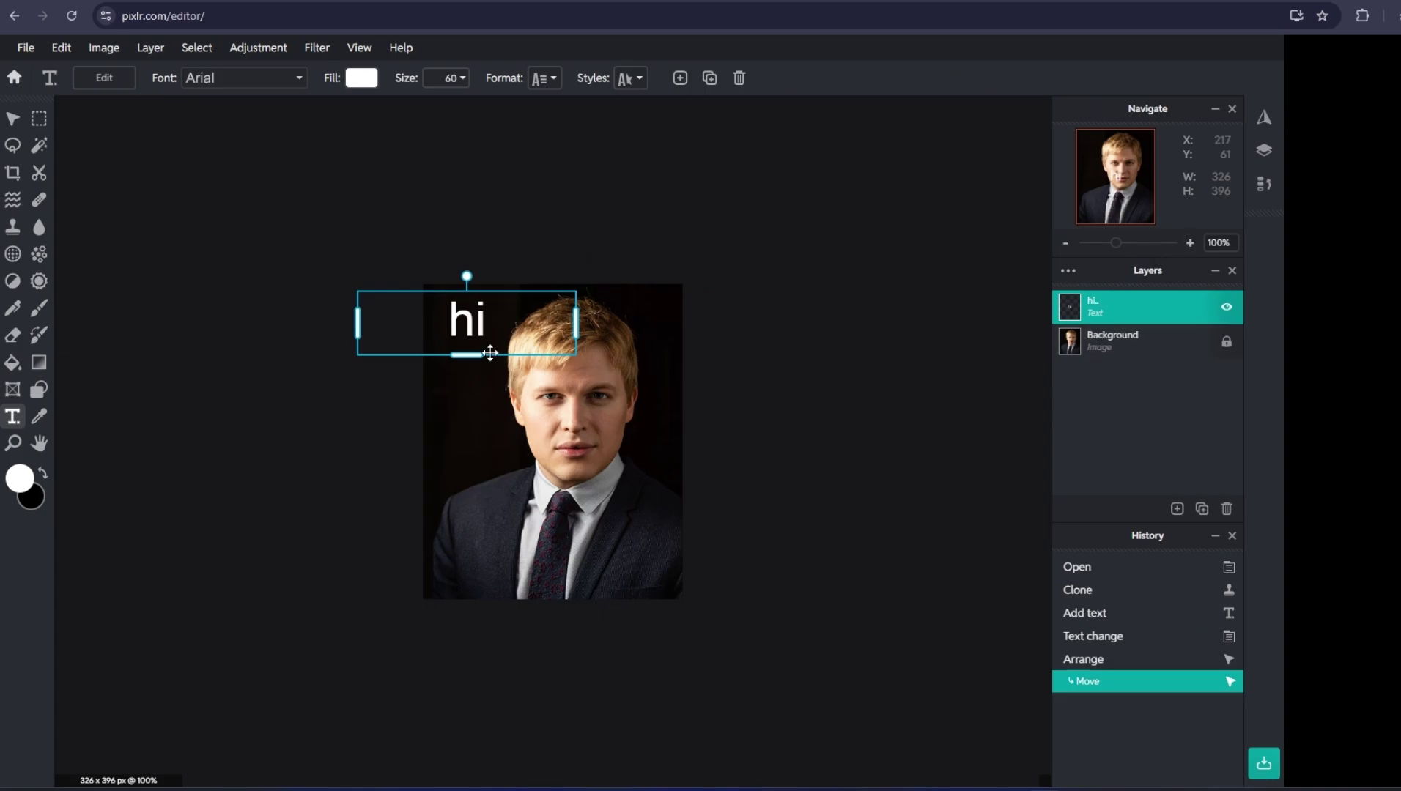
right_click(469, 320)
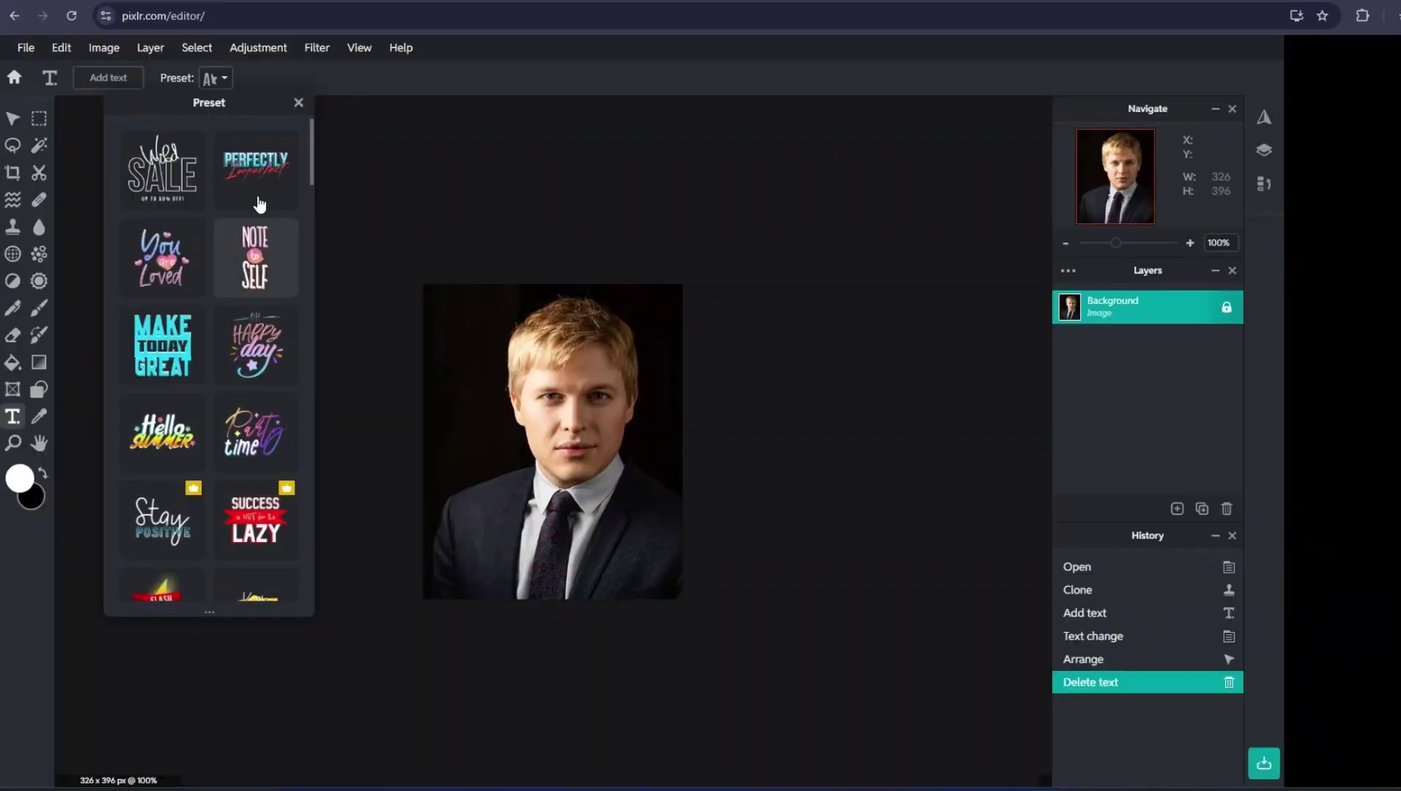
left_click(395, 184)
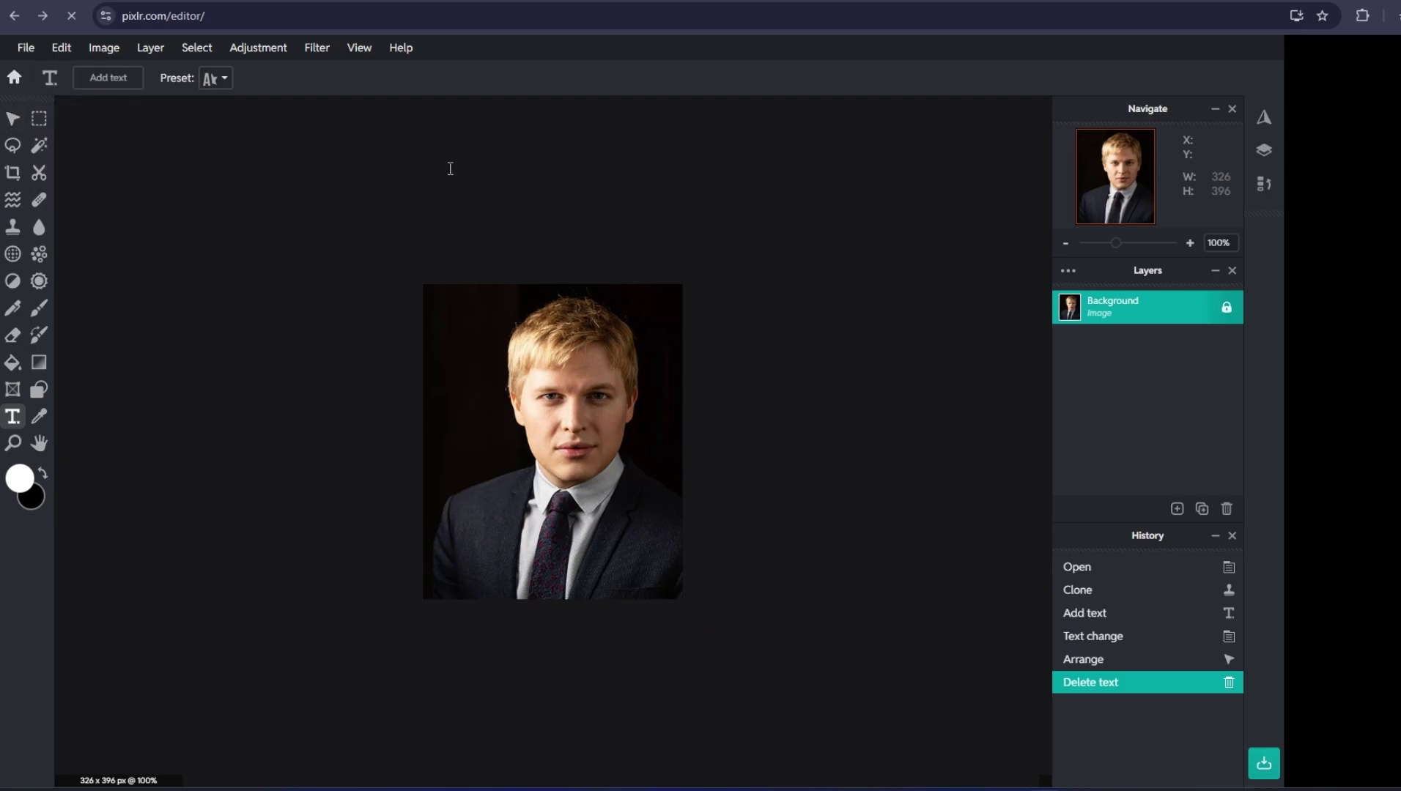
Step: Open the Remove bg tool from the Pixlr homepage and load the portrait photo to remove its background
scroll(1117, 387, "down", 5)
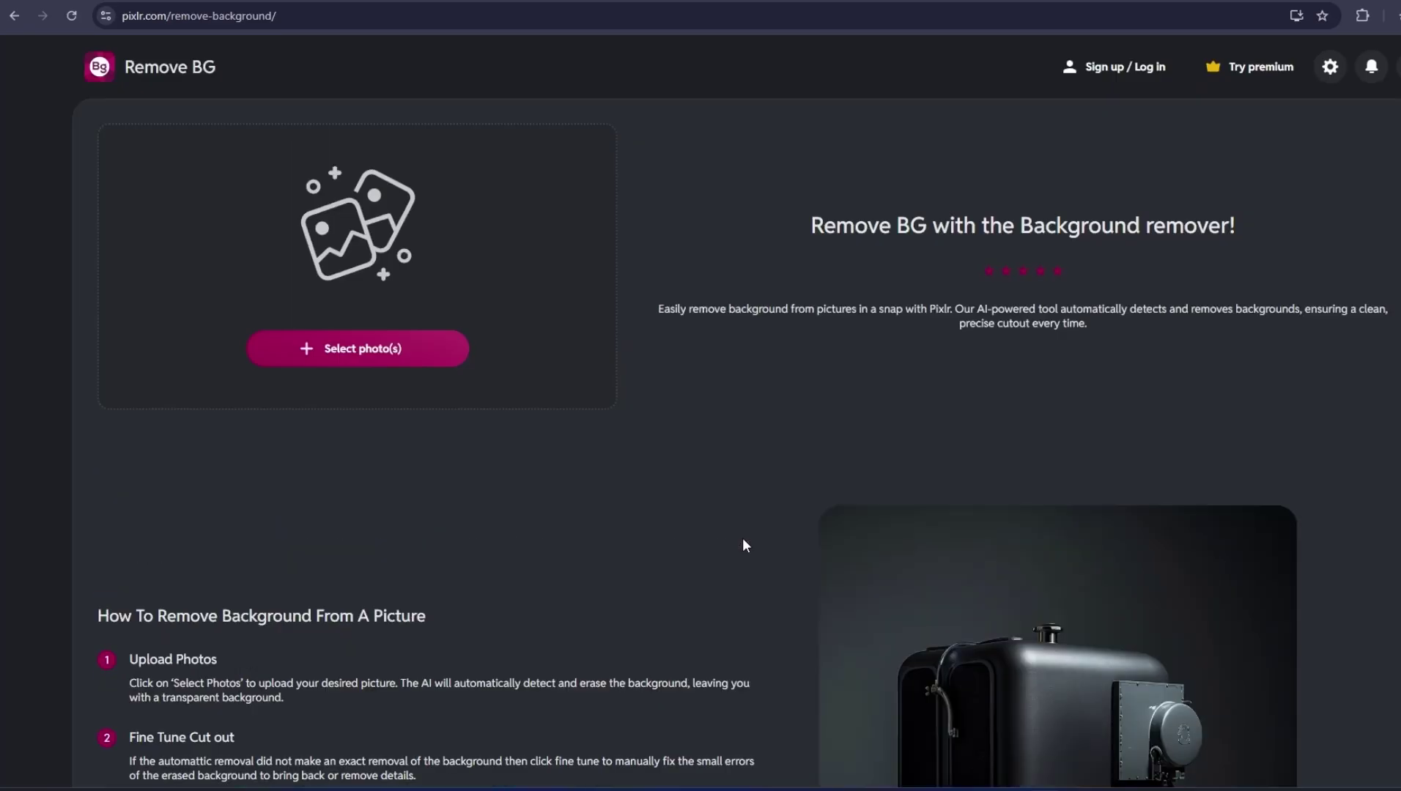
left_click(382, 339)
left_click(663, 227)
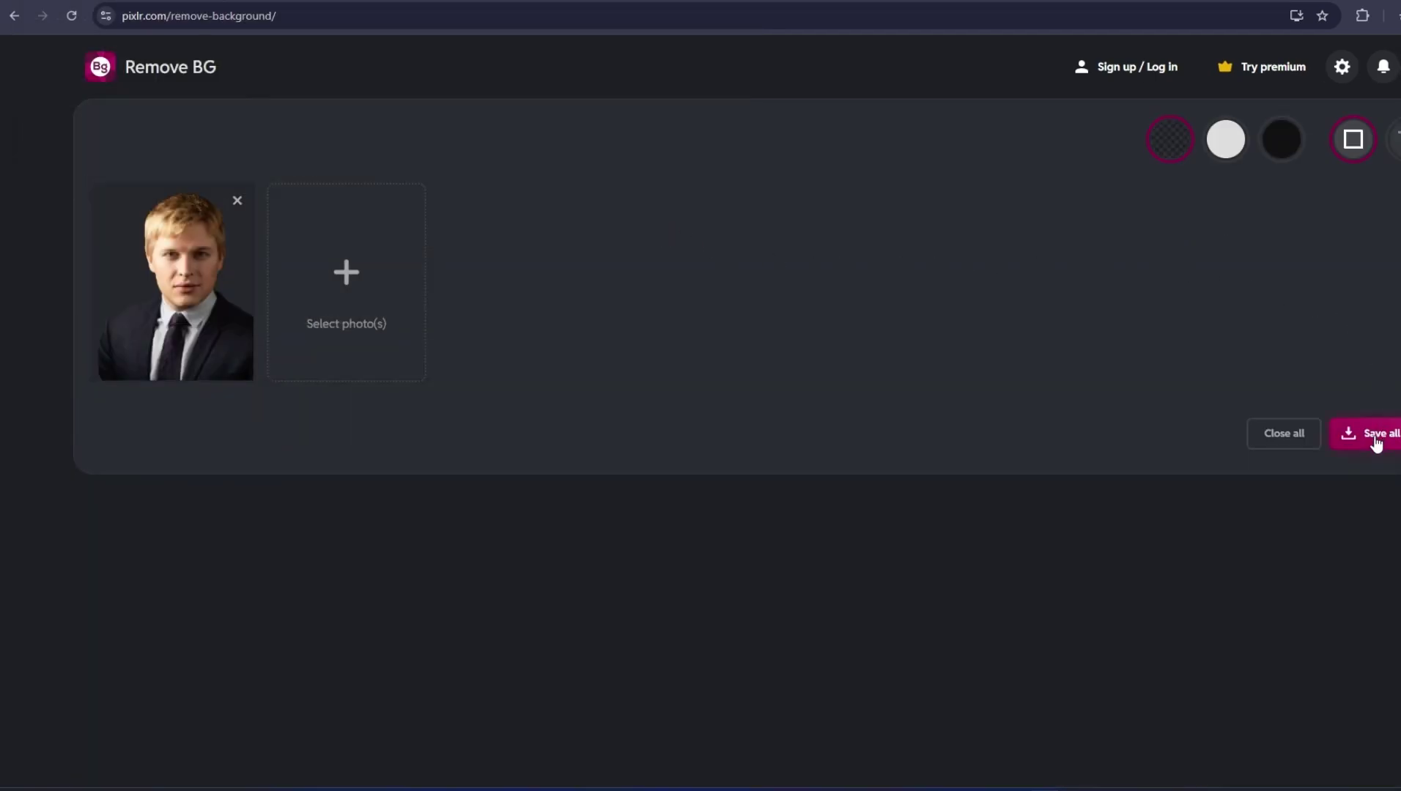
Step: Compare the portrait cutout on the white, black and transparent backgrounds
mouse_move(162, 240)
left_click(1217, 149)
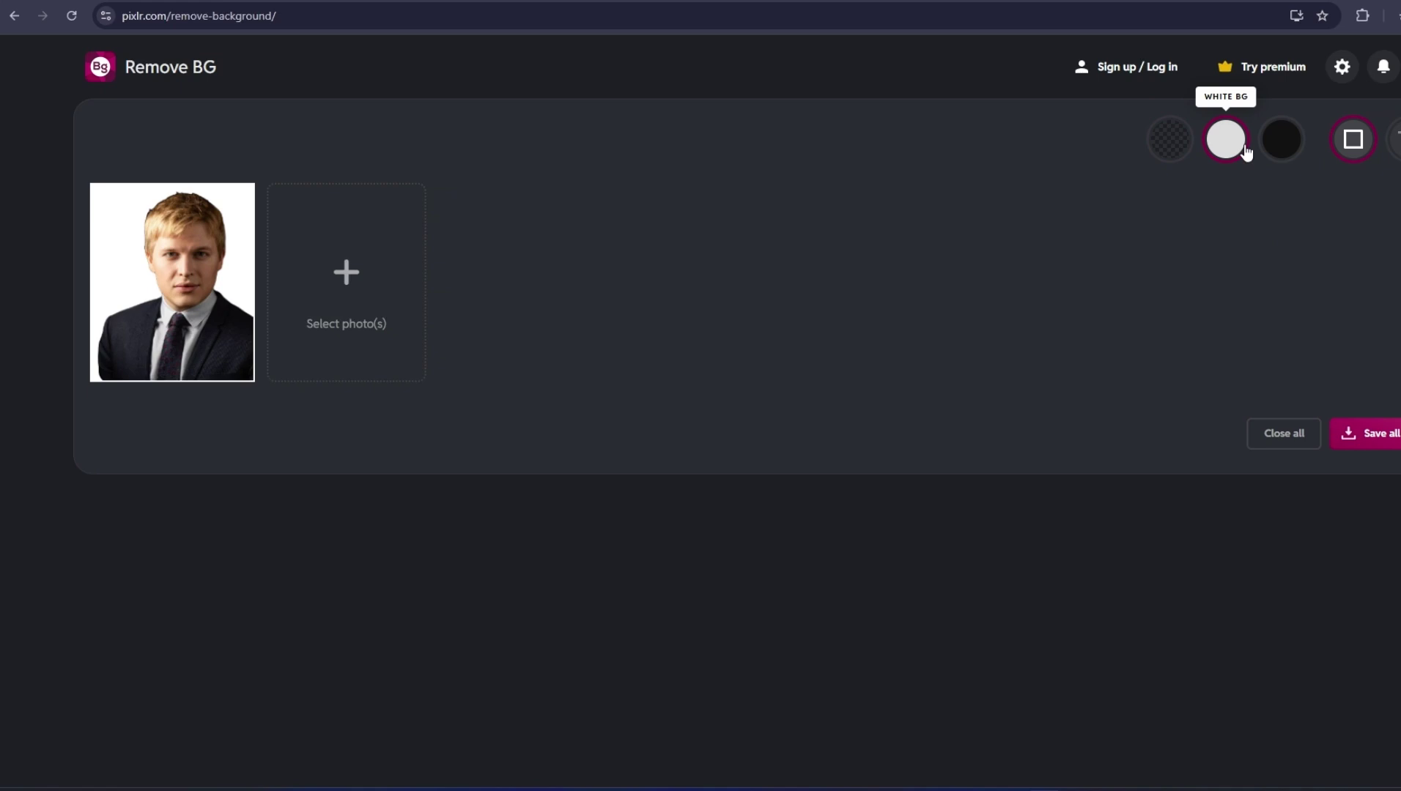
left_click(1276, 150)
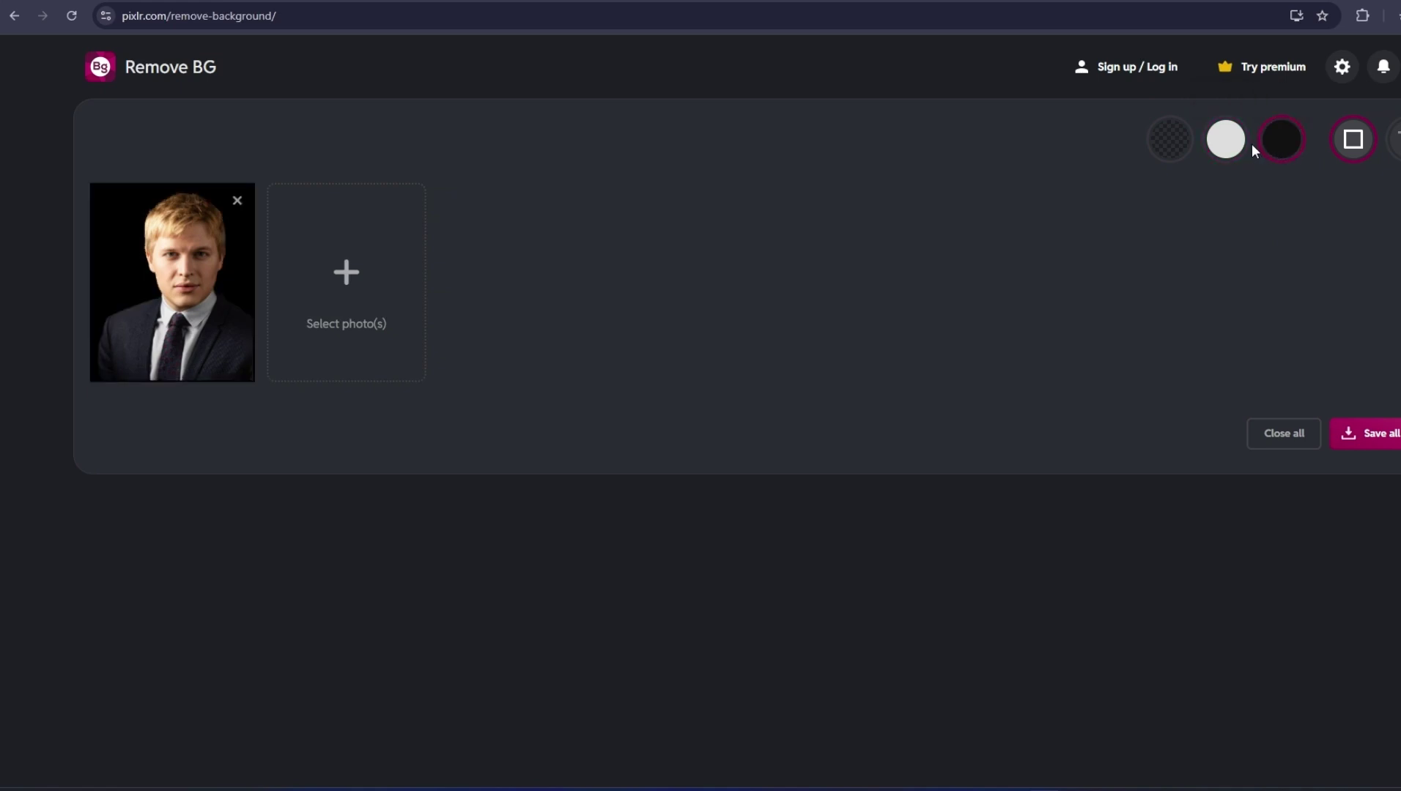
left_click(1179, 150)
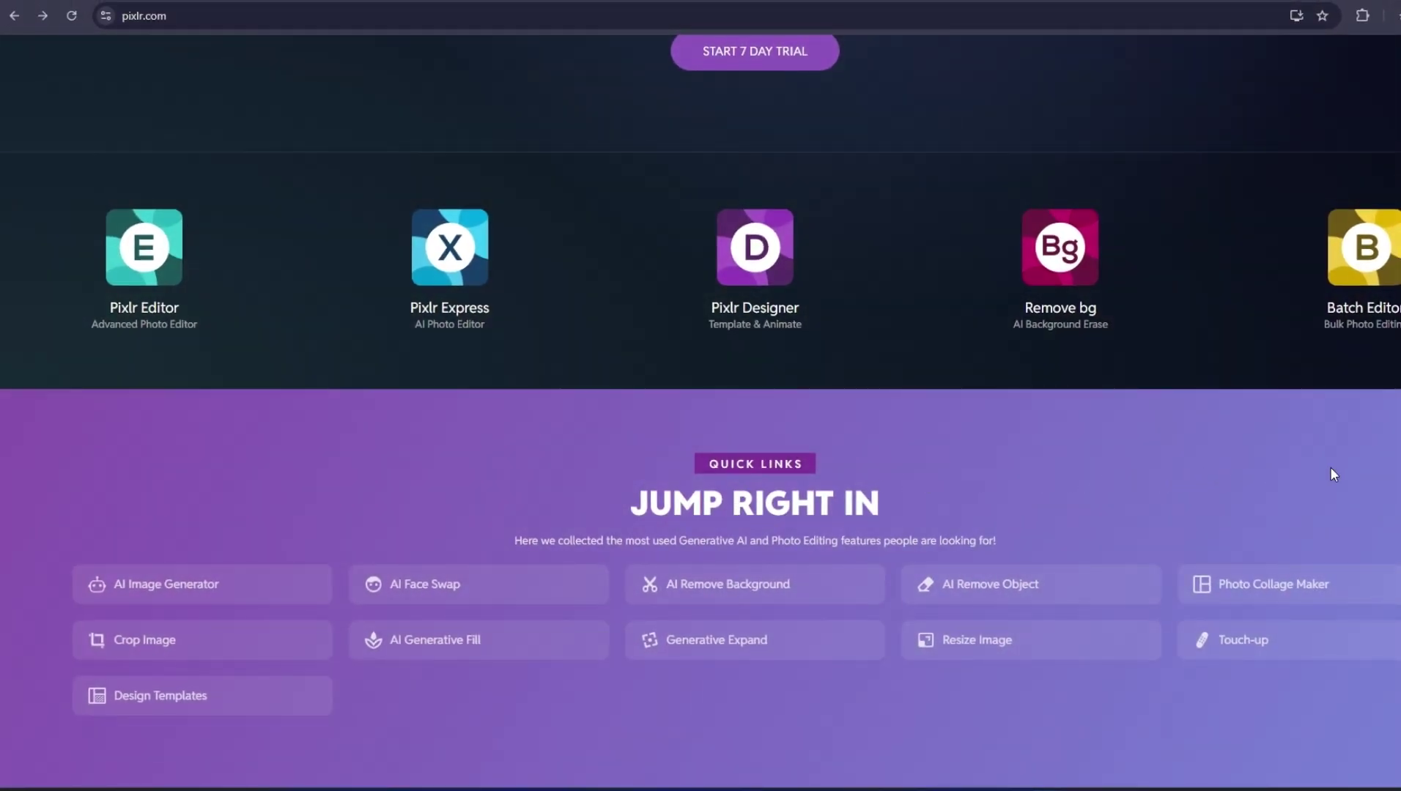
Step: Open AI Remove Object from the Pixlr homepage's quick links and load the portrait photo into it
scroll(1330, 469, "down", 2)
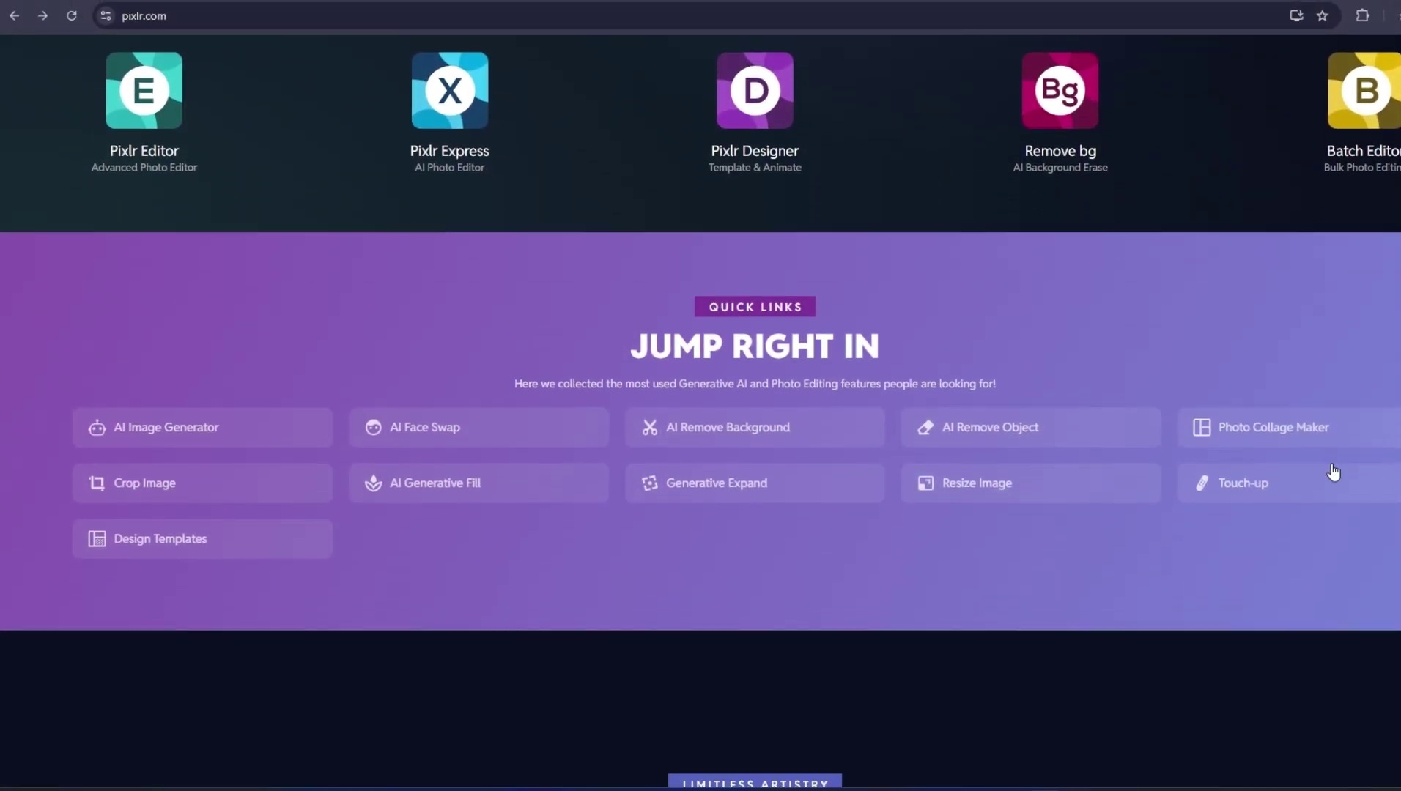
left_click(1021, 443)
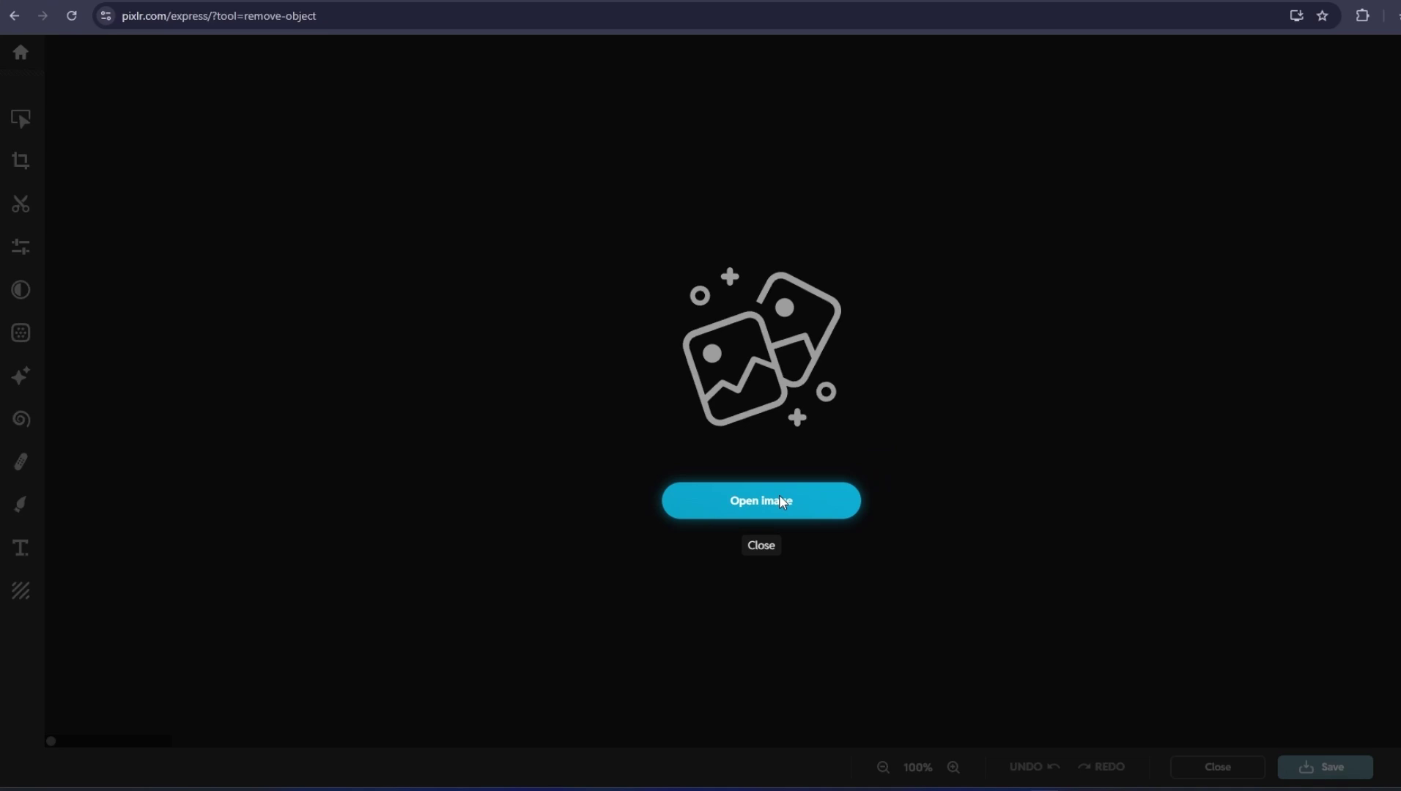
left_click(779, 501)
double_click(662, 247)
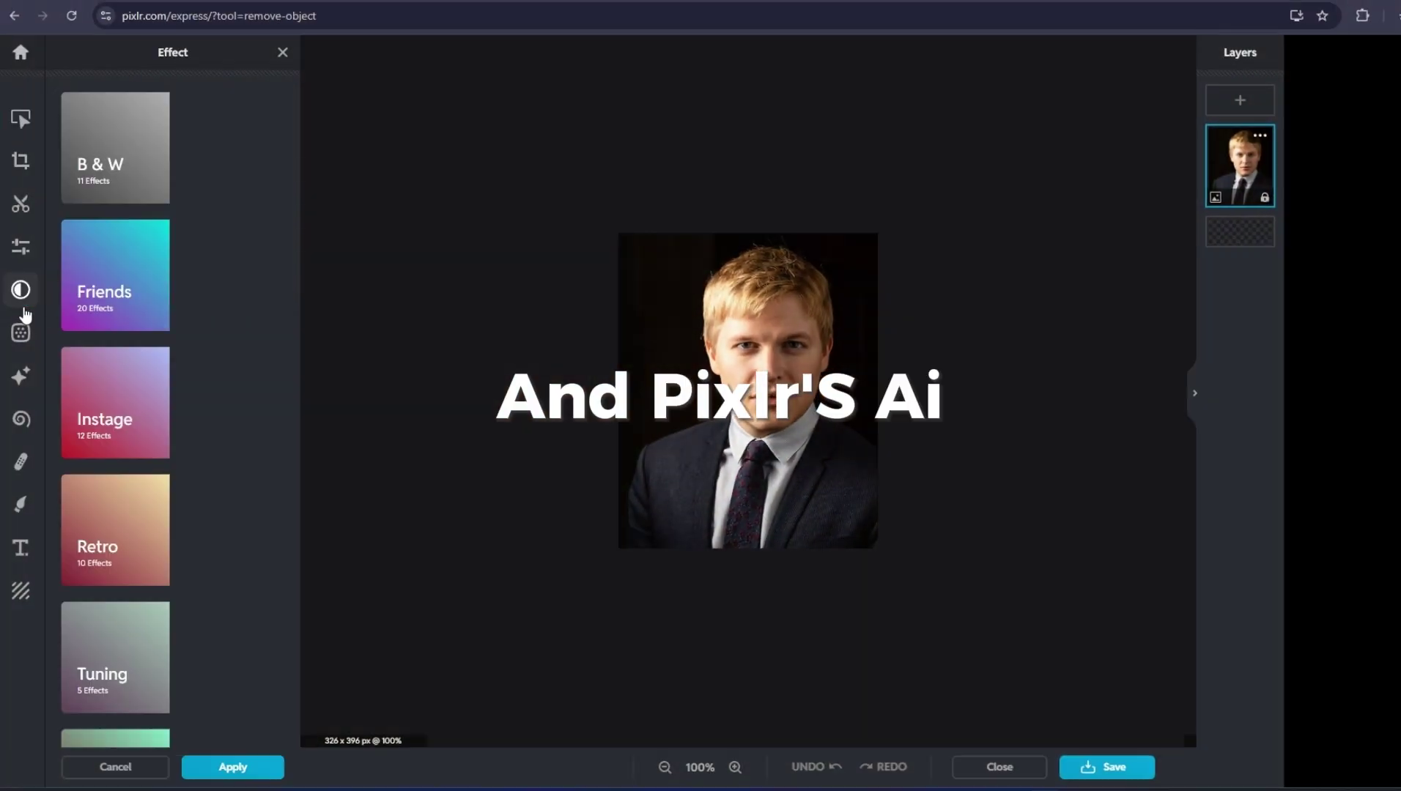
Step: Look through the portrait's filters, retouching tools and image layer settings in Pixlr Express
left_click(22, 332)
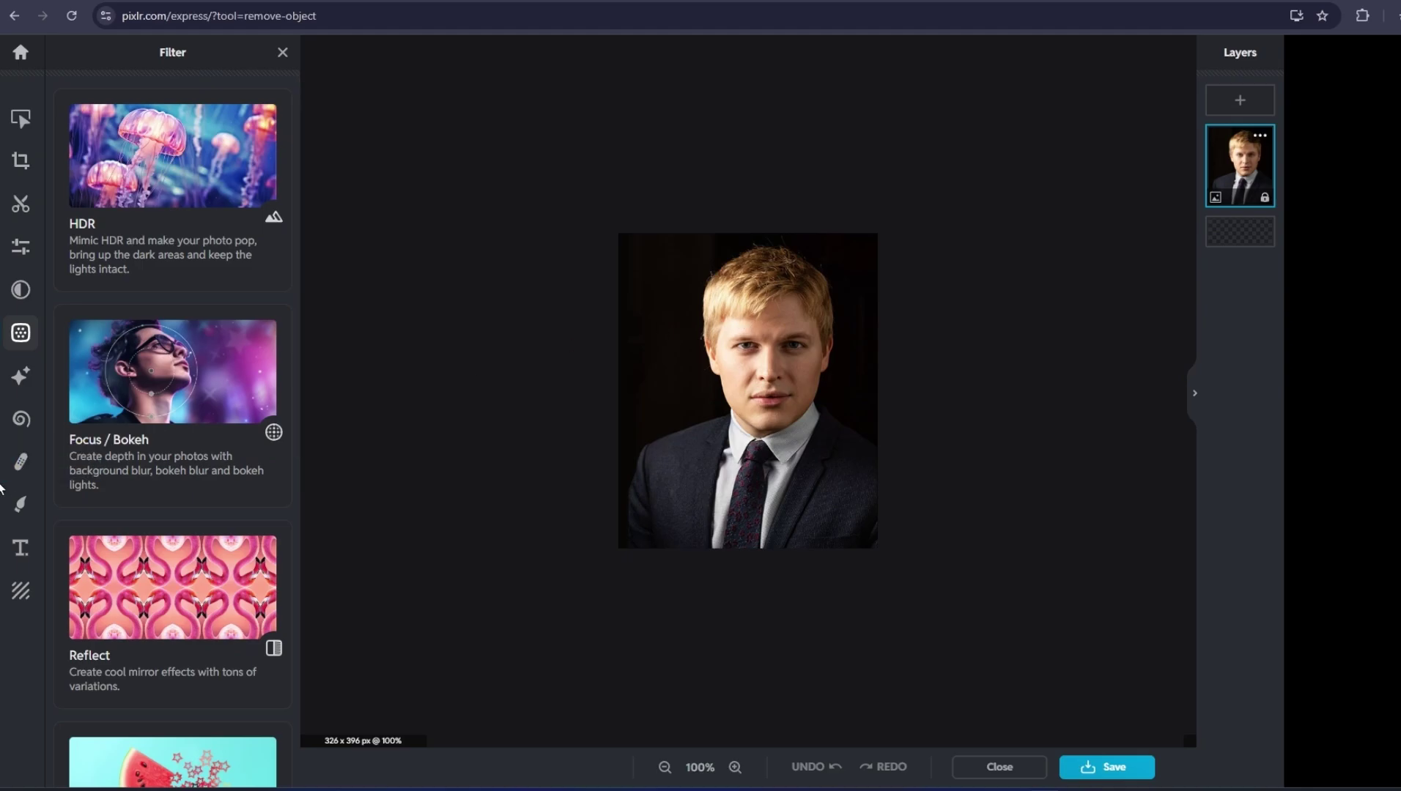
left_click(22, 461)
left_click(23, 119)
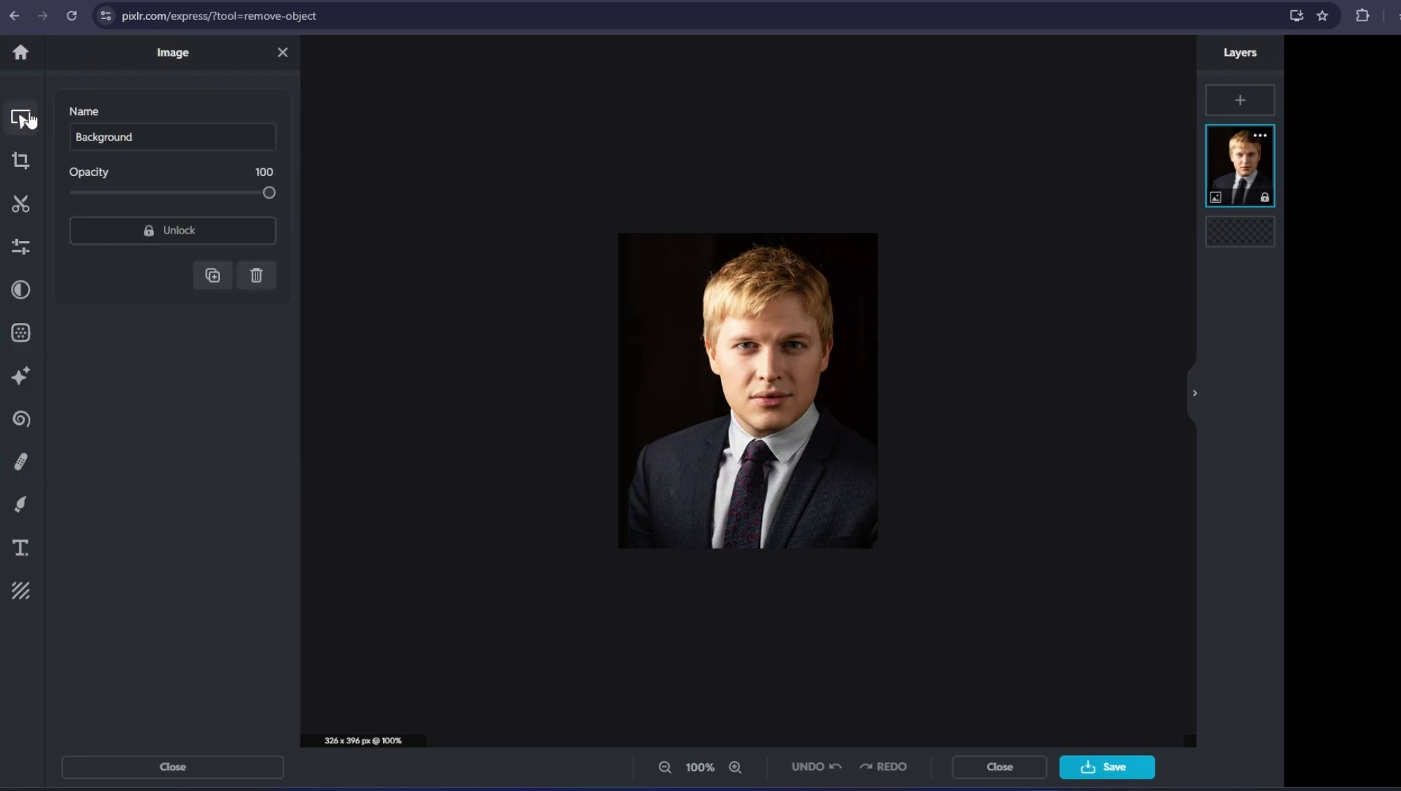
Step: Go to the AI Face Swap tool and upload the portrait as the face and the Doraemon picture as the target
left_click(21, 55)
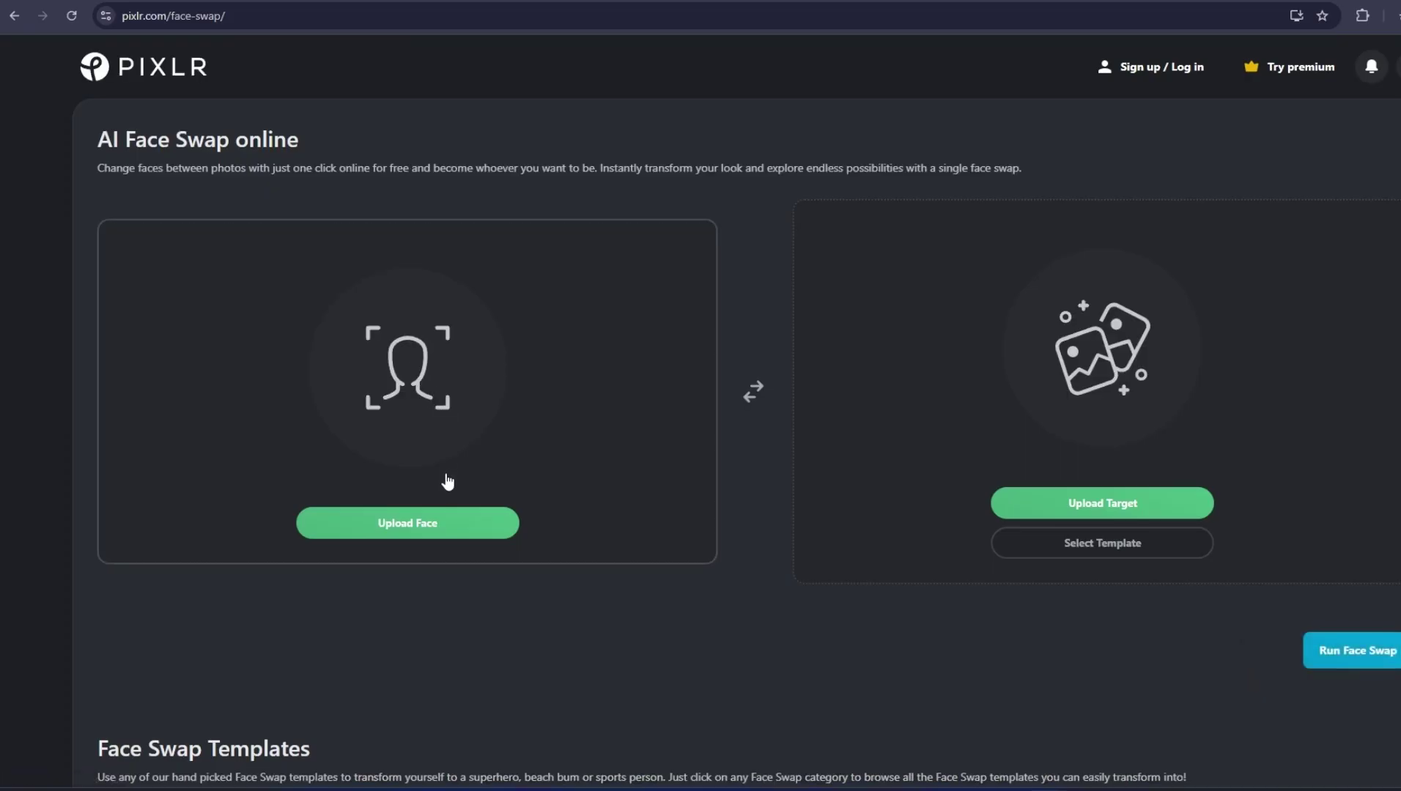
left_click(440, 524)
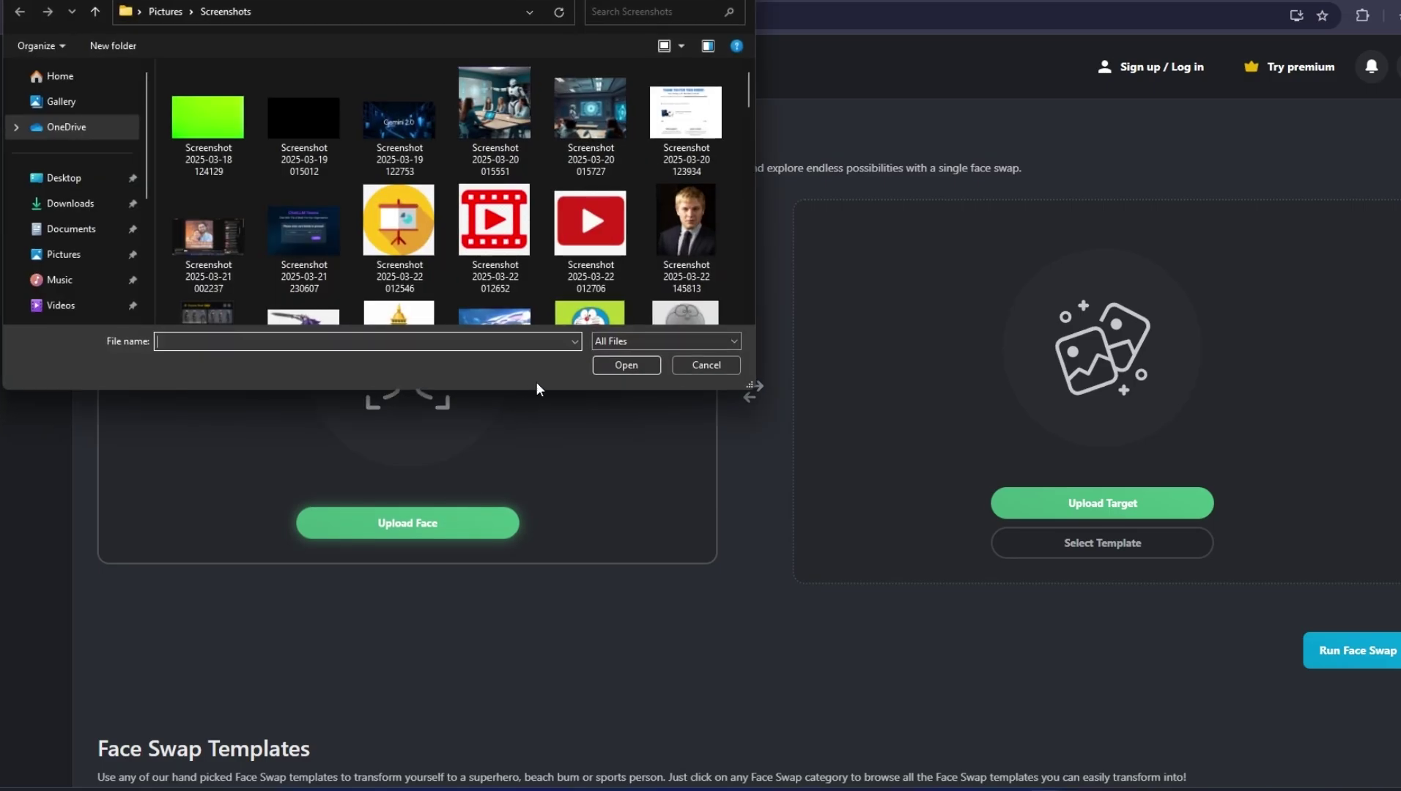
double_click(687, 242)
left_click(1032, 496)
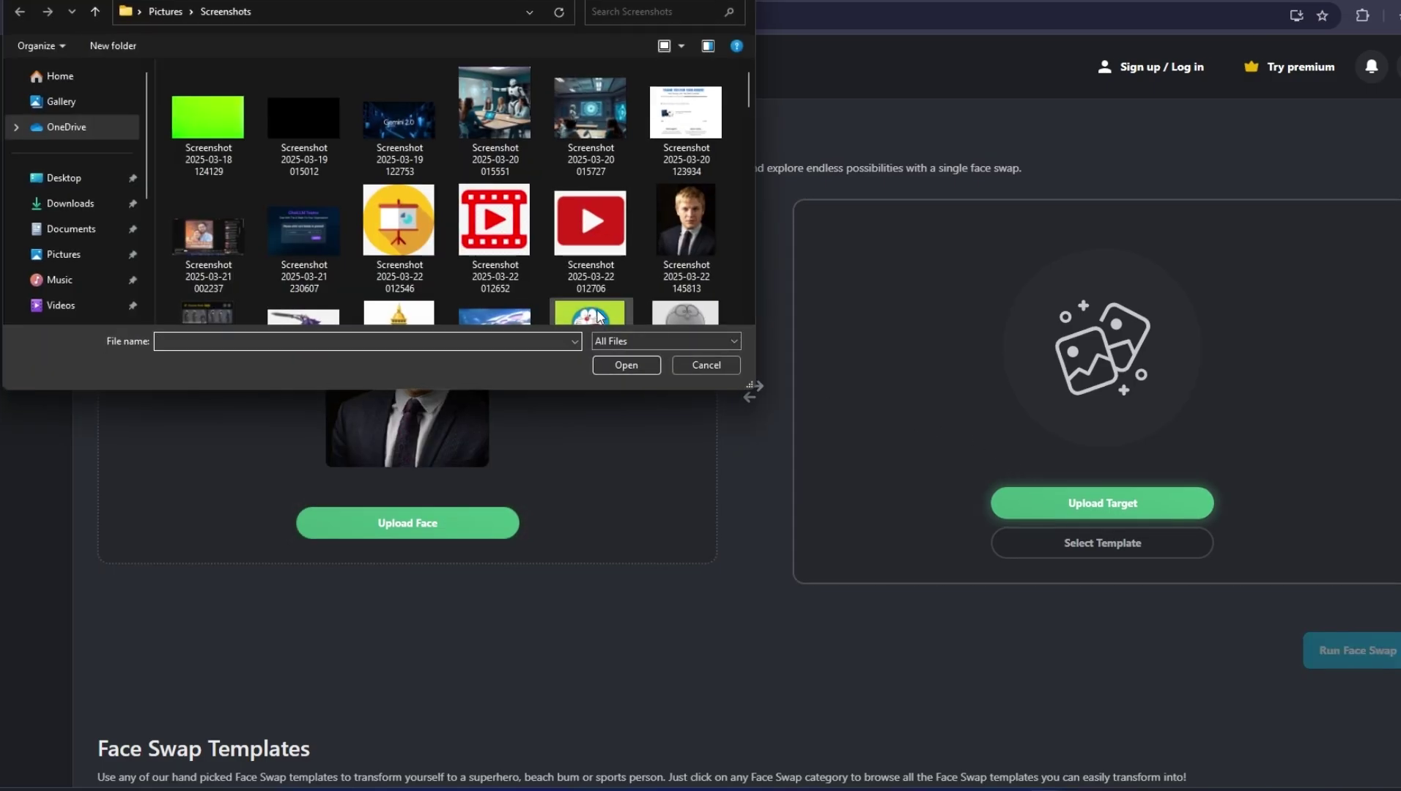
double_click(597, 317)
Step: Run the face swap and sign in to Pixlr with the existing Google account
left_click(1354, 651)
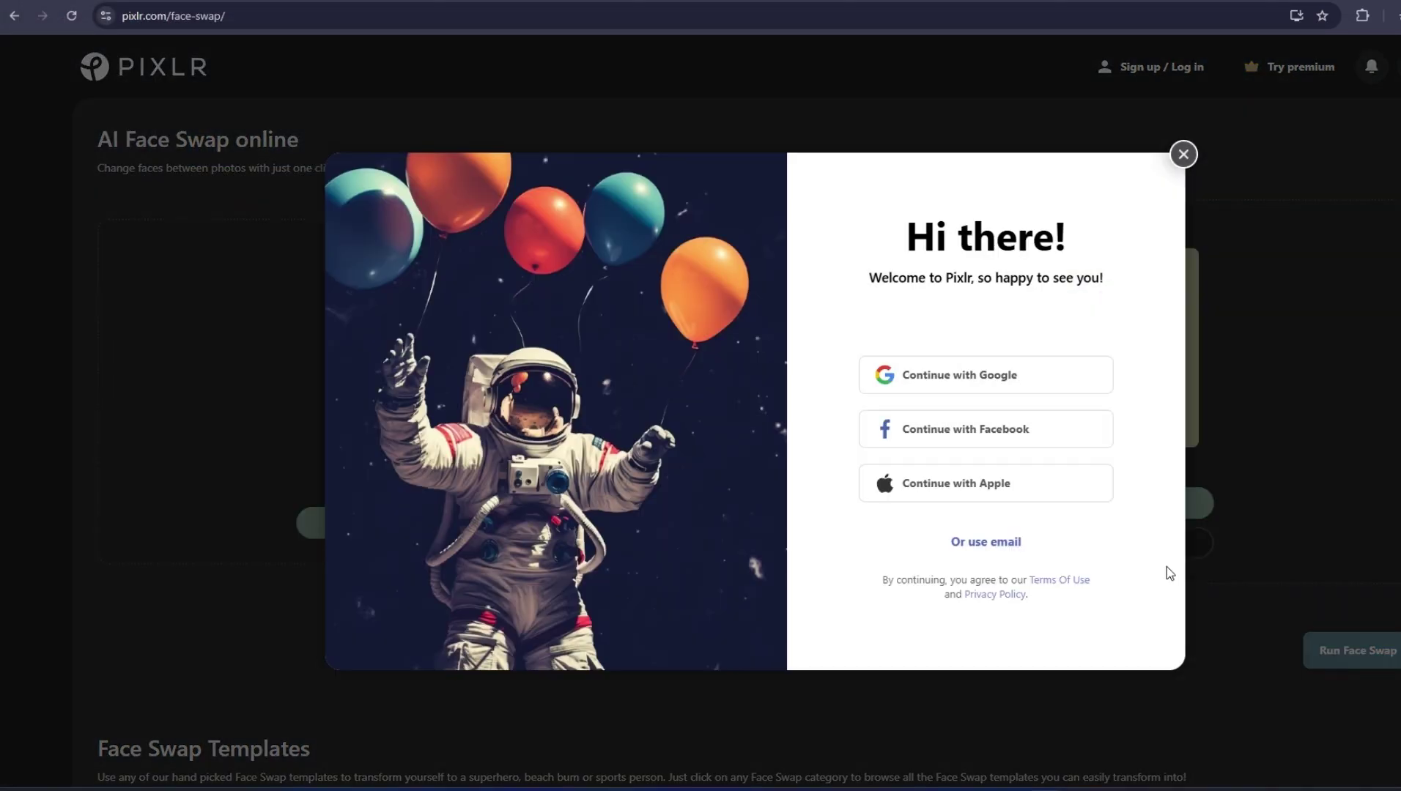
left_click(938, 374)
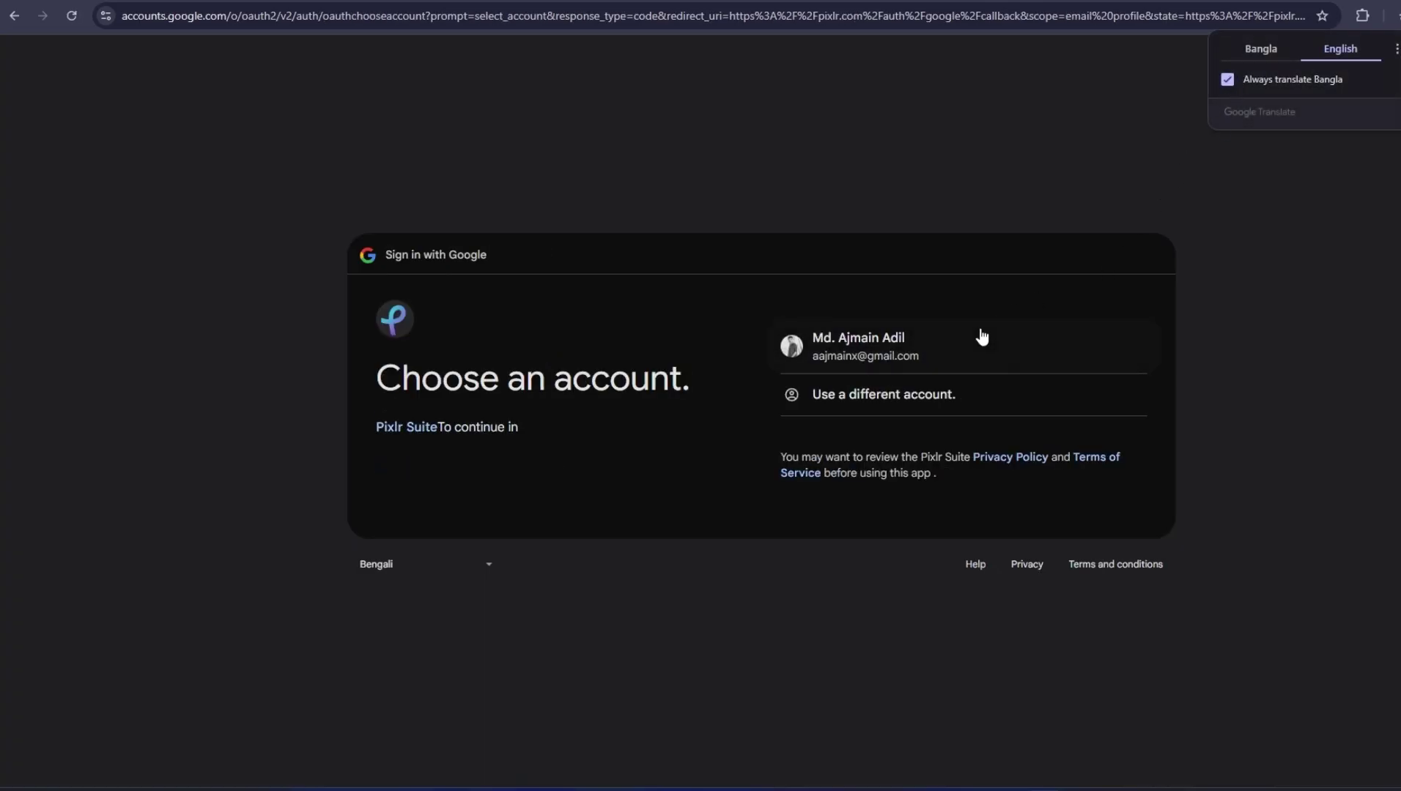
left_click(983, 366)
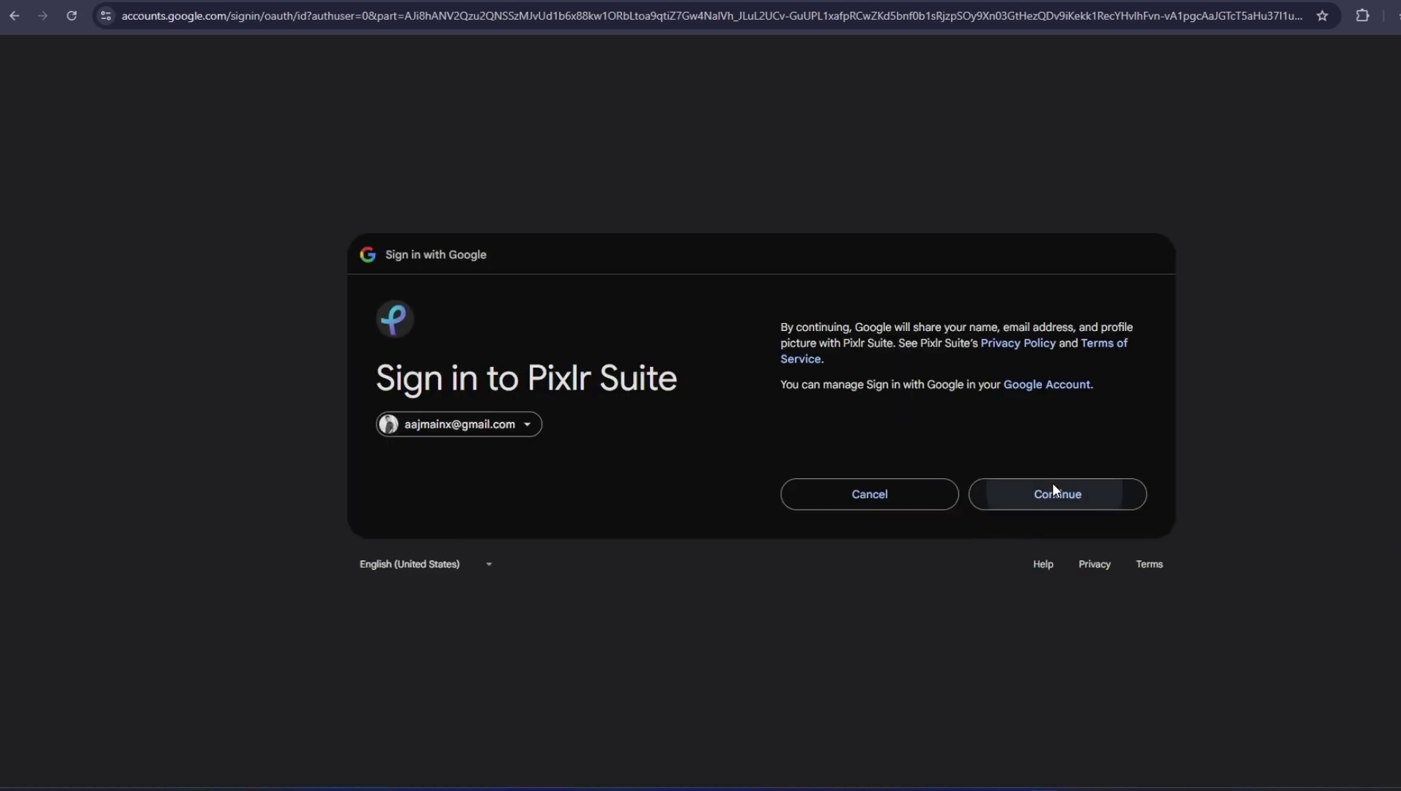
left_click(1048, 491)
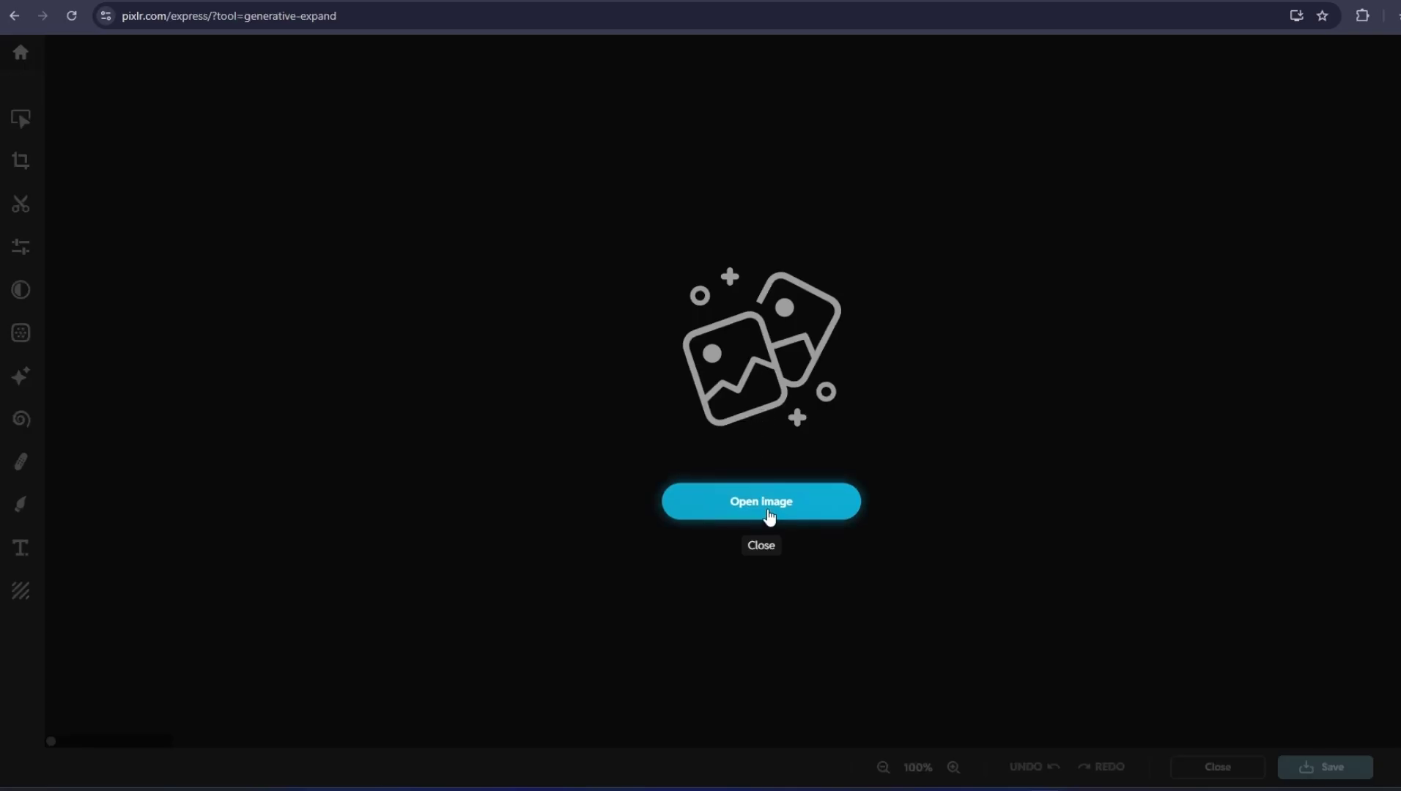
Step: Open the portrait photo in the Generative Expand tool
left_click(770, 517)
double_click(669, 239)
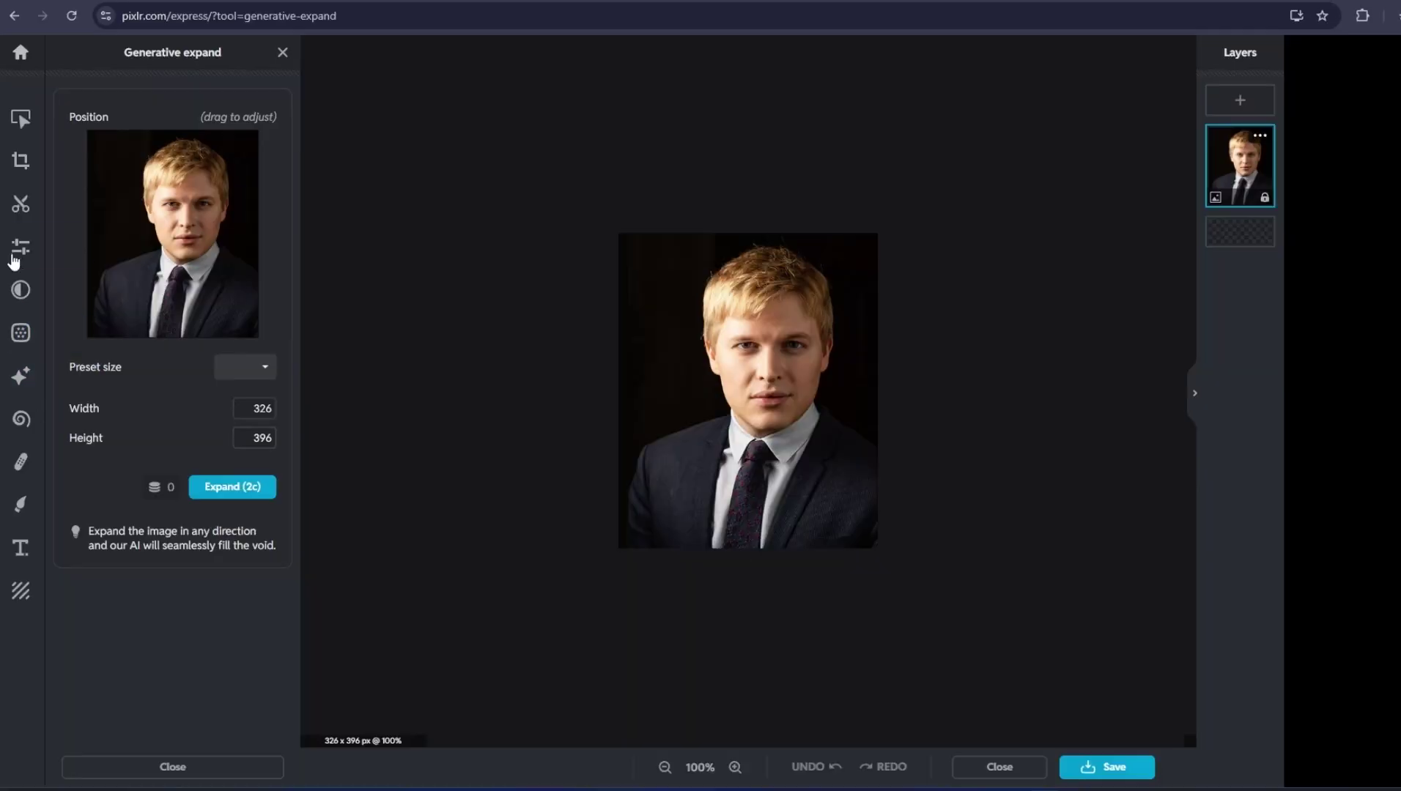
Step: Look at the portrait's save options, including the WebP format, and leave without saving
left_click(1108, 769)
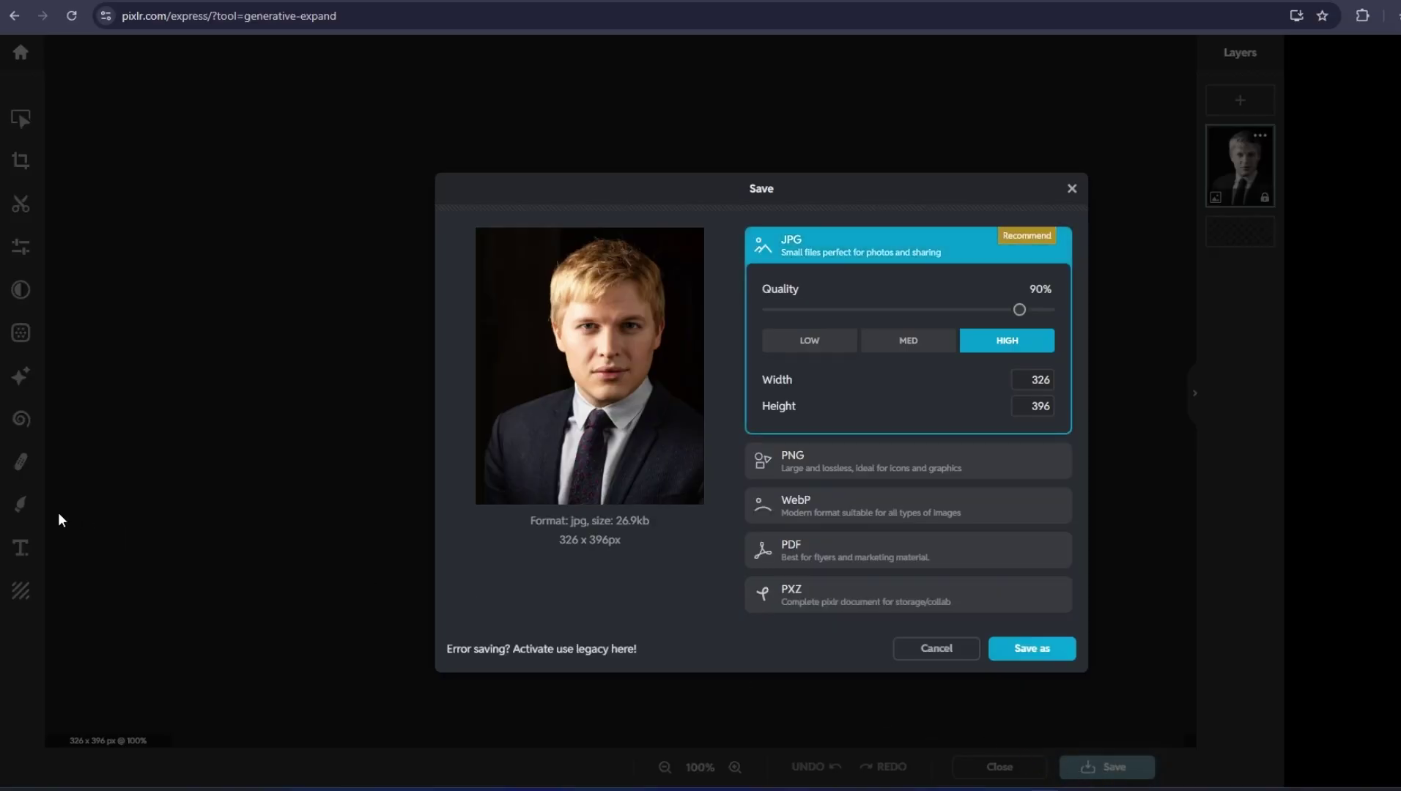
left_click(888, 507)
left_click(941, 646)
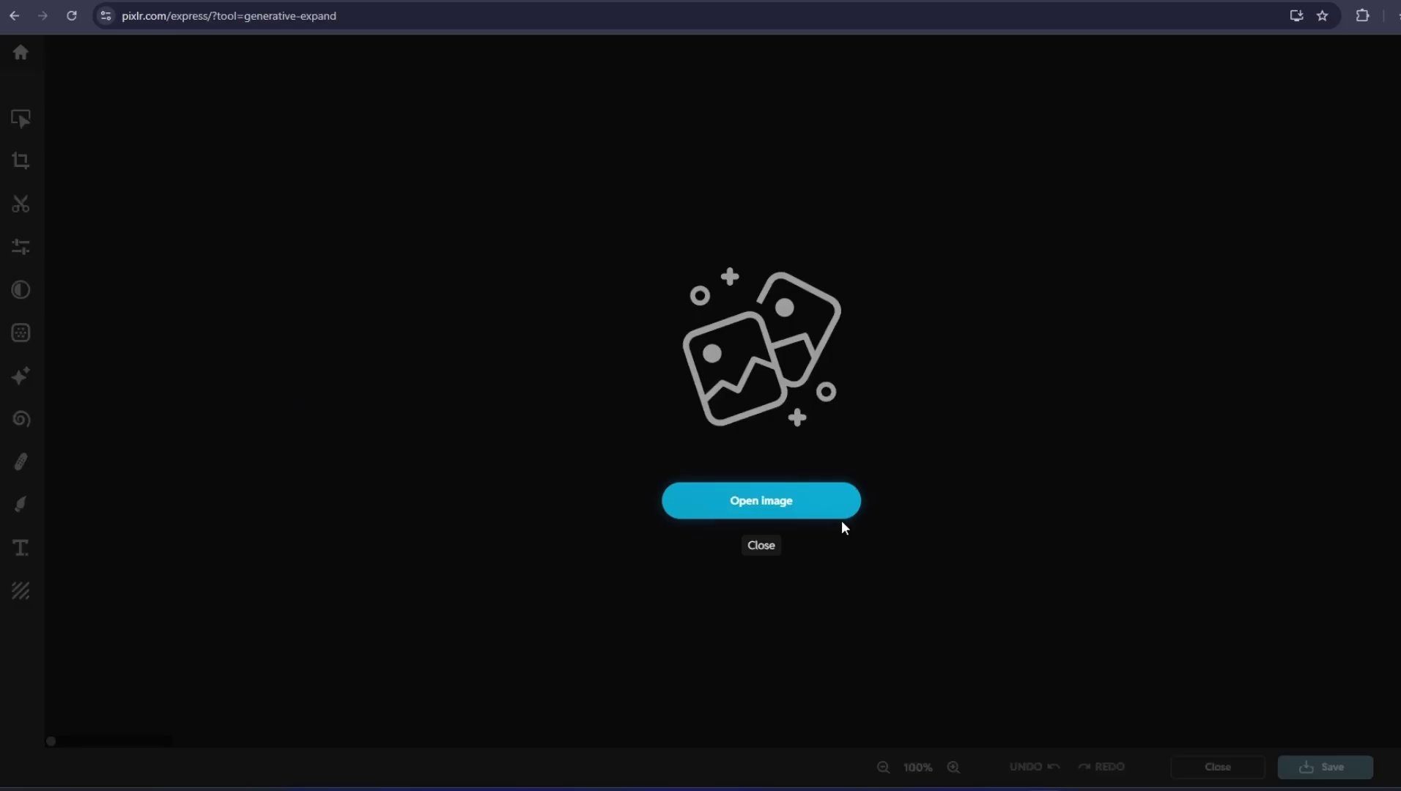
Step: Open the Doraemon picture in Generative Expand, and add a Resize task for it in the Batch Editor
left_click(785, 498)
double_click(586, 323)
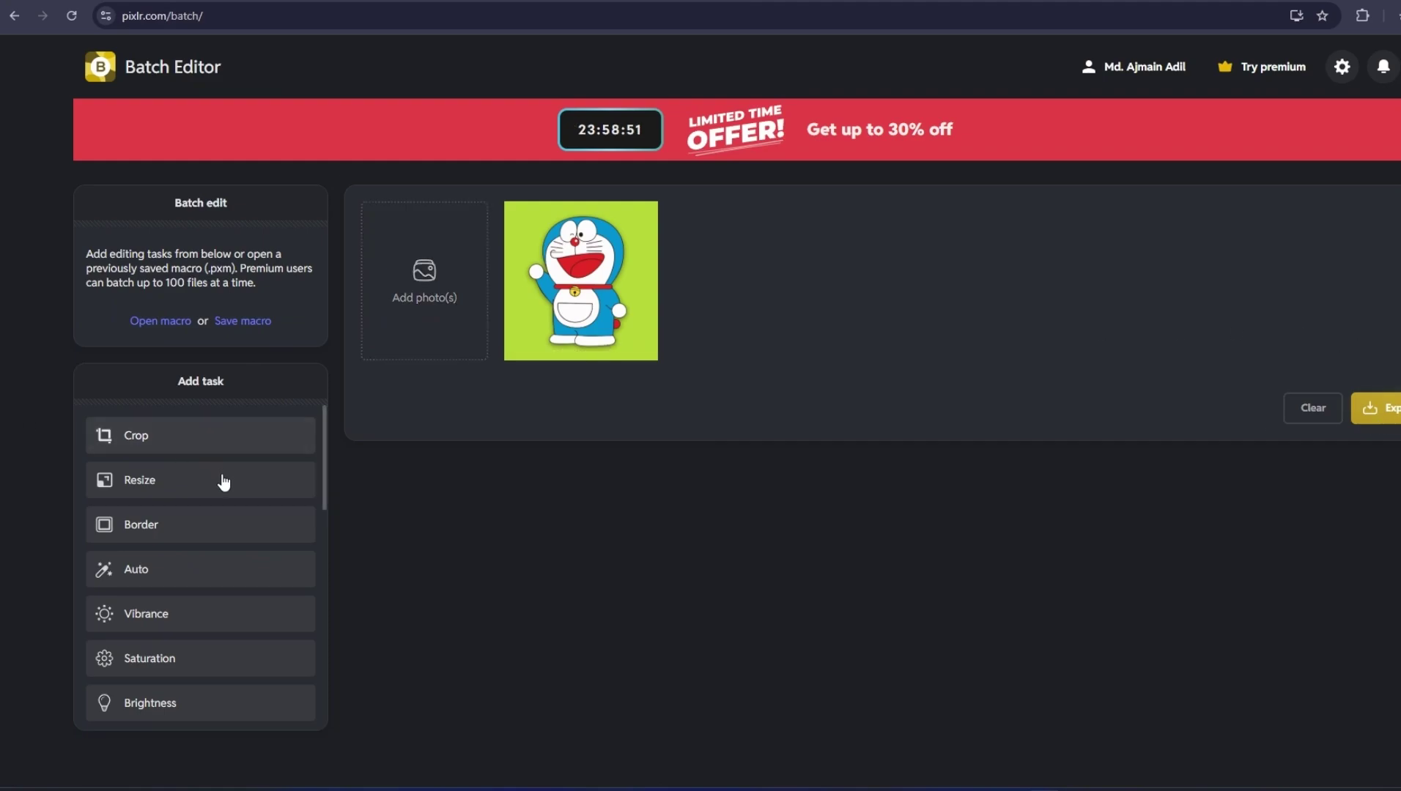
left_click(224, 481)
left_click(235, 626)
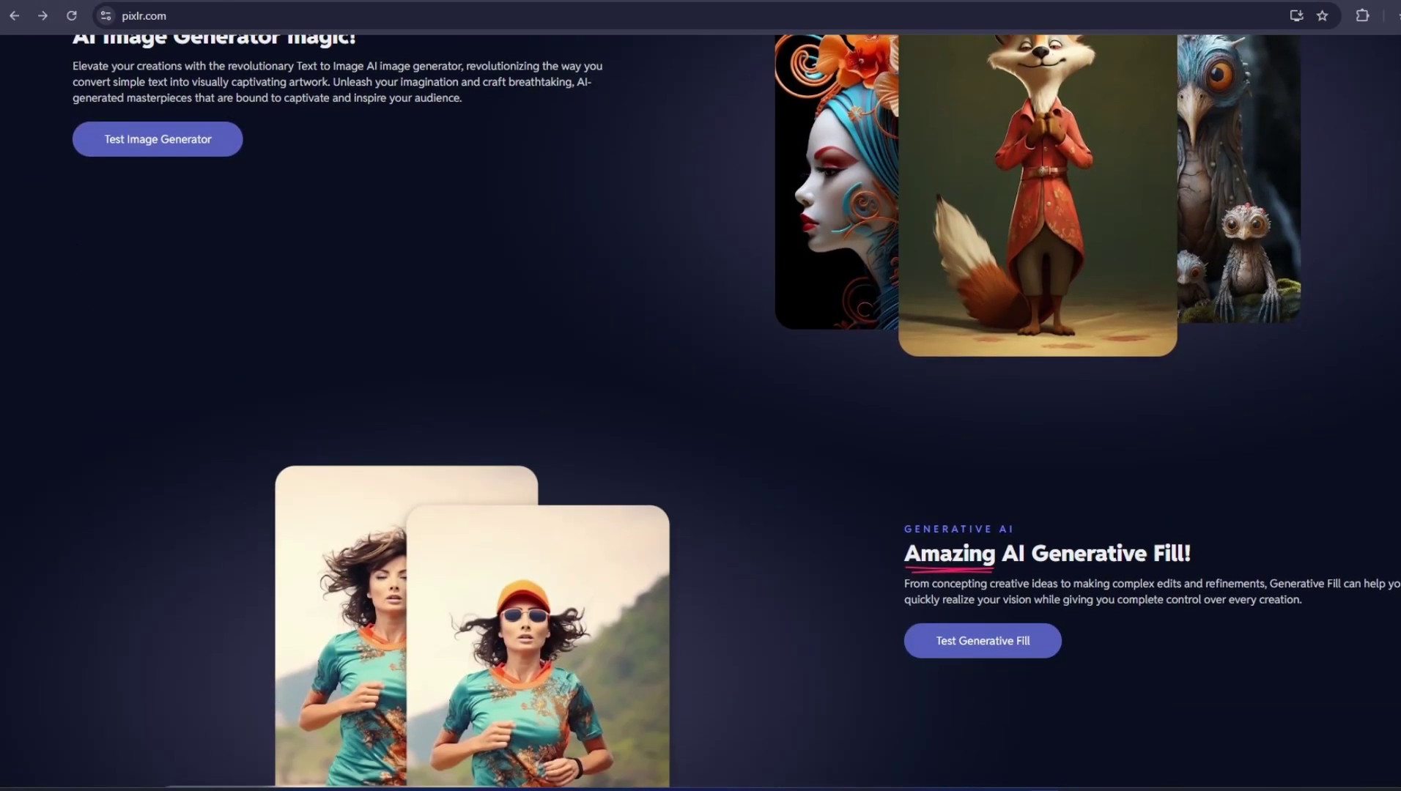
Step: Look through the Pixlr homepage's sections on generative AI, photo editing, premium subscription and frequently asked questions
scroll(1397, 445, "down", 15)
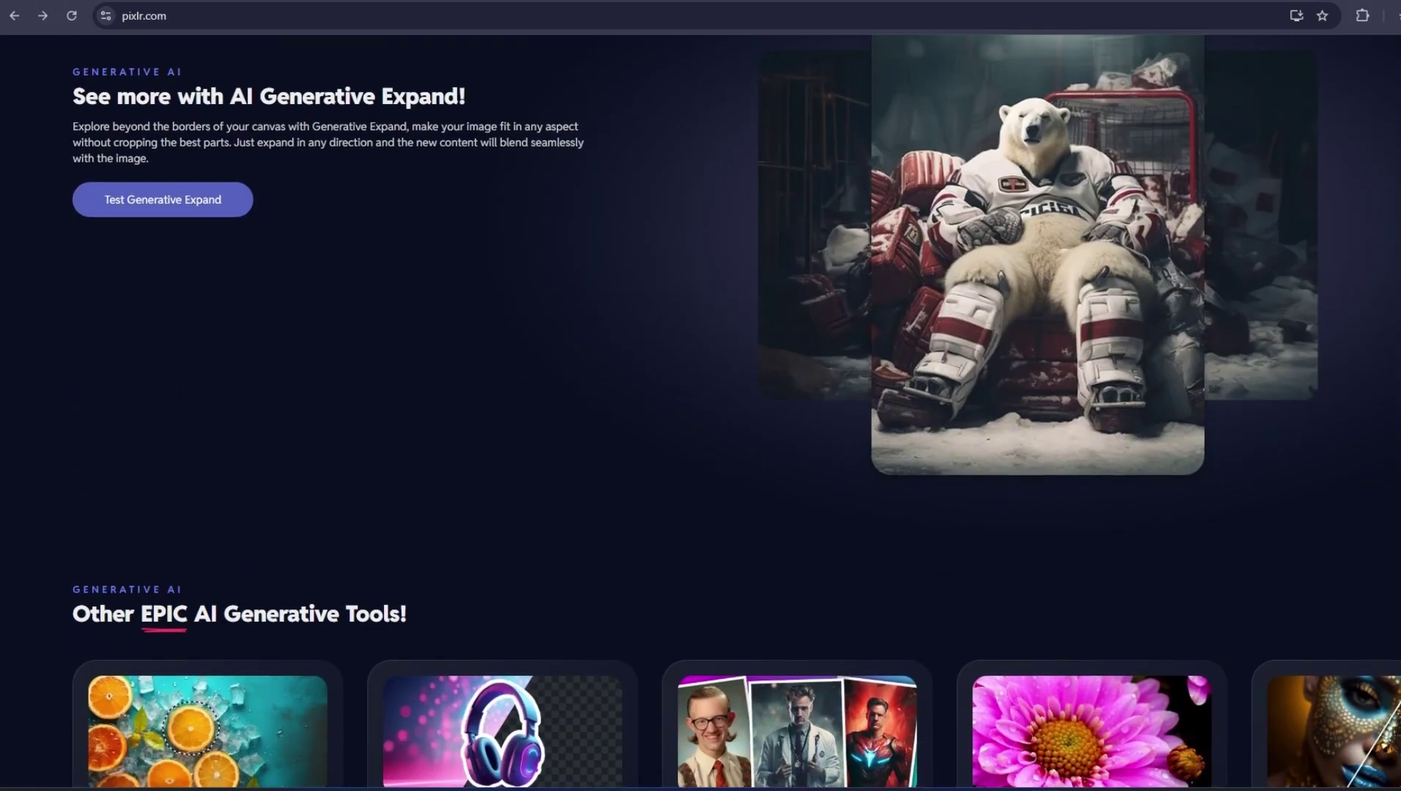
scroll(1396, 444, "down", 20)
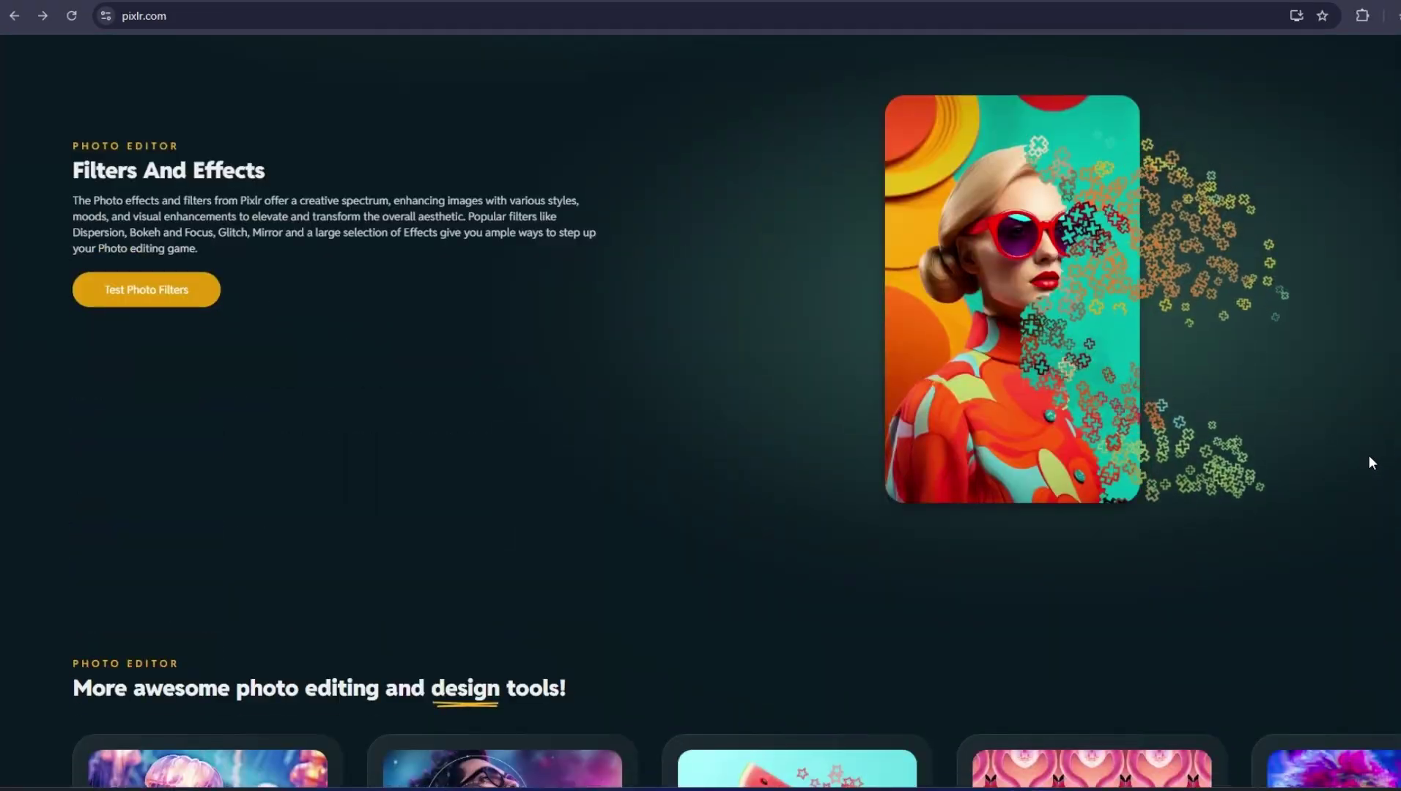
scroll(1250, 464, "down", 5)
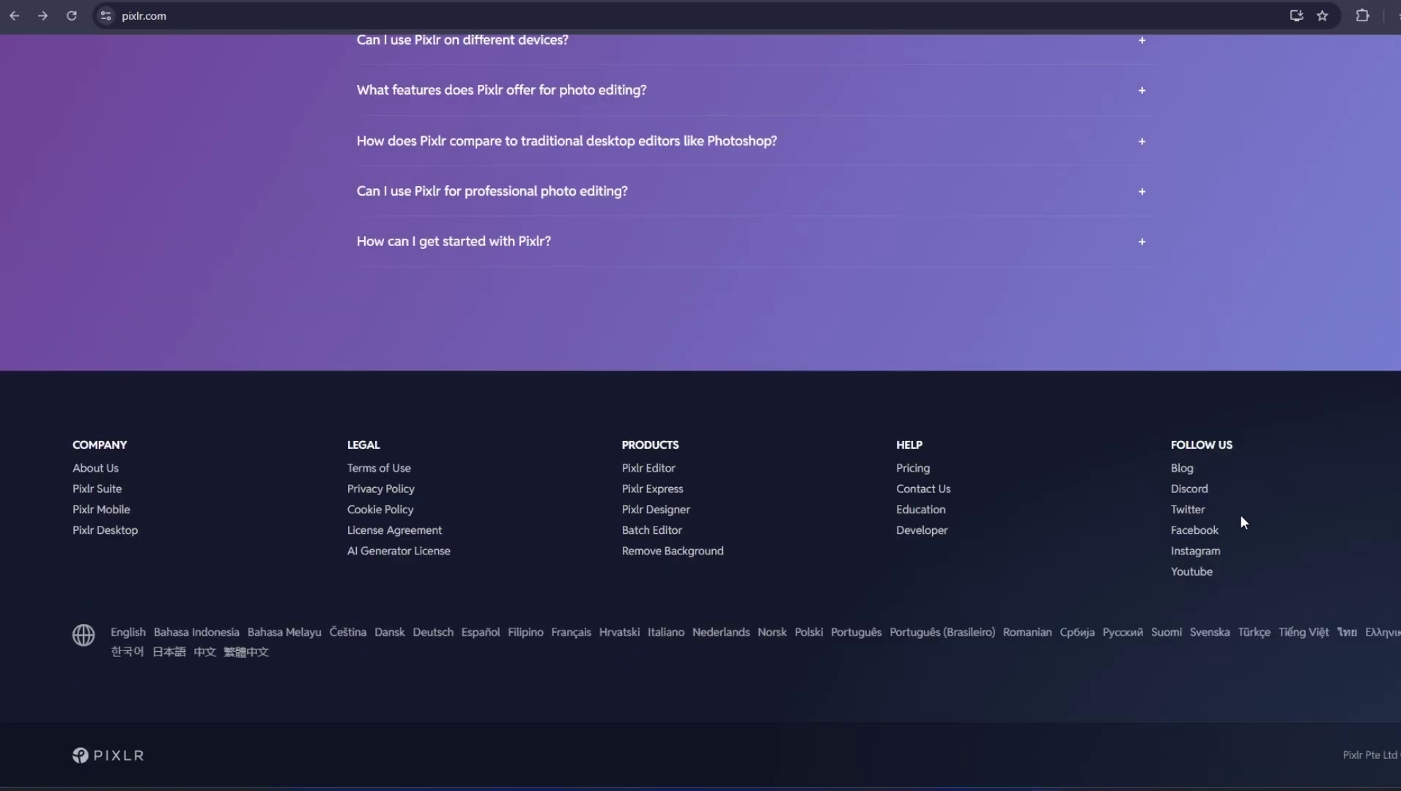
scroll(907, 610, "up", 20)
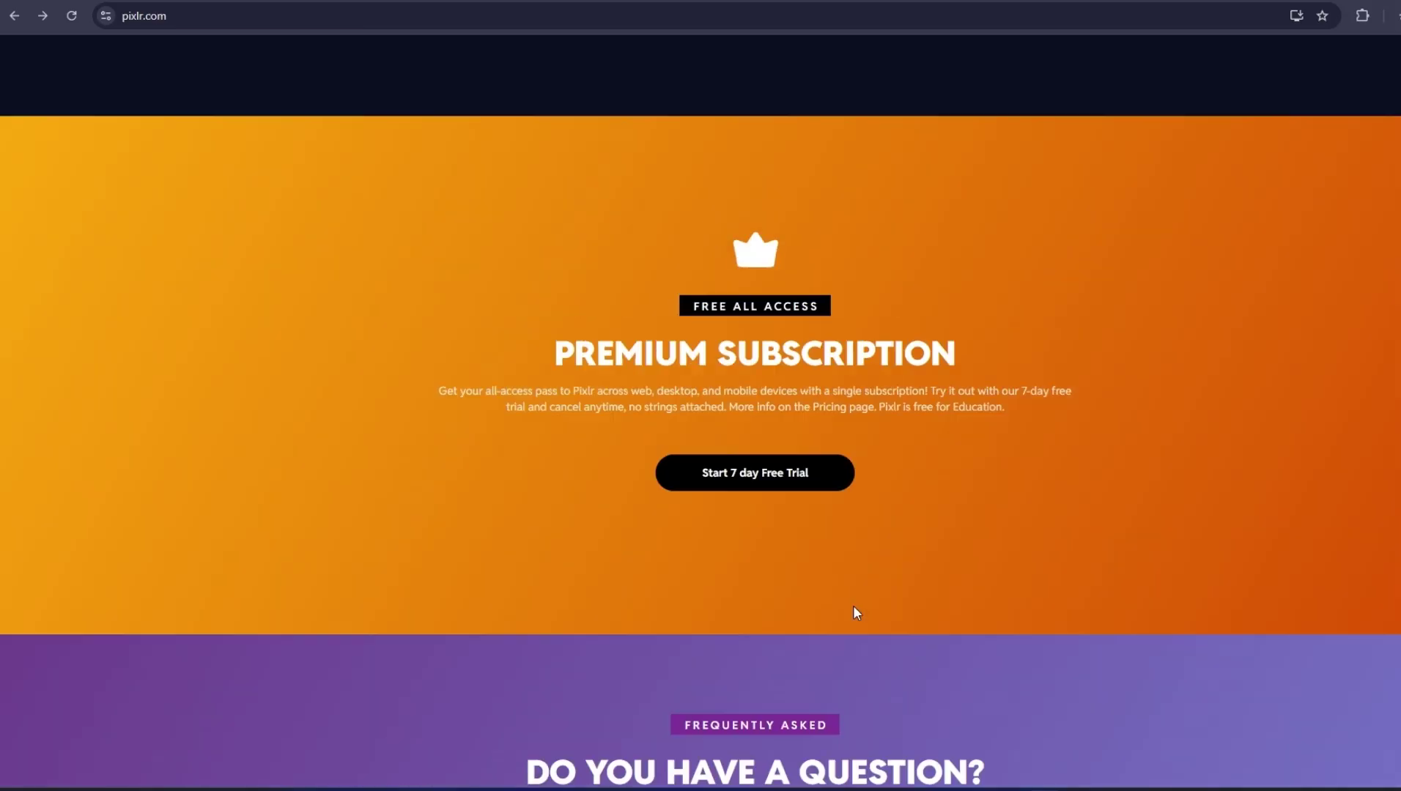
scroll(862, 621, "up", 20)
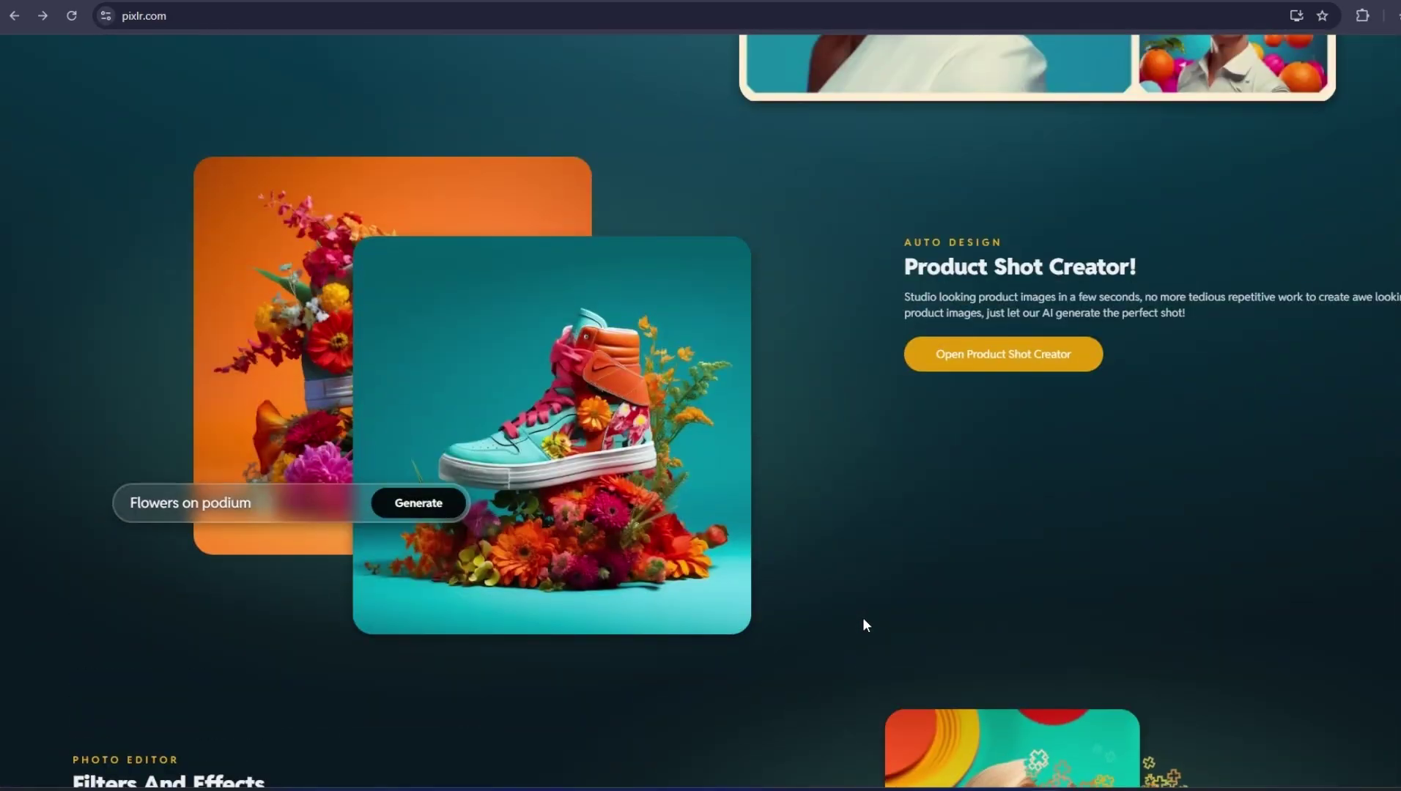
scroll(862, 623, "up", 20)
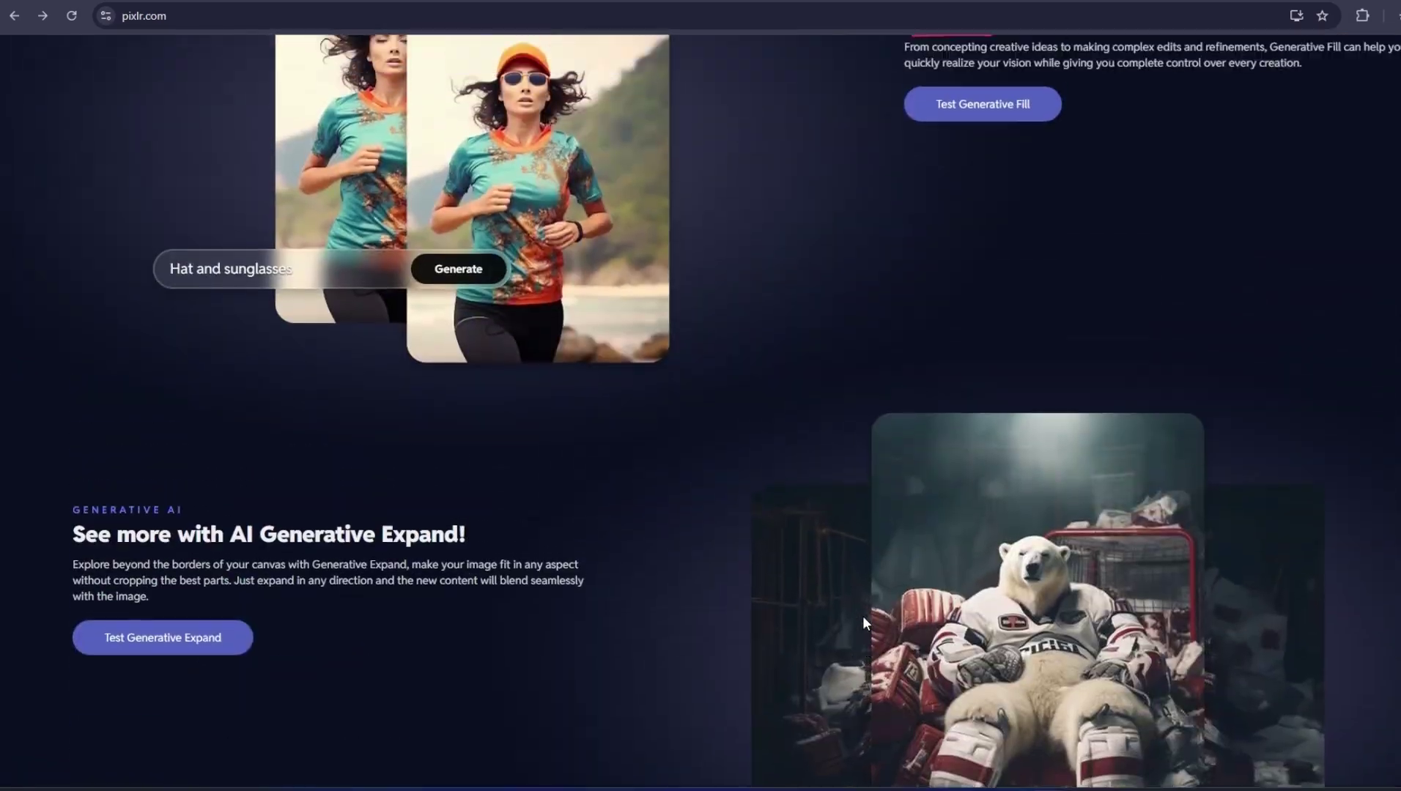
scroll(864, 617, "up", 10)
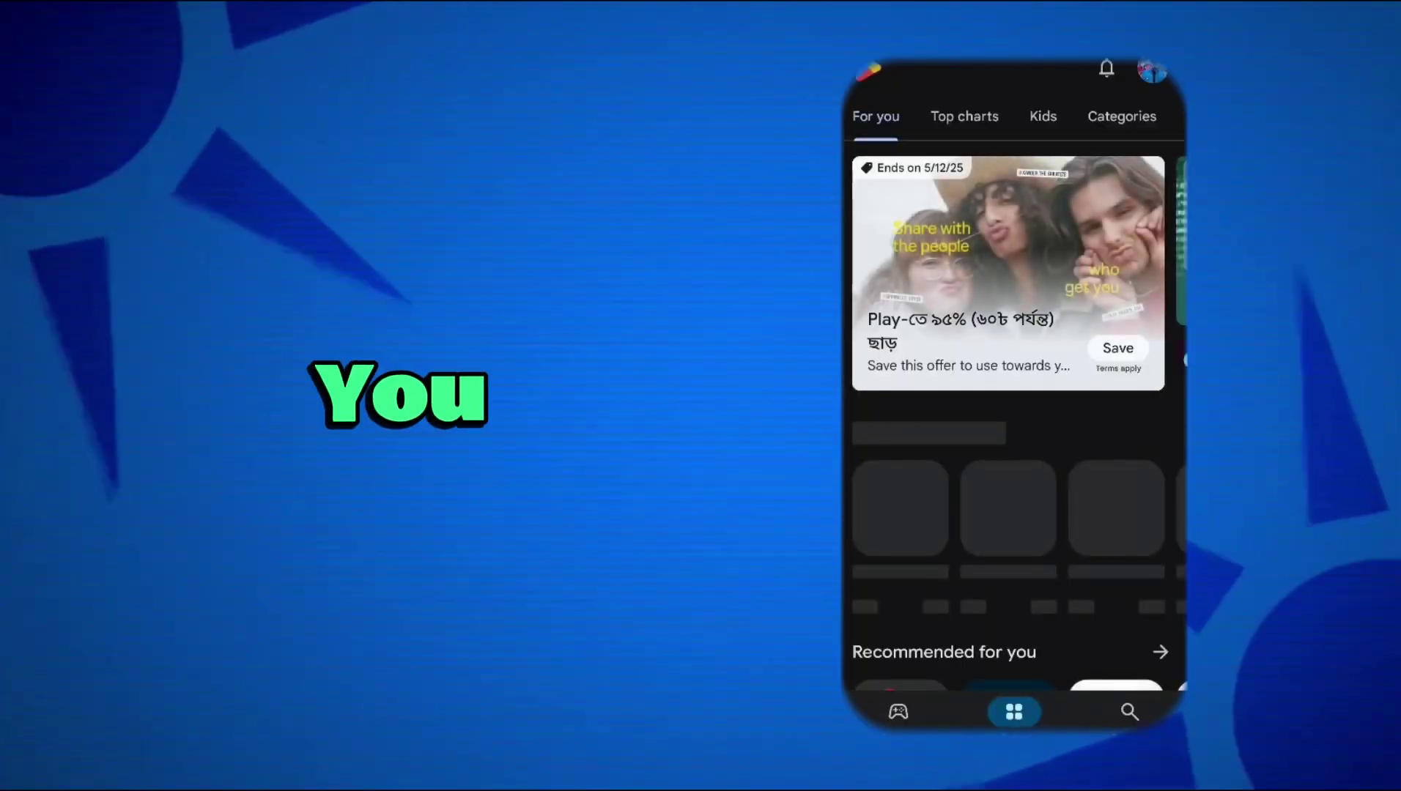
Step: Switch to the Google Play Store and search for "pixlr"
left_click(986, 67)
type("pixlr")
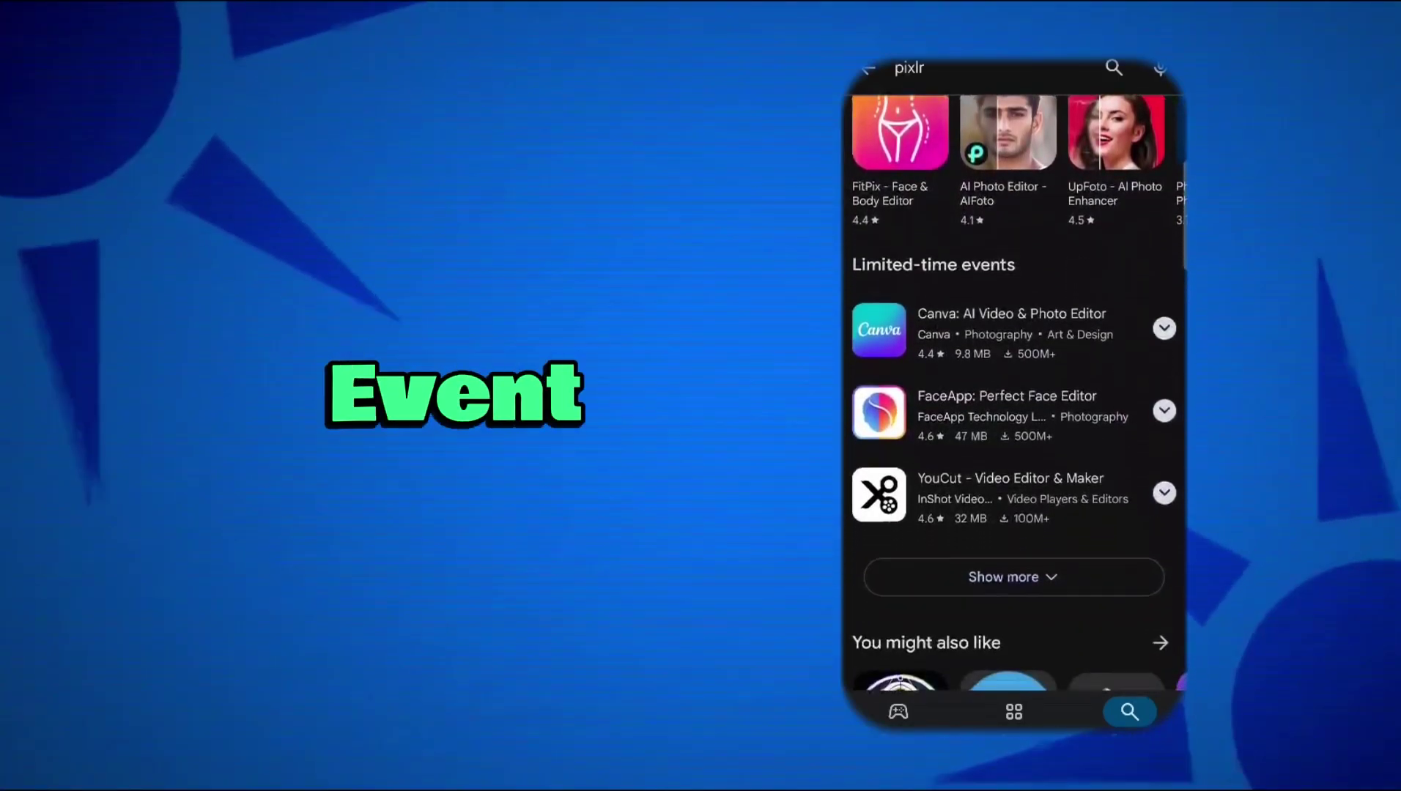
Step: Browse the "pixlr" search results and open the store page of Pixlr AI Photo Editor
scroll(1014, 395, "down", 5)
scroll(1014, 395, "up", 1)
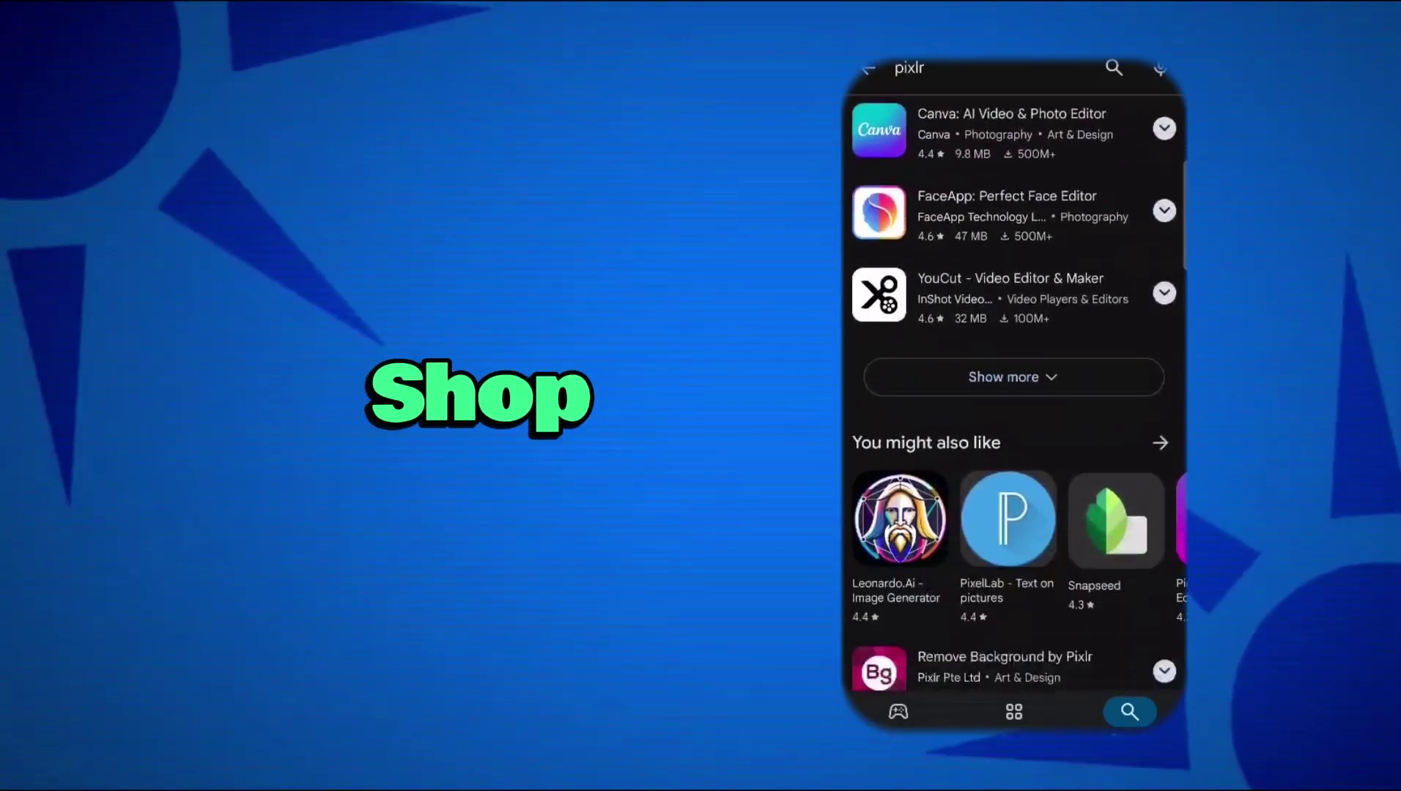
scroll(1014, 396, "down", 4)
scroll(1014, 396, "up", 5)
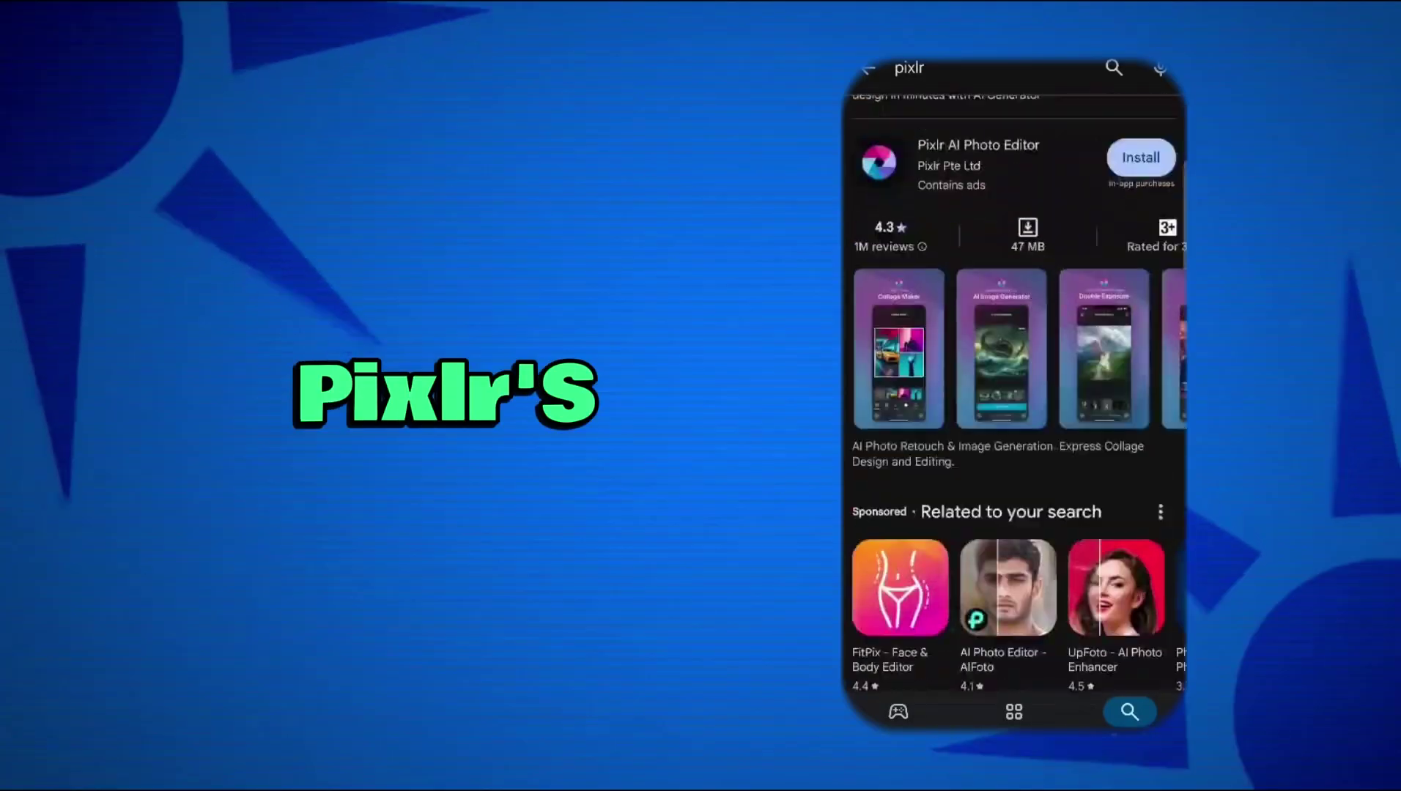
left_click(952, 308)
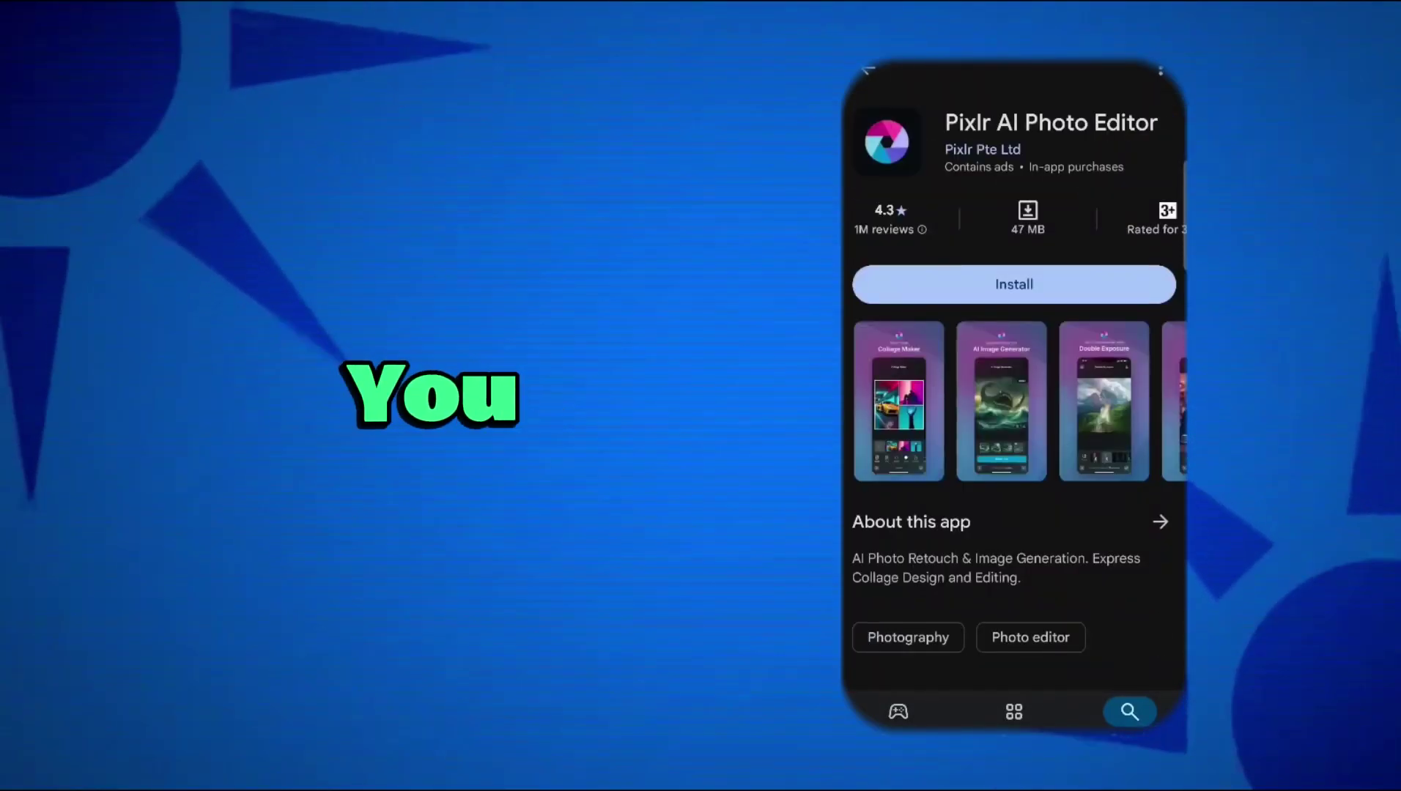
Step: Look through the Pixlr AI Photo Editor listing, including its preview images, data safety details, ratings and reviews, and similar apps
scroll(1014, 401, "right", 2)
scroll(1014, 219, "right", 2)
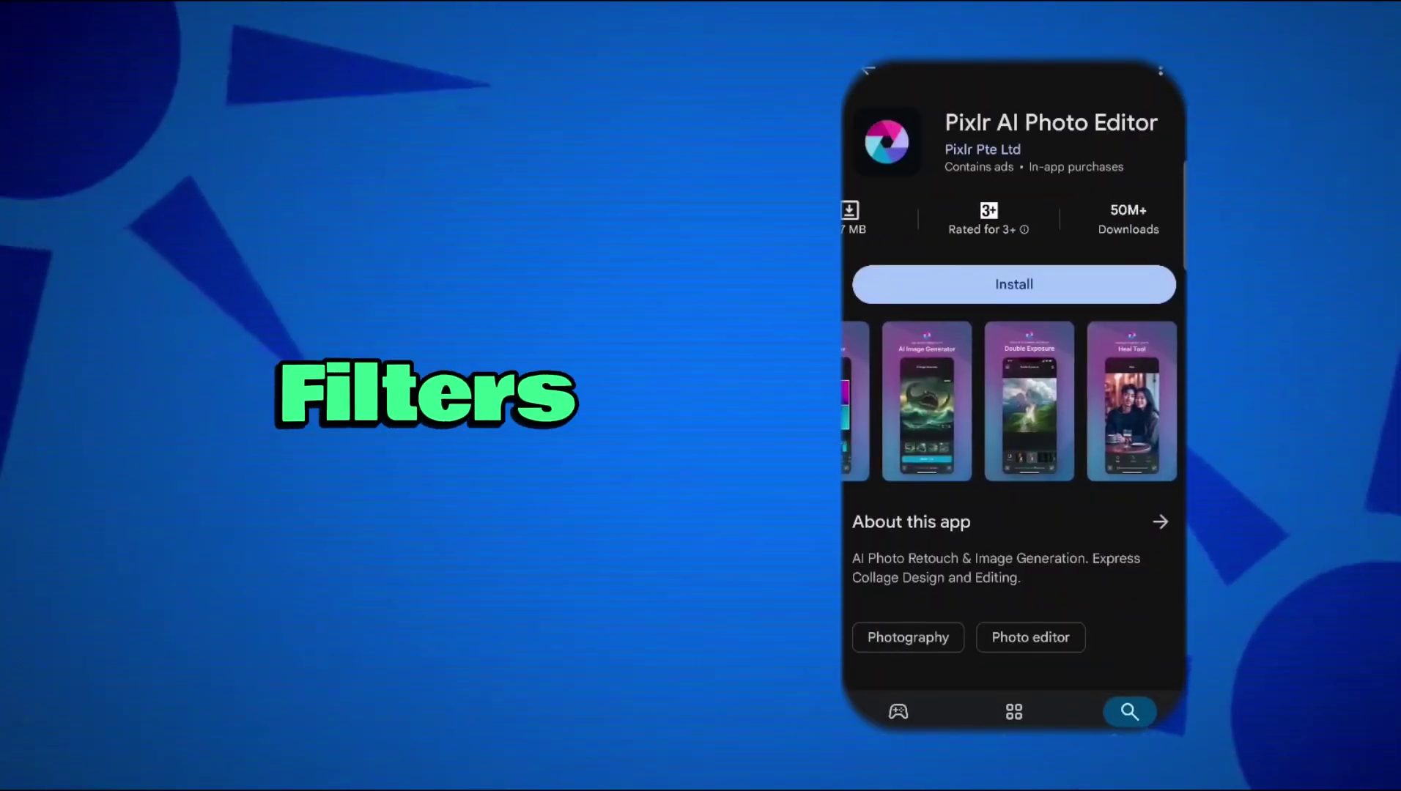
scroll(1013, 395, "down", 5)
scroll(1014, 396, "down", 10)
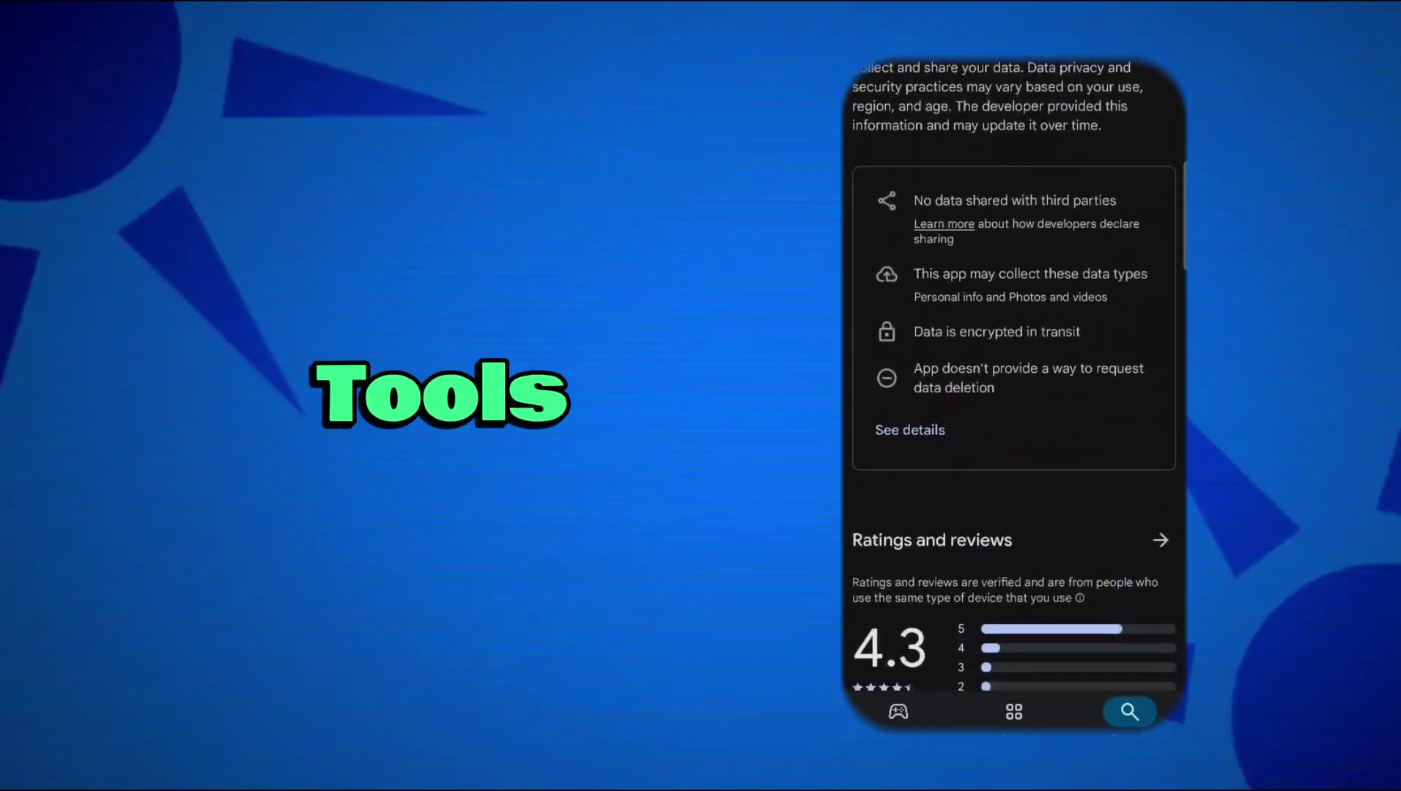
scroll(1014, 396, "down", 8)
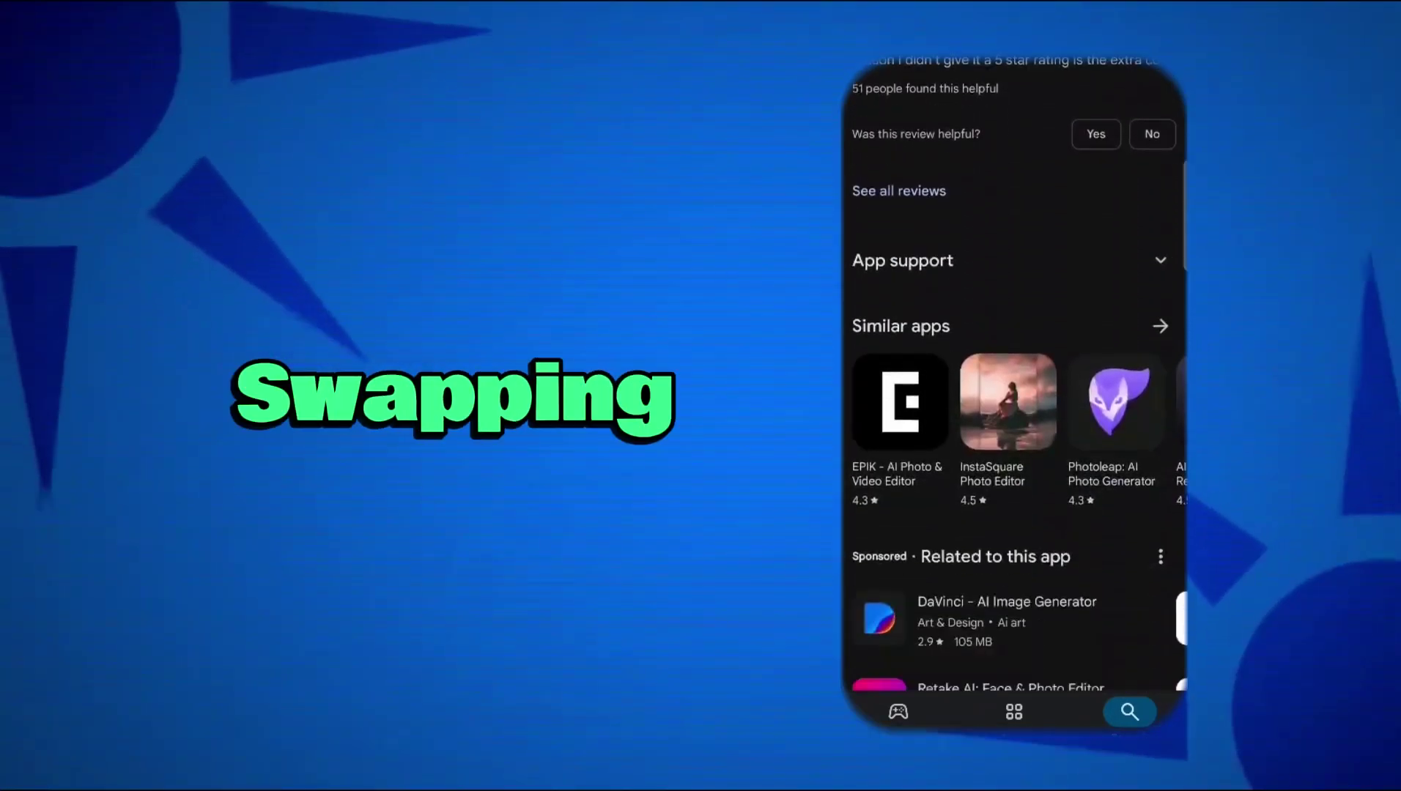
scroll(1014, 396, "up", 12)
scroll(1014, 396, "up", 6)
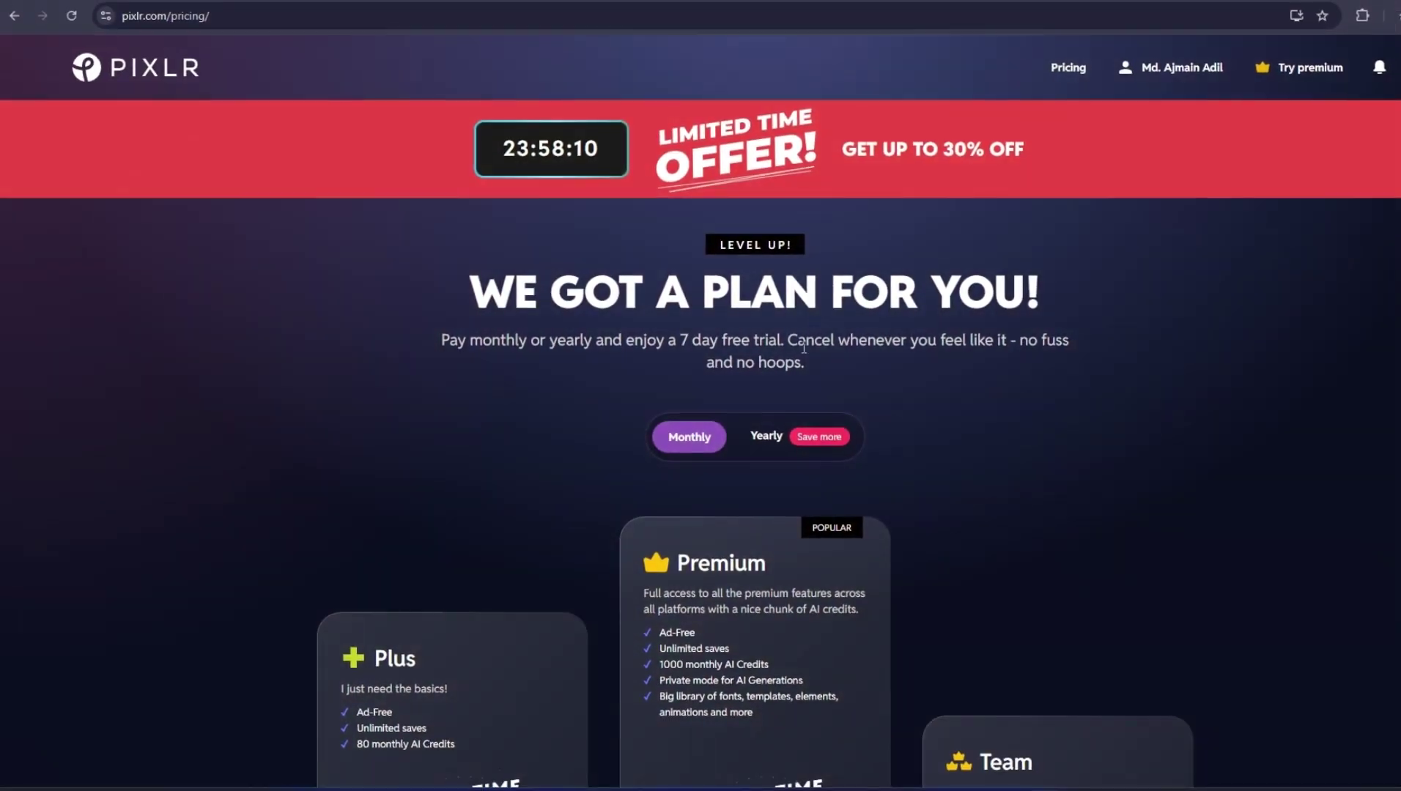
Step: On Pixlr's pricing page in the browser, review the monthly Plus, Premium and Team plans, the add-on offers and the Education Plan
scroll(1343, 418, "down", 5)
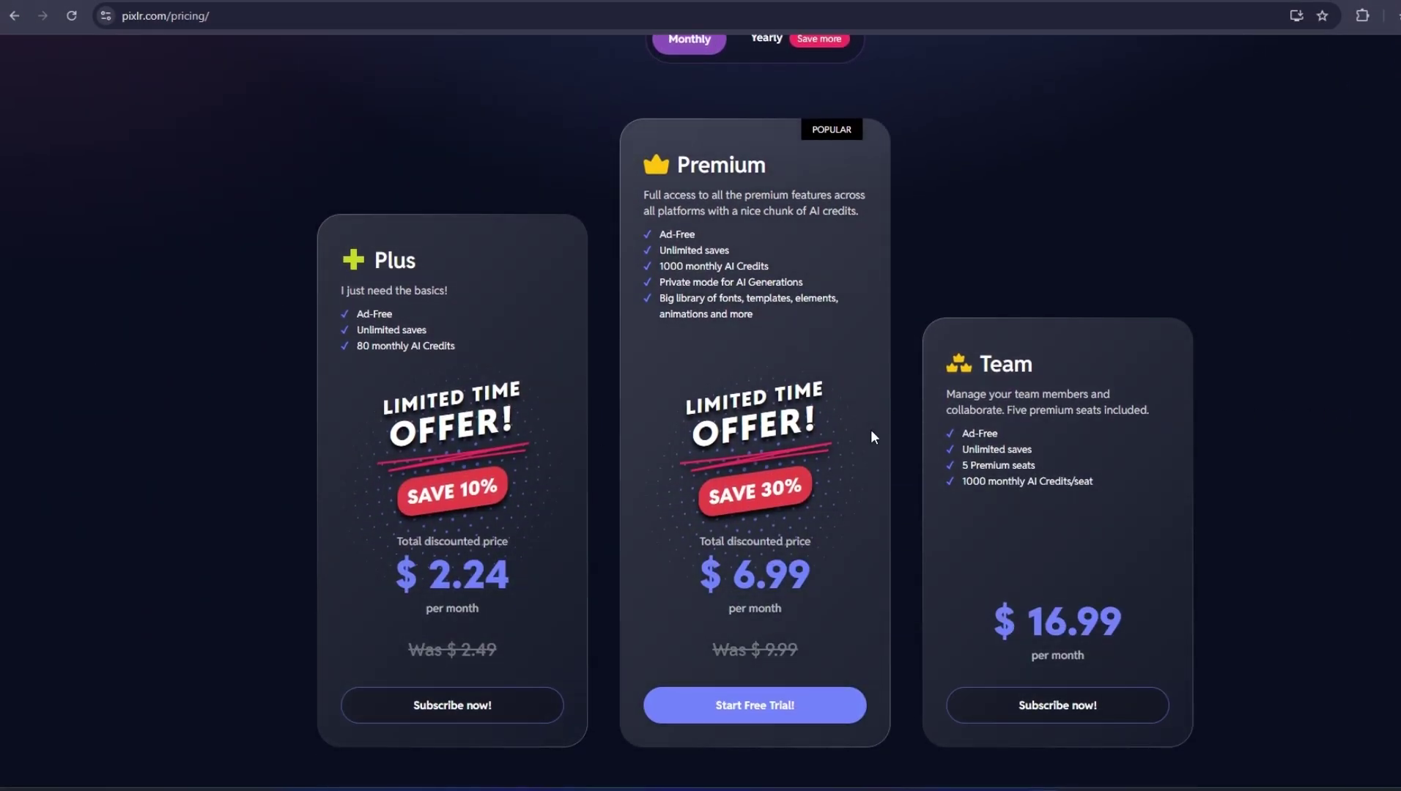
scroll(700, 410, "up", 5)
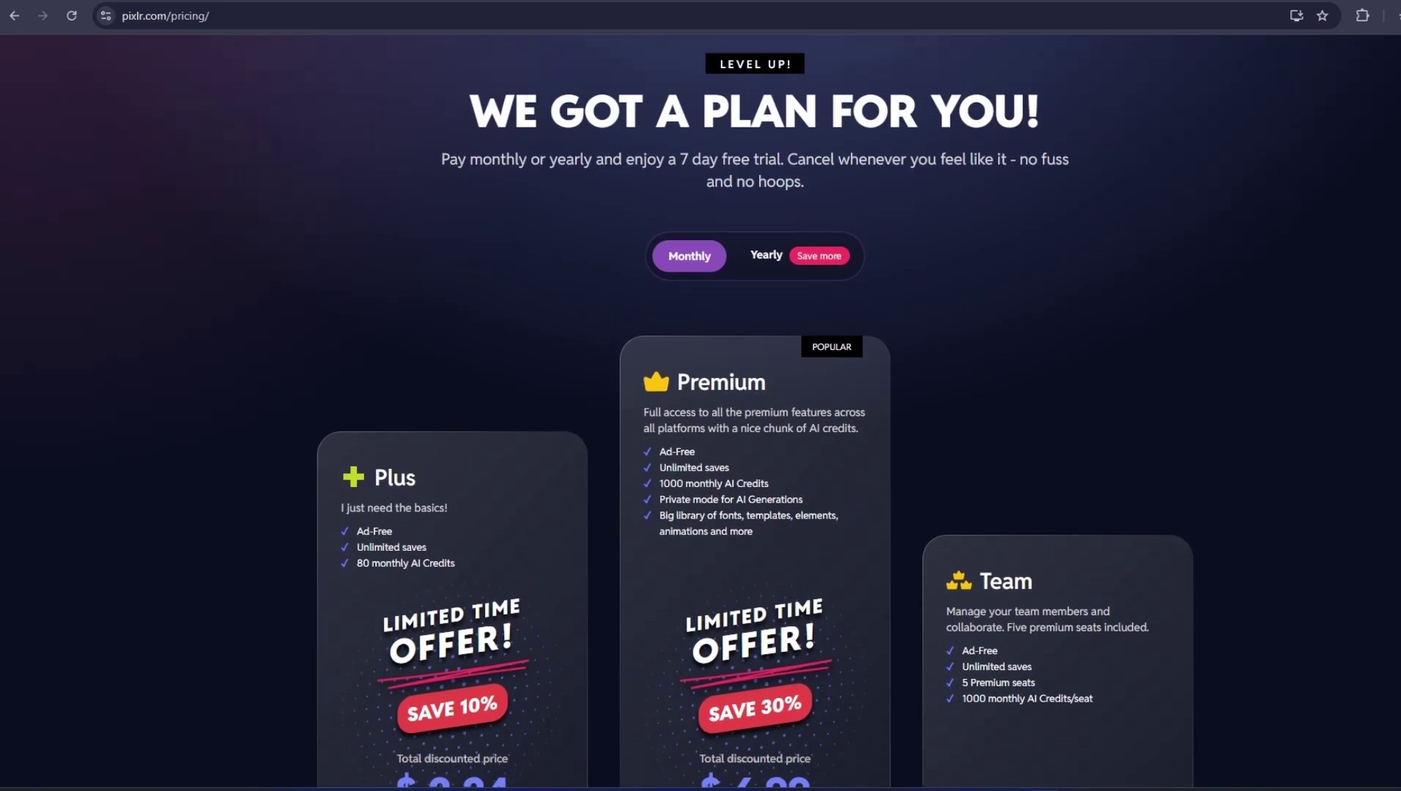
scroll(701, 410, "down", 13)
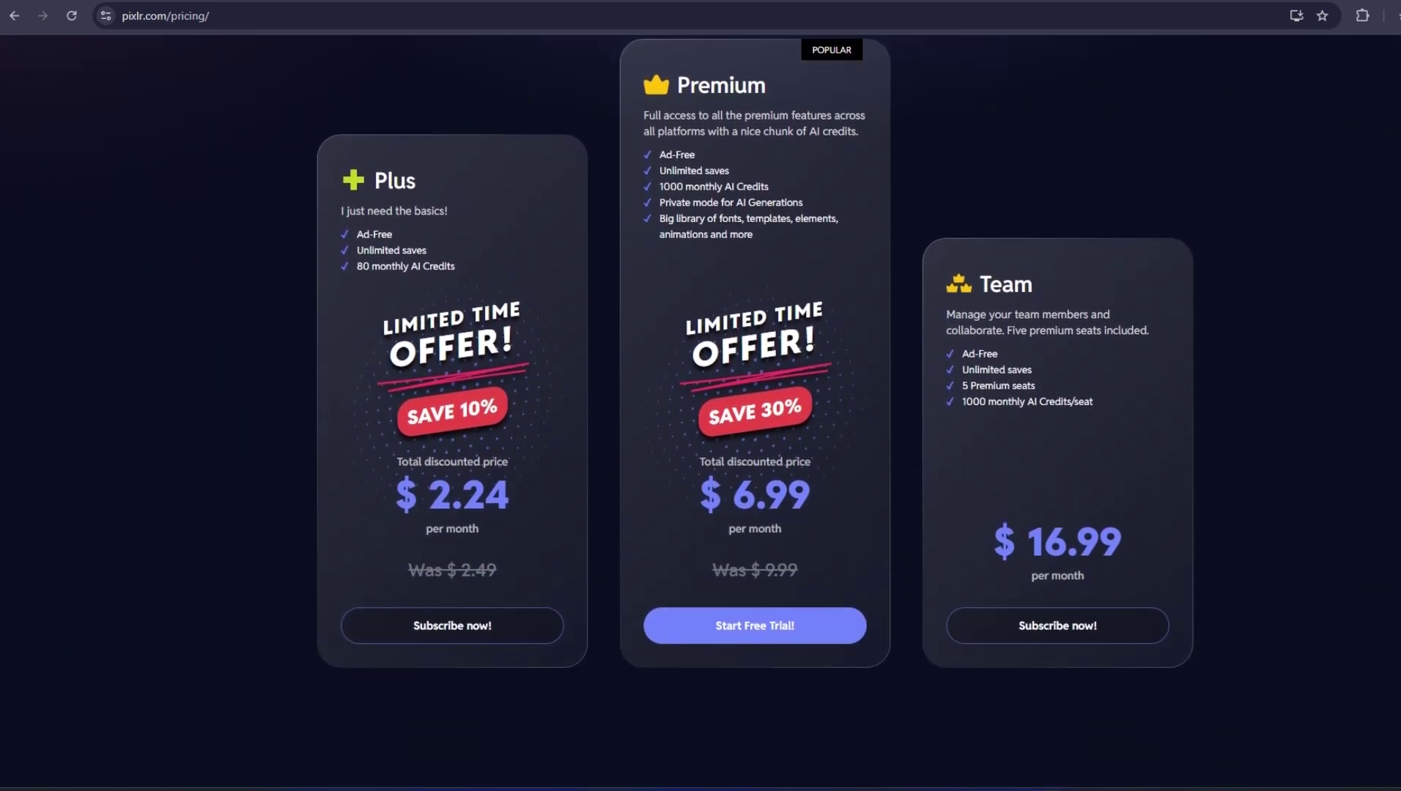
scroll(700, 410, "down", 5)
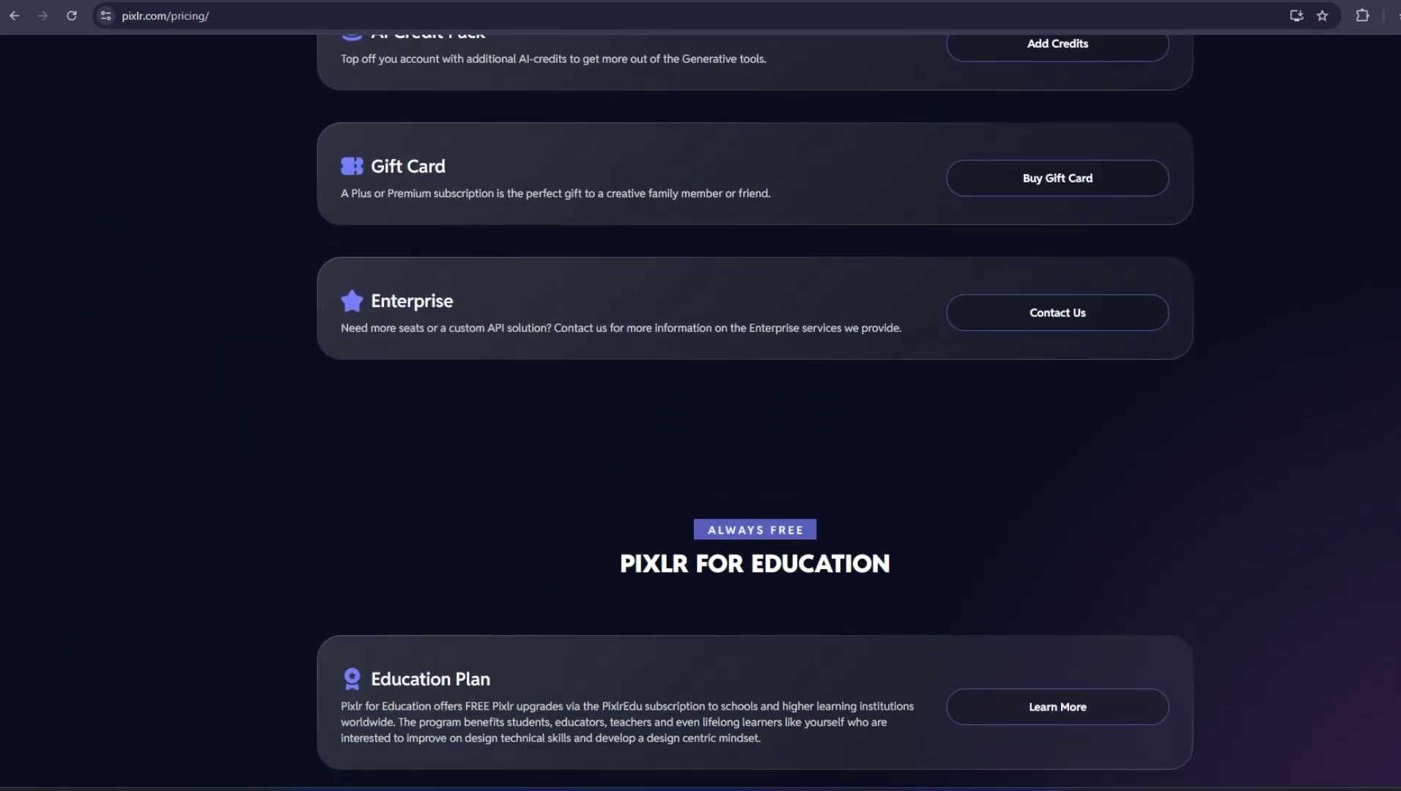
scroll(701, 410, "down", 5)
scroll(701, 411, "up", 18)
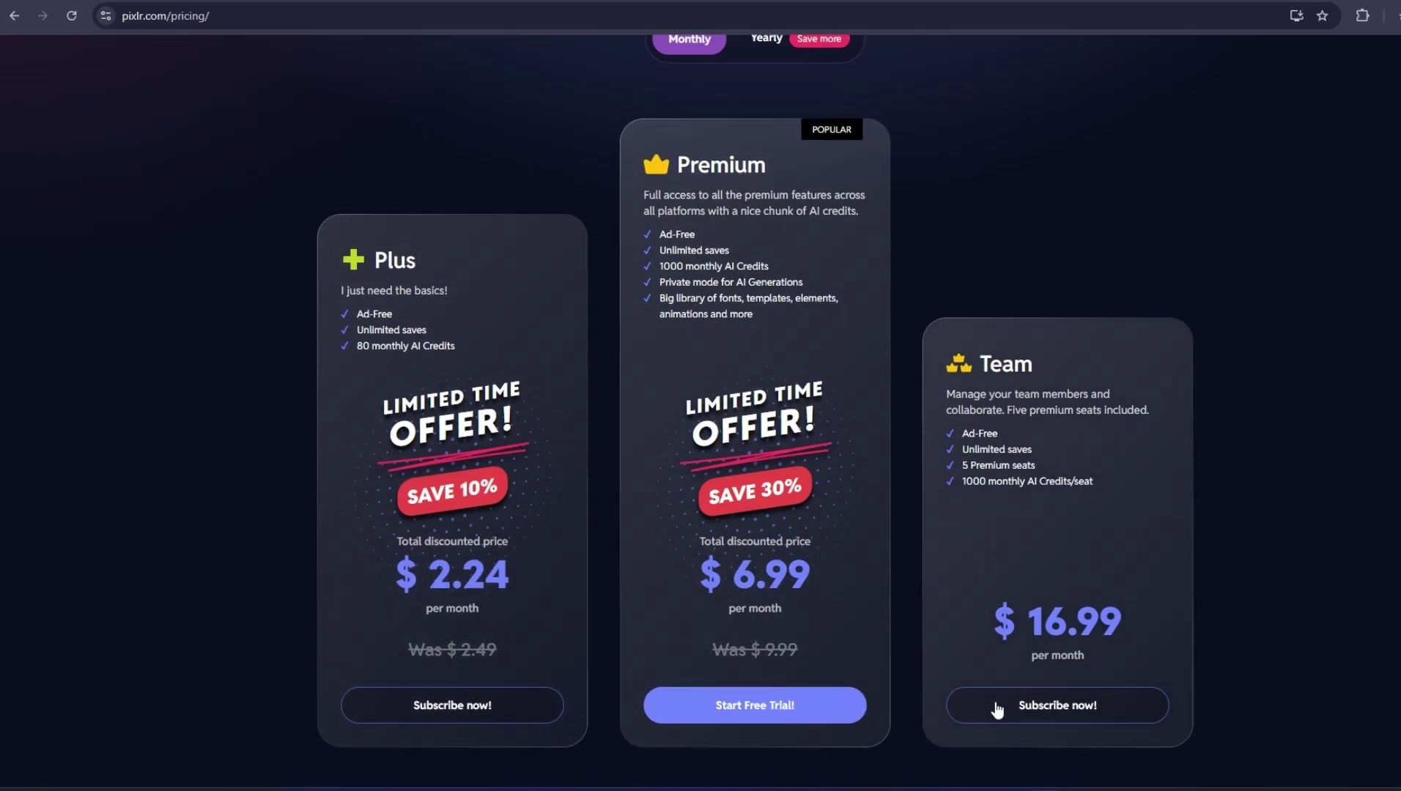
scroll(1135, 611, "up", 5)
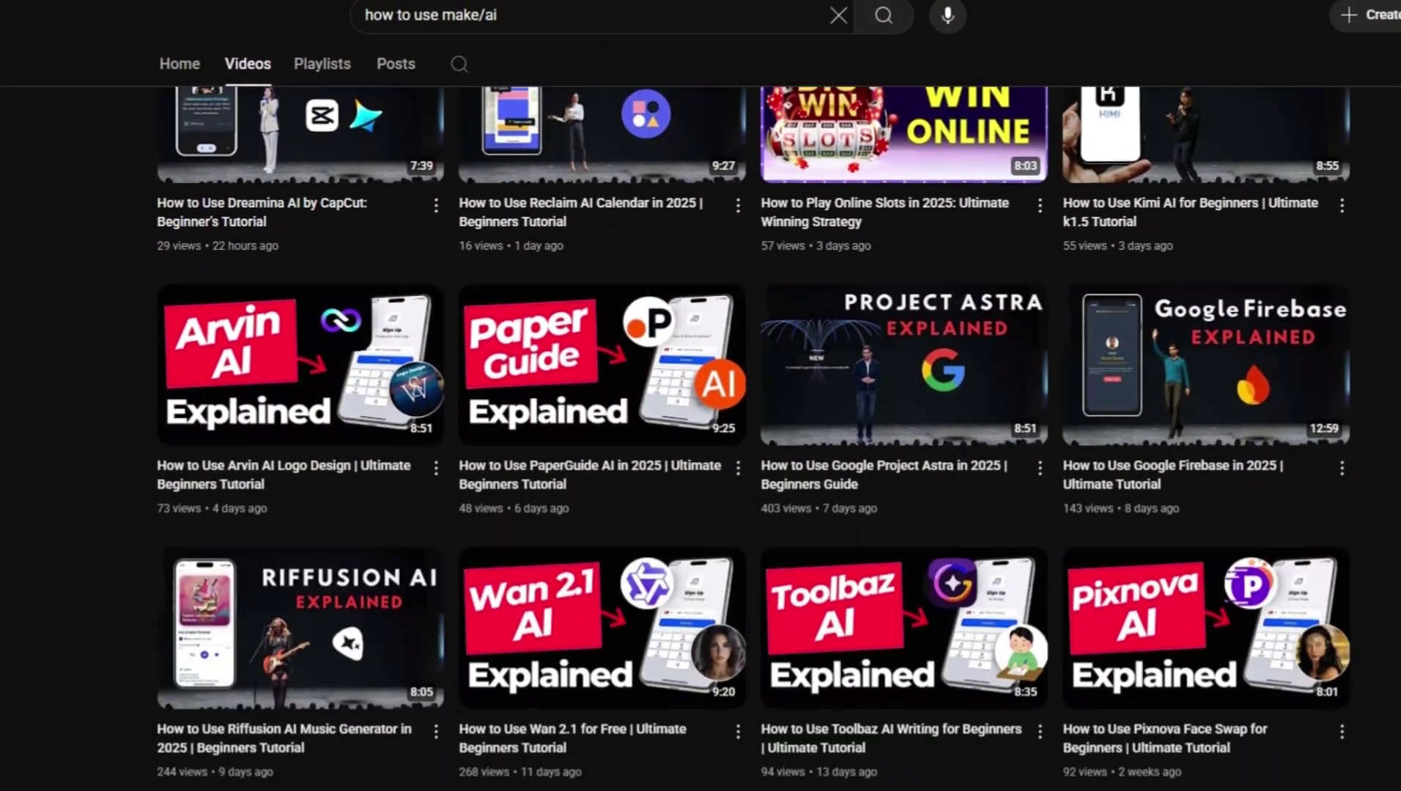
Step: Switch to YouTube and browse the latest tutorials on The Ultimate Explainer channel's video list
scroll(926, 381, "up", 6)
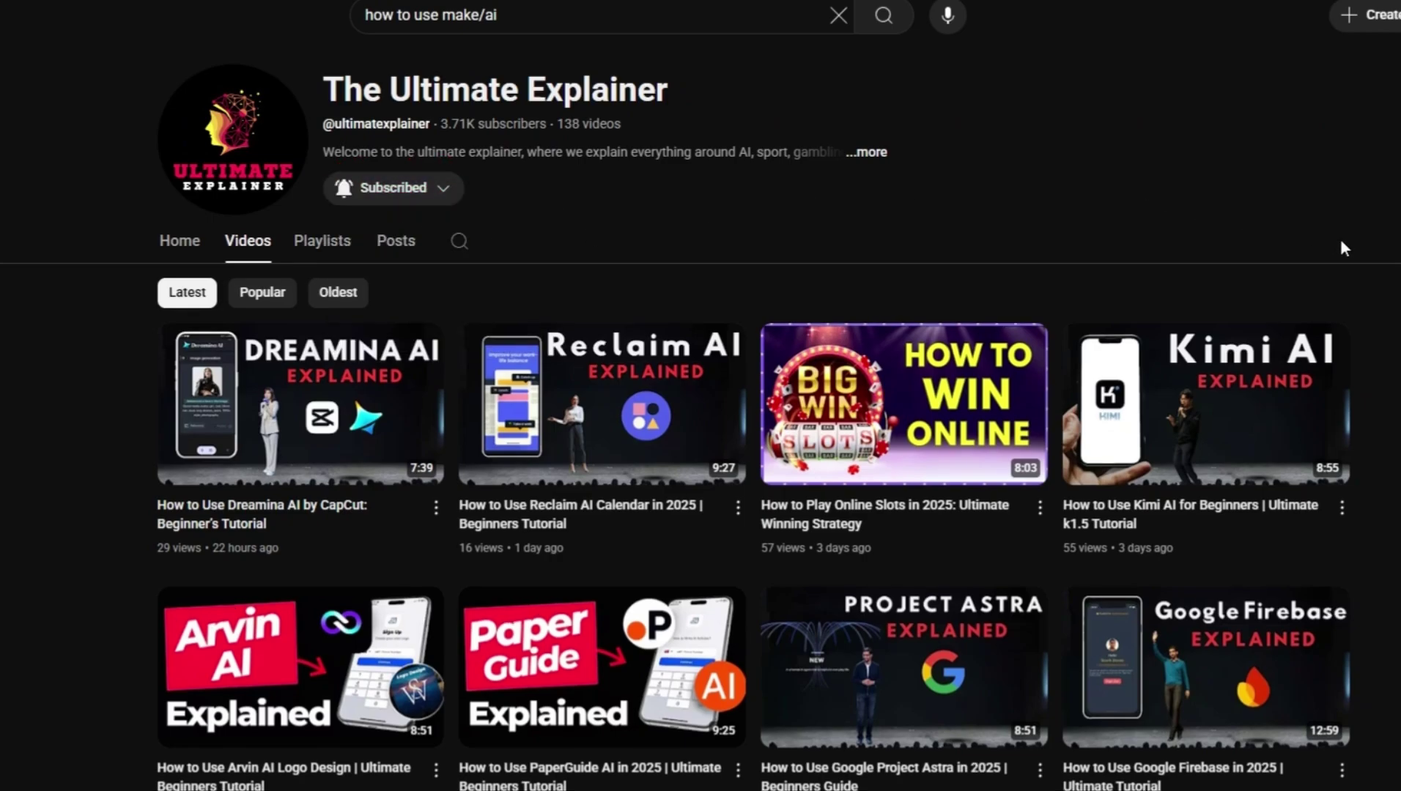
scroll(1344, 244, "down", 15)
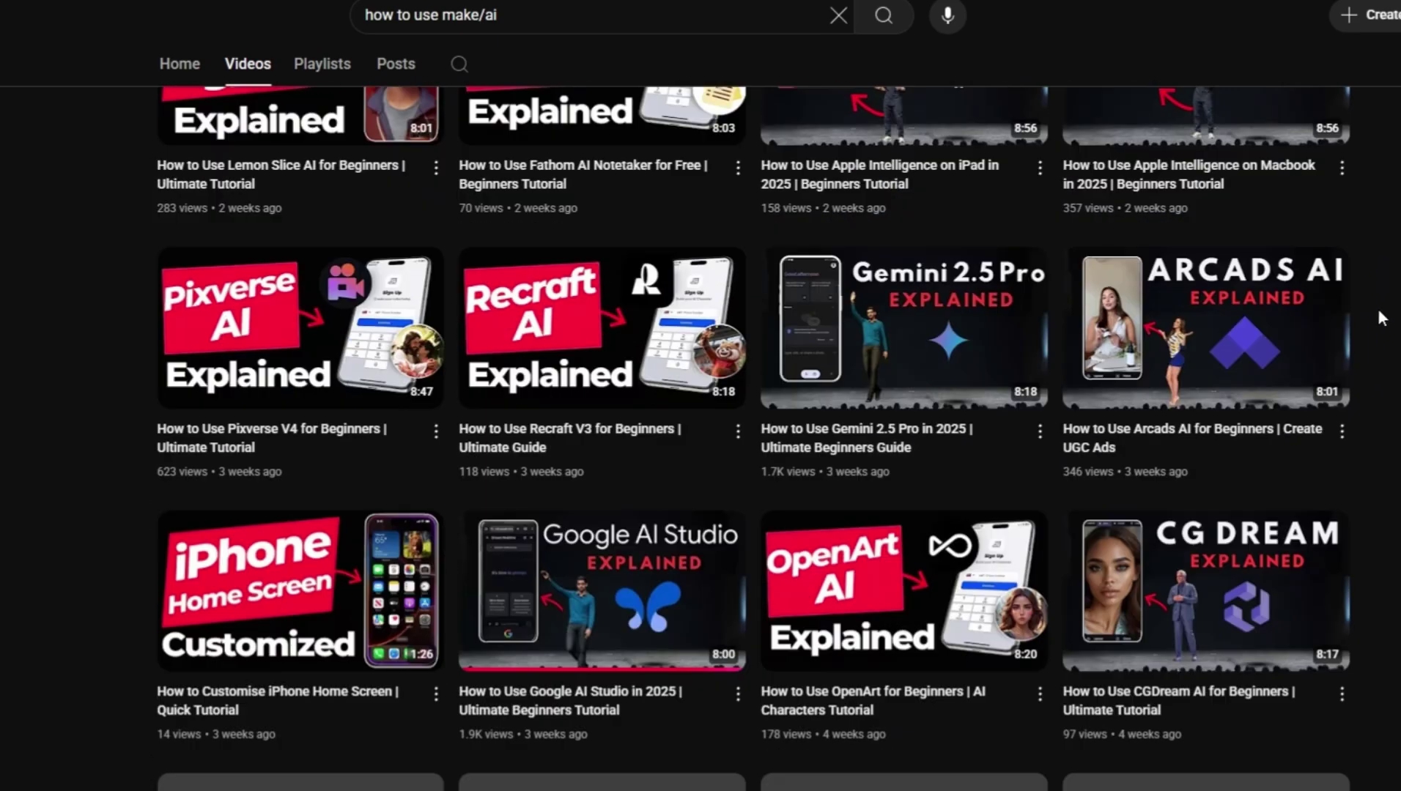
scroll(1378, 308, "down", 3)
scroll(1350, 434, "down", 10)
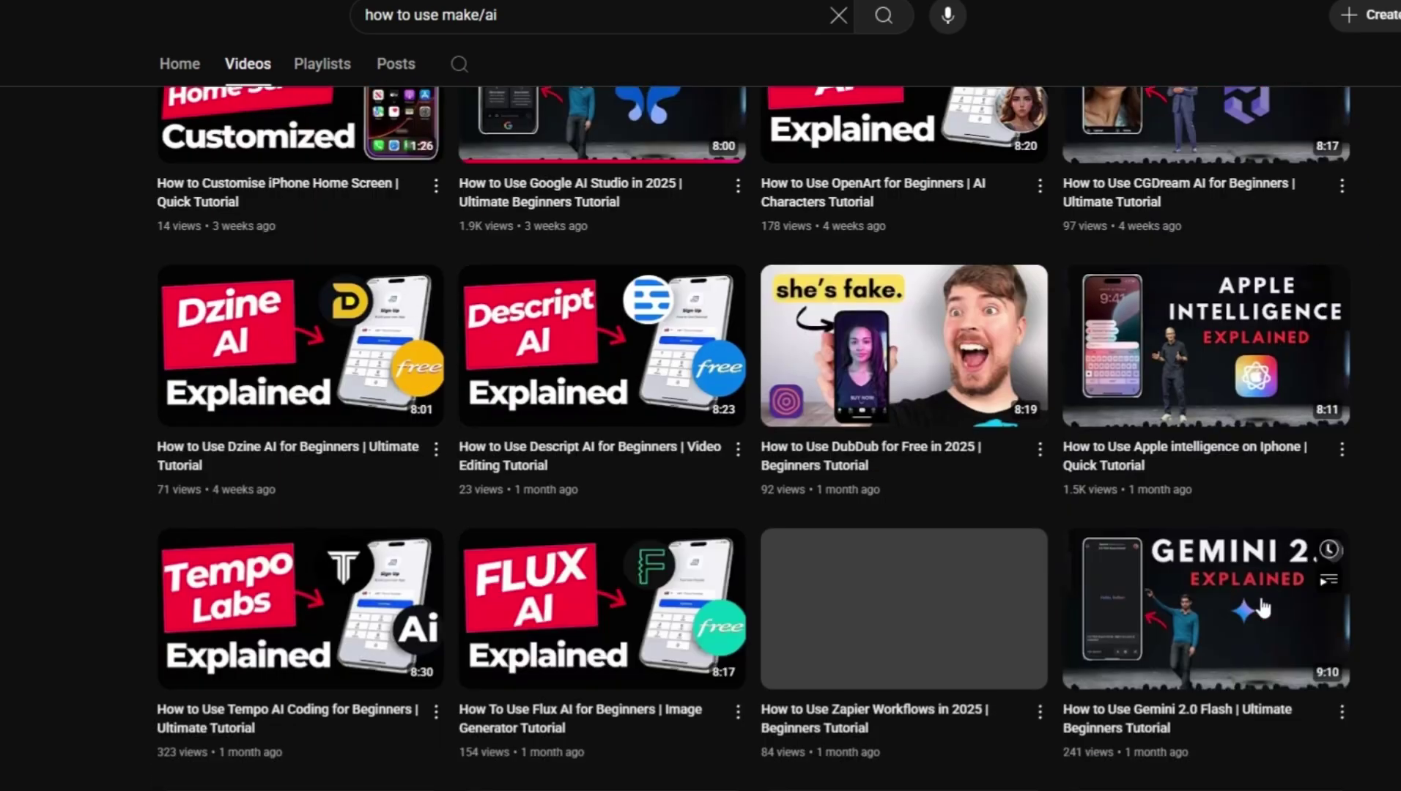